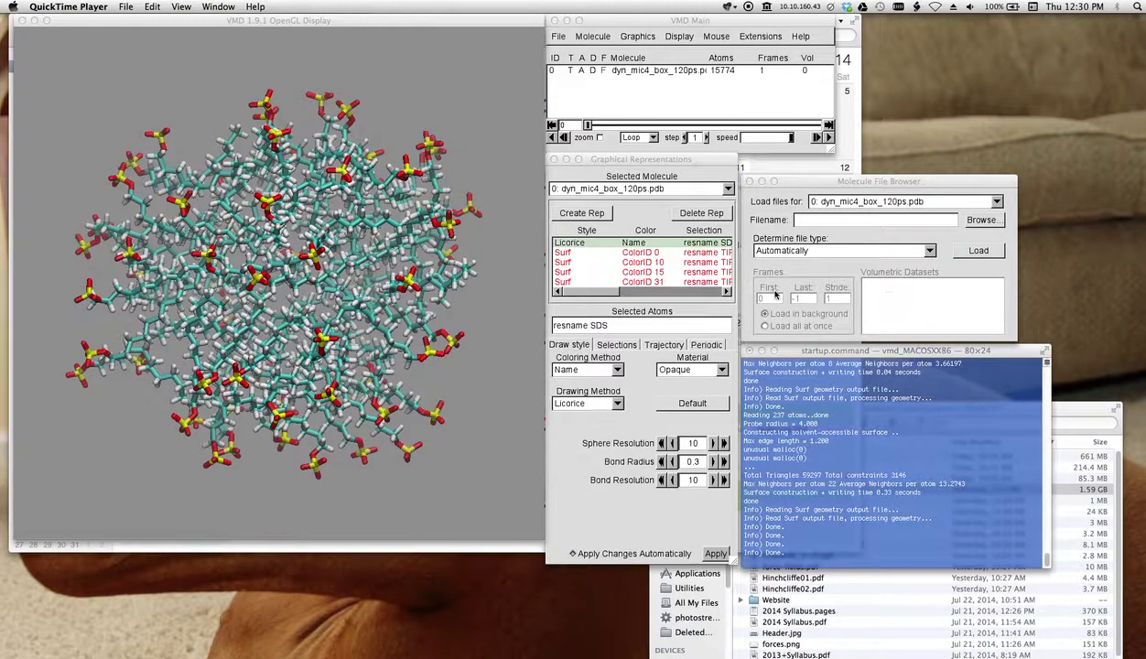
Step: Open the Graphics > Colors controls from the VMD main window
click(342, 21)
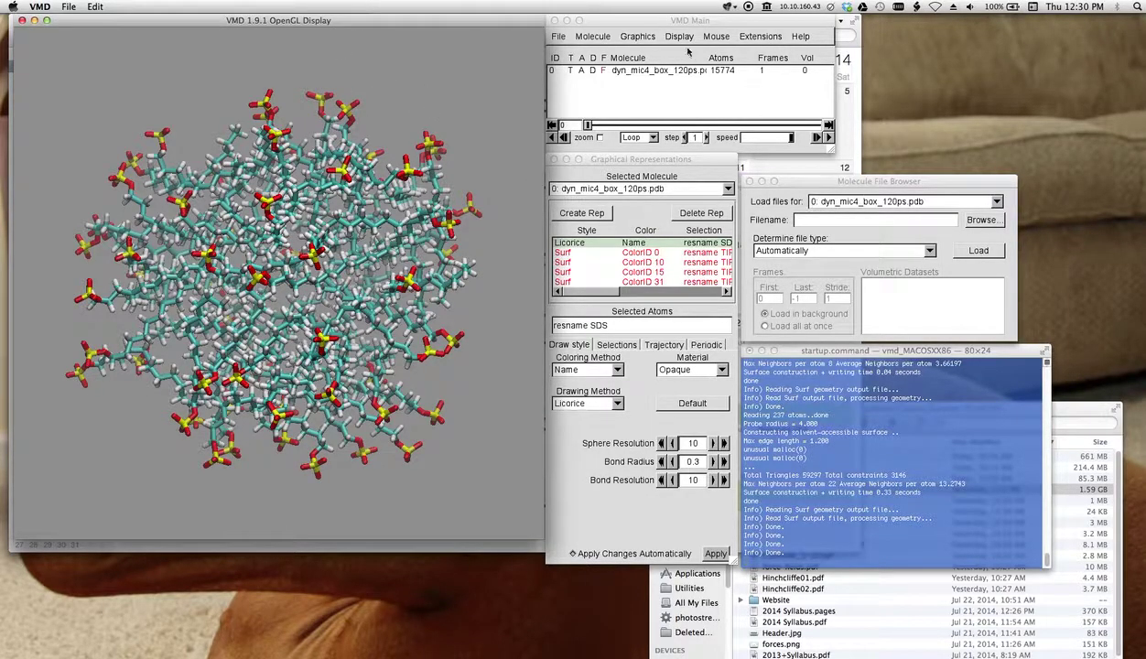
click(639, 26)
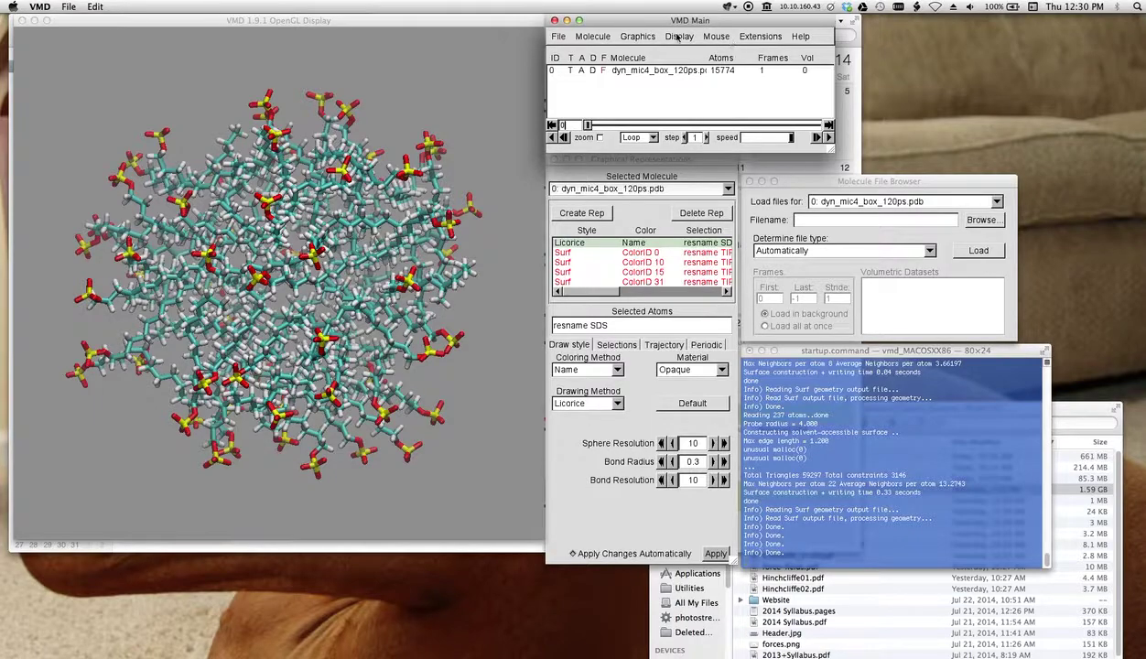
click(674, 36)
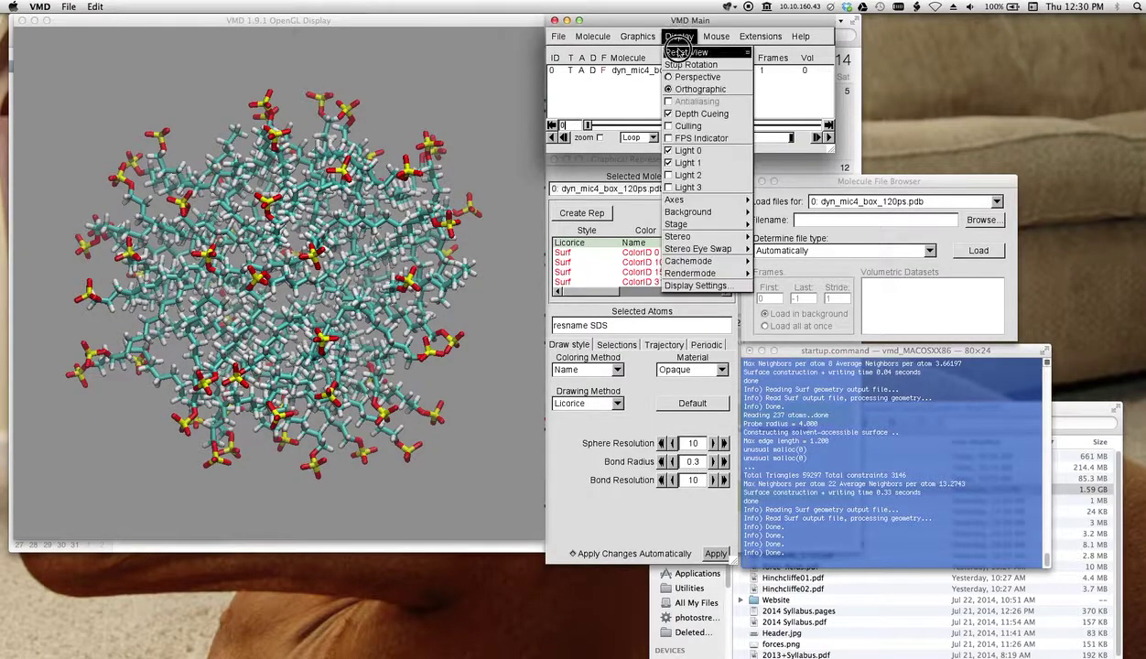
click(677, 36)
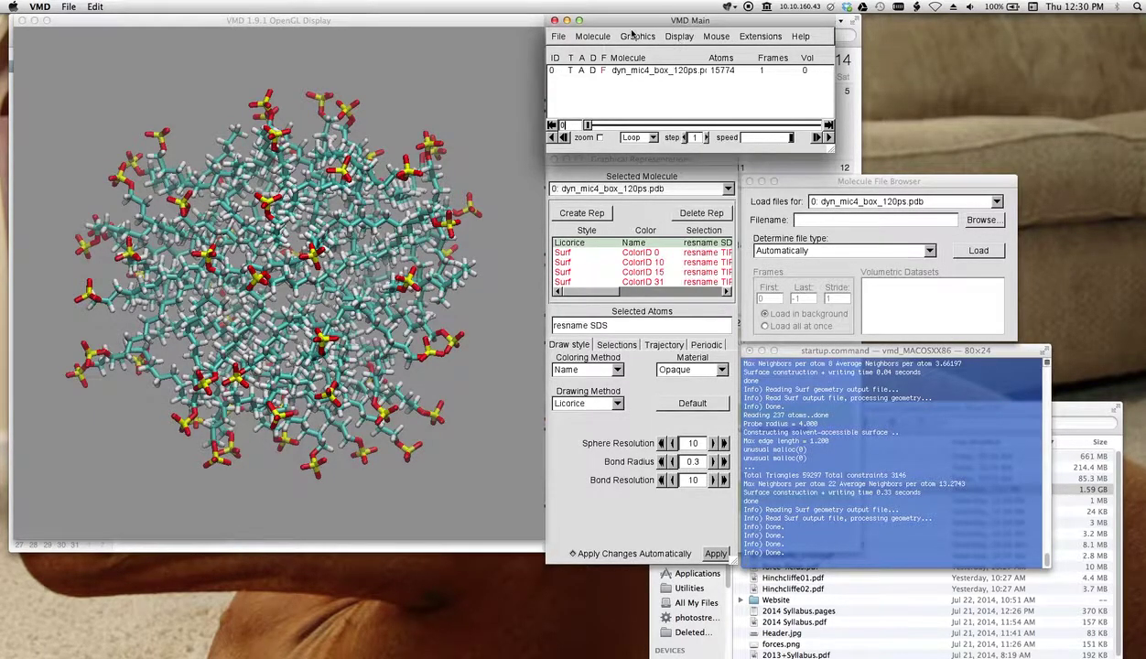
click(635, 37)
click(636, 52)
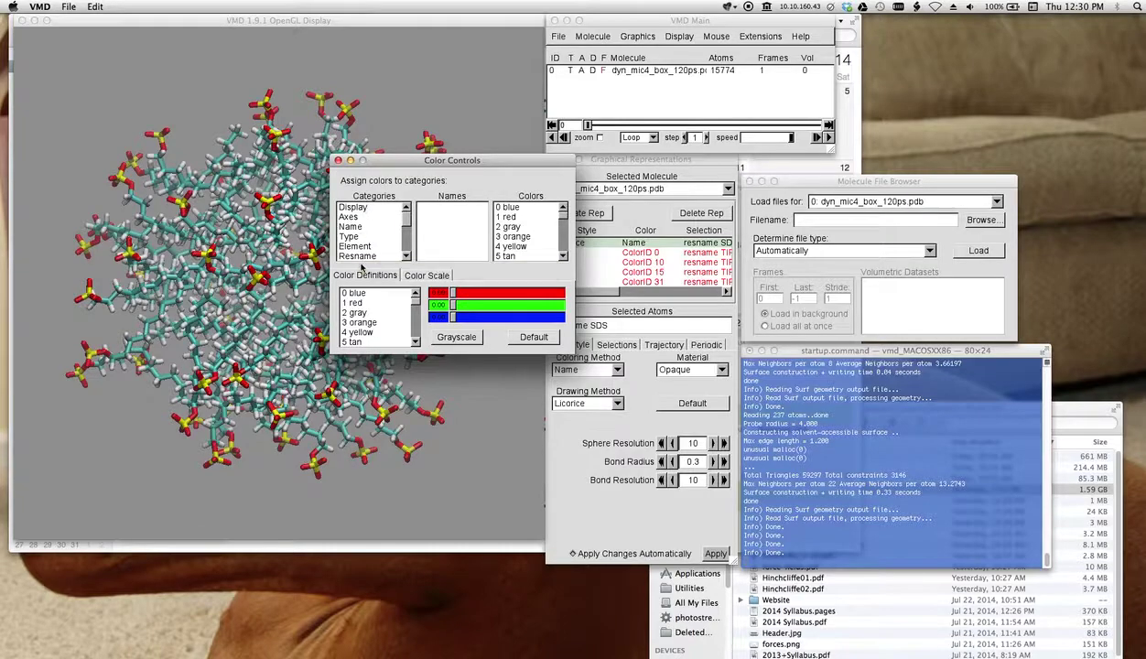
Step: Try several Display Background colours: yellow, tan, red, orange2, white and silver
mouse_move(403, 217)
mouse_down()
mouse_move(403, 250)
mouse_move(406, 211)
mouse_up()
click(353, 206)
click(437, 207)
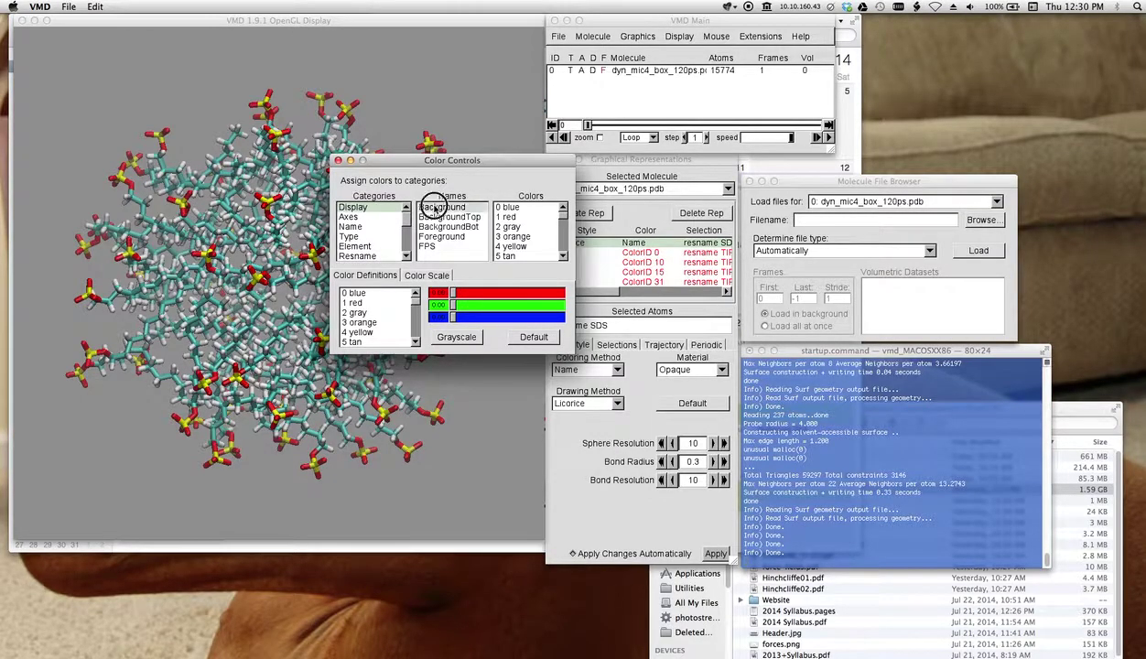
click(514, 236)
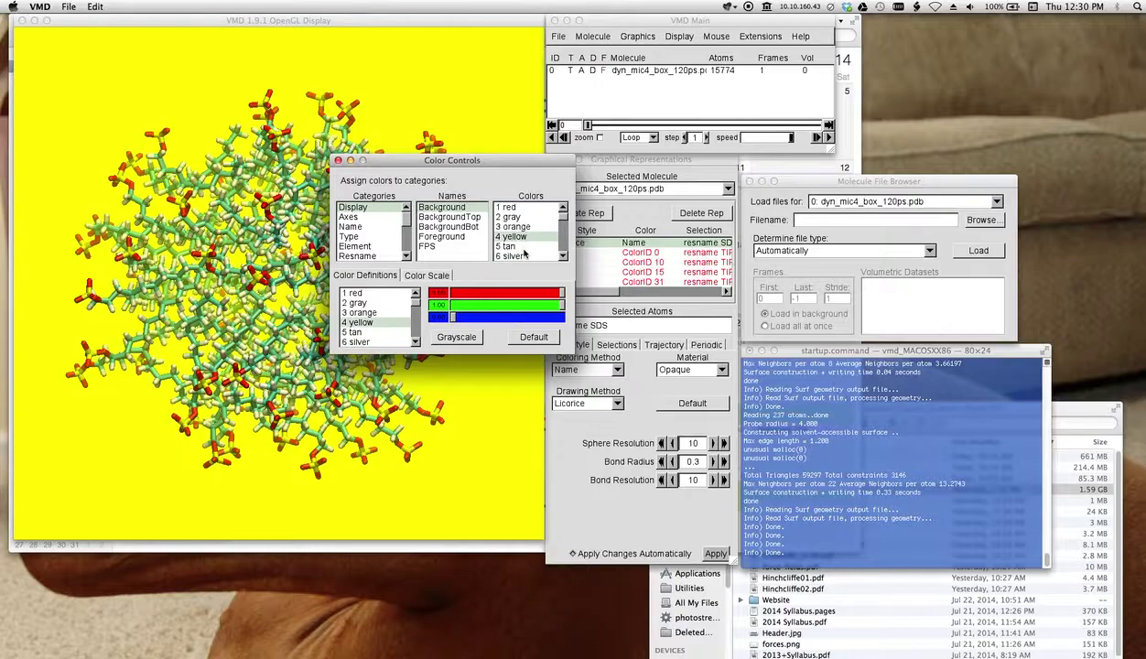
click(518, 256)
click(514, 236)
click(518, 207)
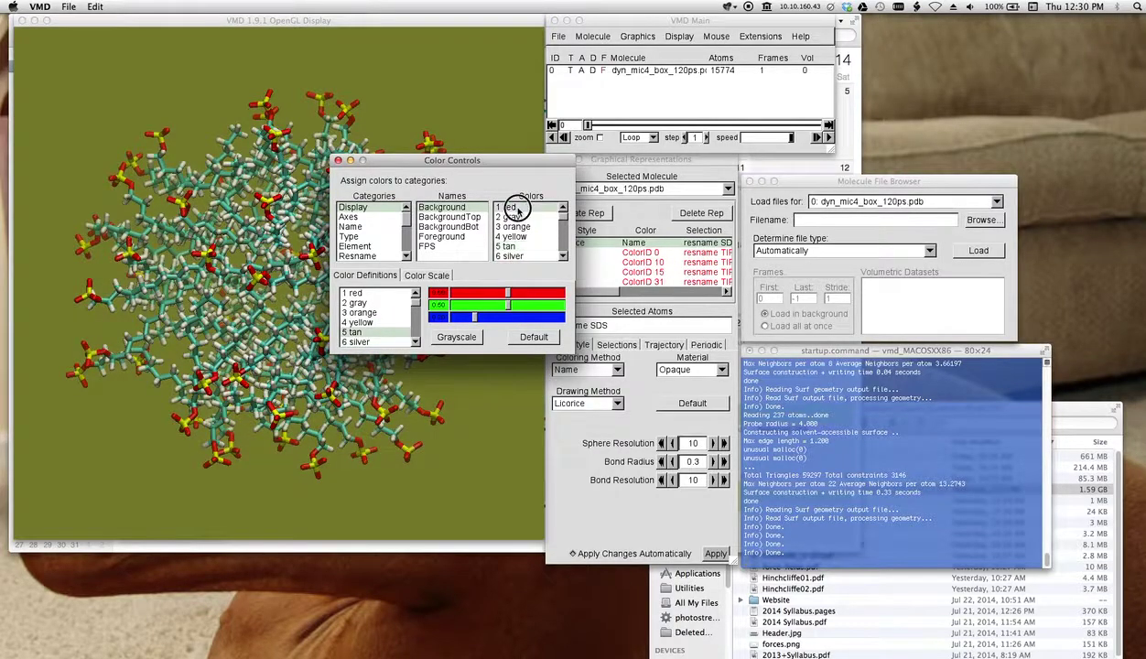
scroll(549, 229, down, 10)
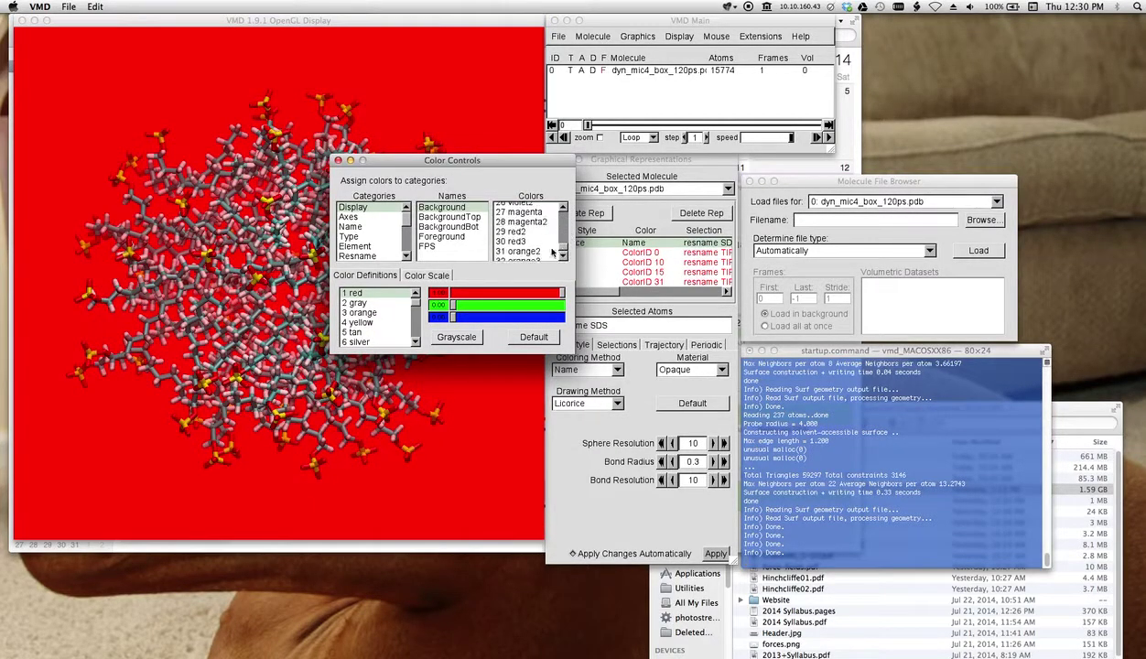
click(536, 251)
drag(562, 251, 562, 219)
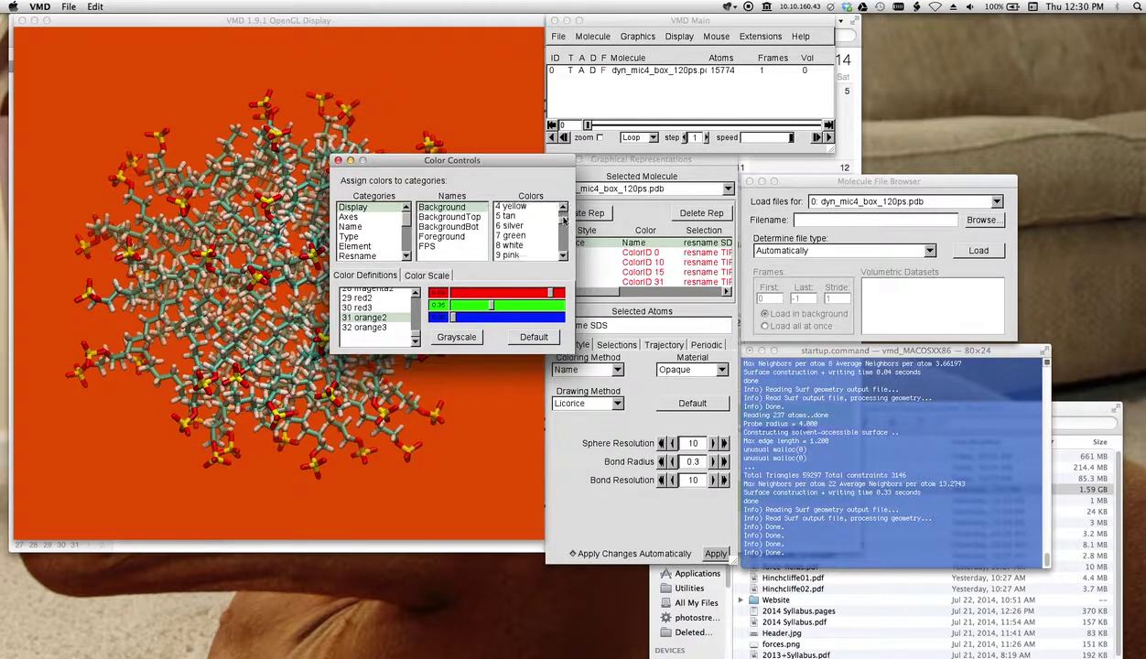
click(533, 244)
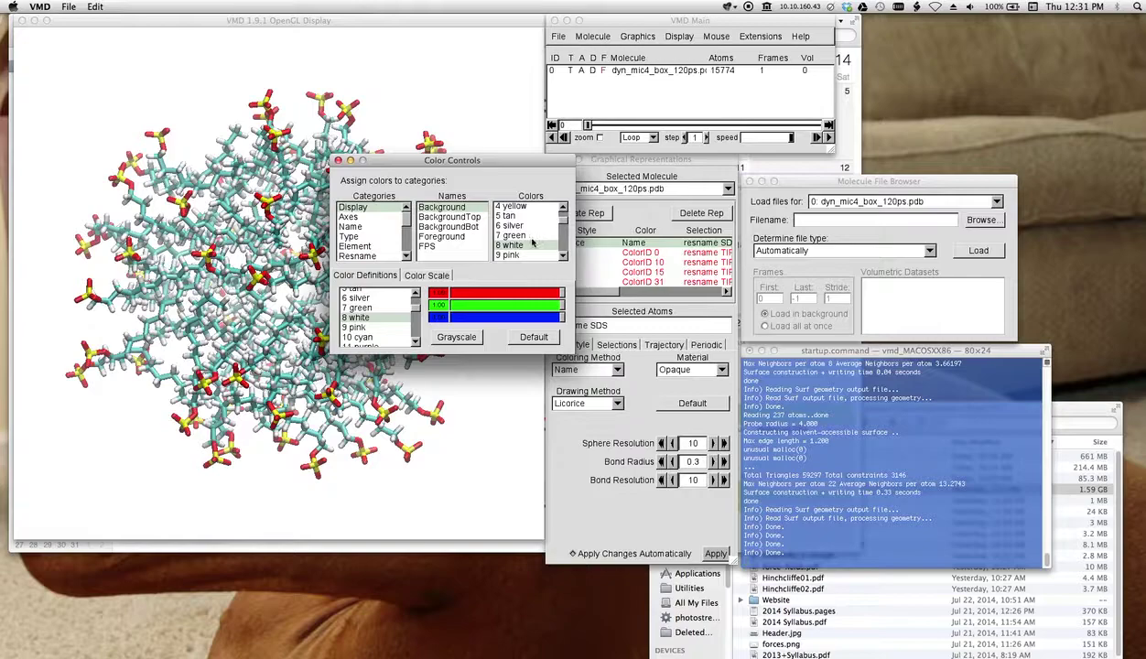
click(523, 227)
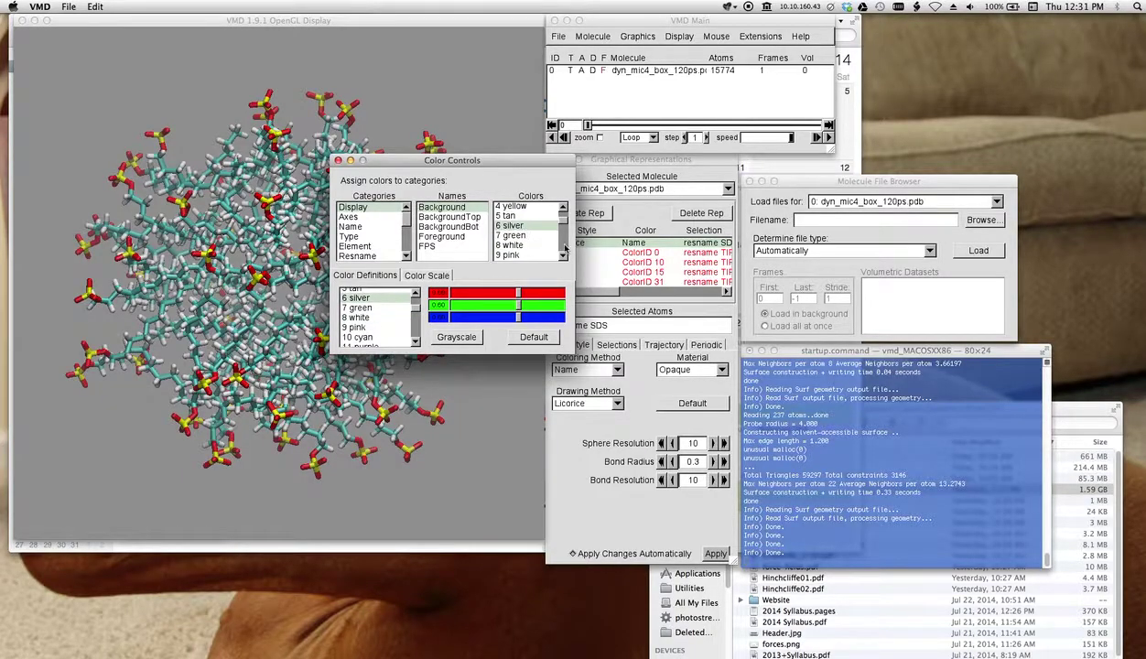
Step: Set BackgroundTop to yellow2, Foreground to pink and Background to white, then close Color Controls
click(465, 217)
click(528, 243)
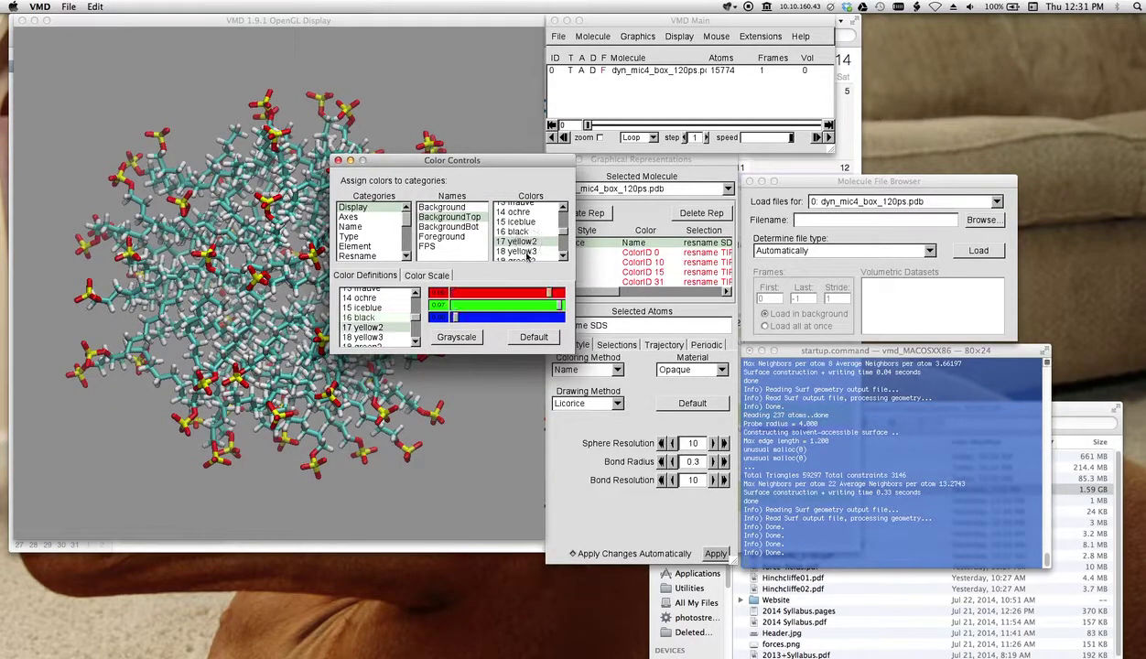
click(465, 238)
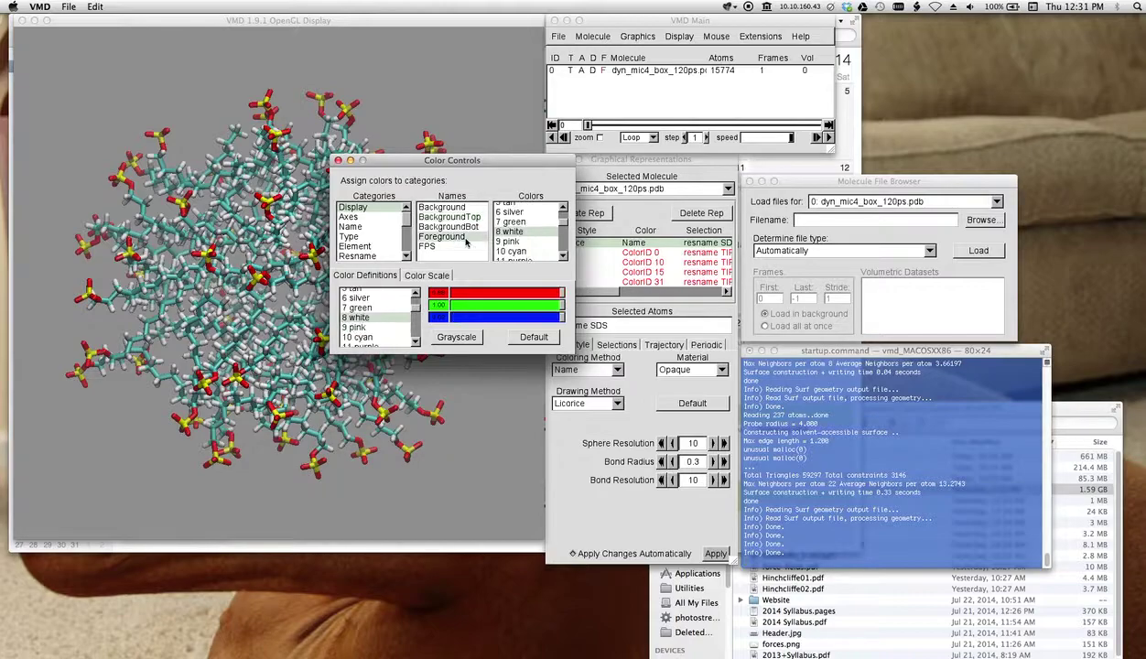
click(511, 241)
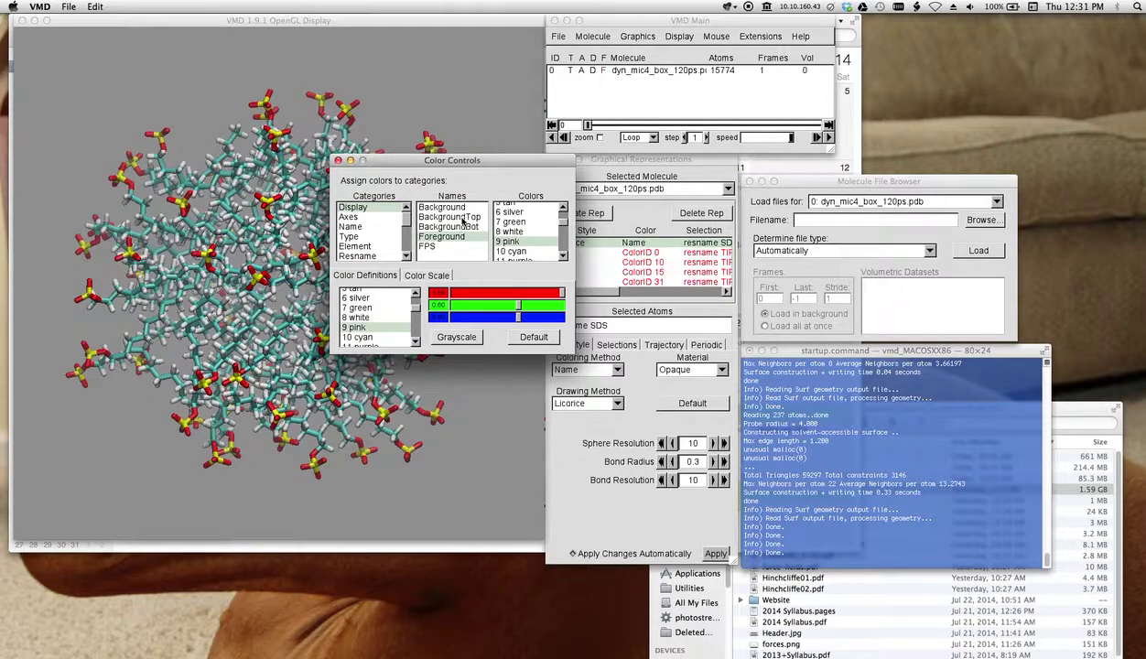
click(444, 208)
click(563, 211)
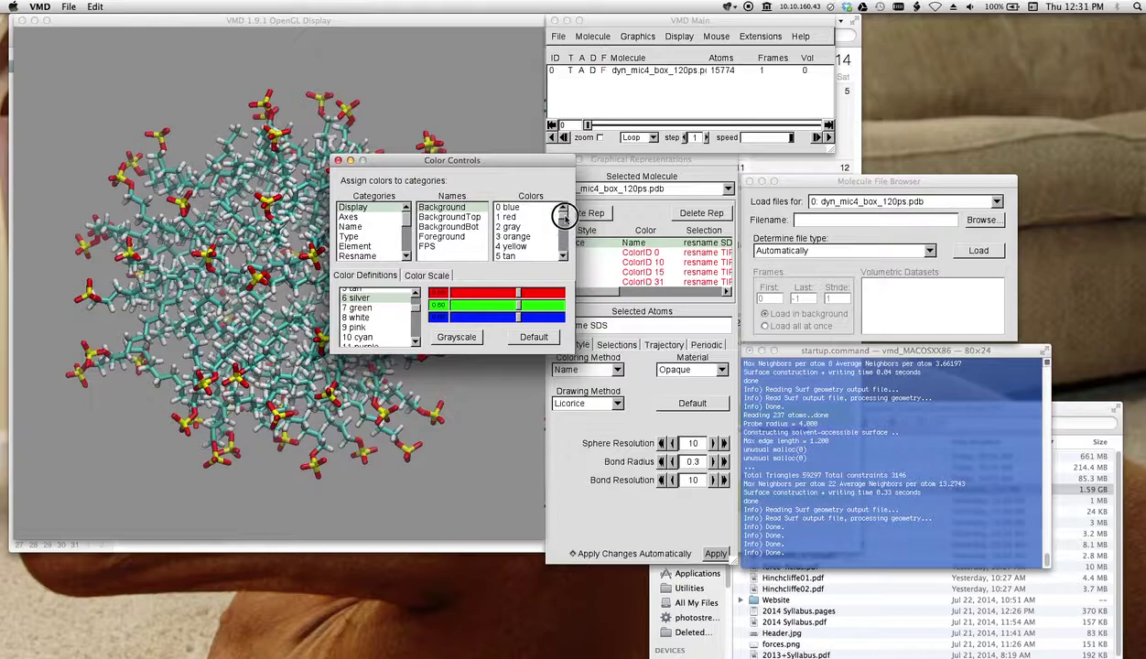
scroll(563, 215, down, 2)
click(537, 246)
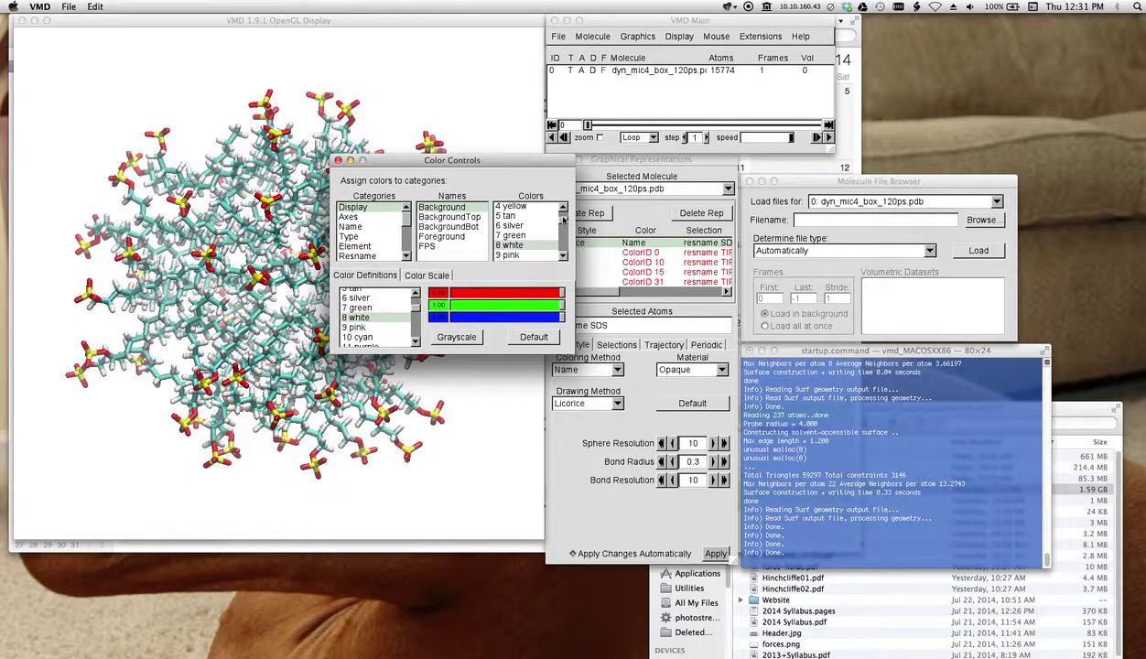
click(563, 218)
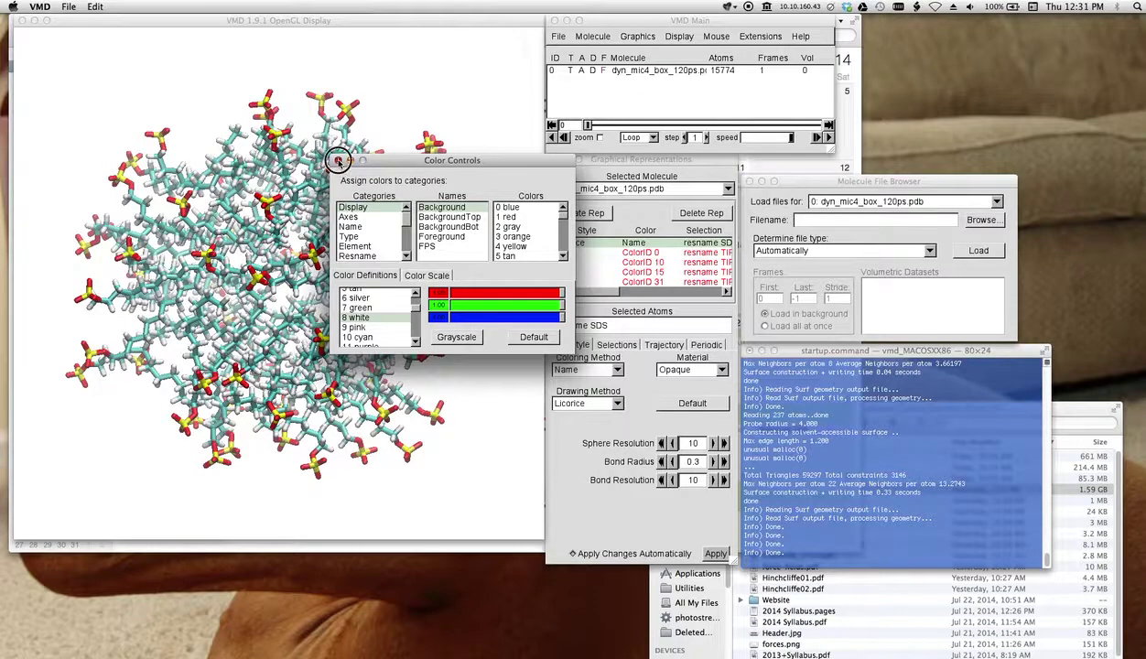
click(338, 160)
Step: Rotate the micelle, rearrange the windows, and select the first Surf ColorID 0 water rep
mouse_move(456, 273)
mouse_down()
mouse_move(448, 289)
mouse_move(469, 283)
mouse_move(461, 275)
mouse_up()
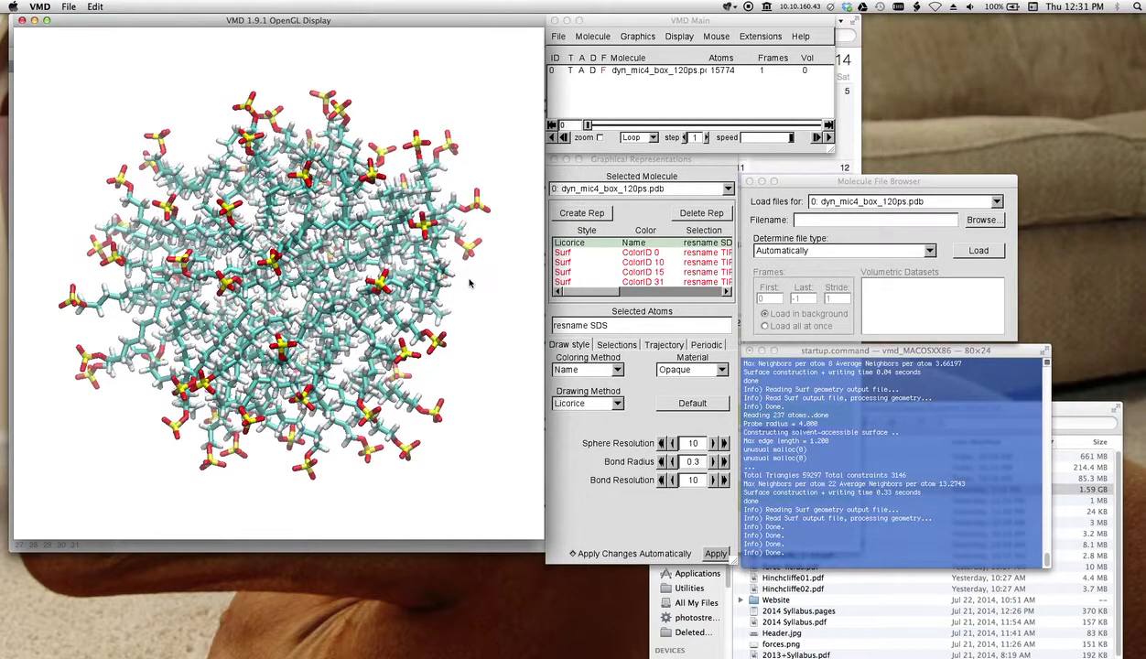
click(577, 245)
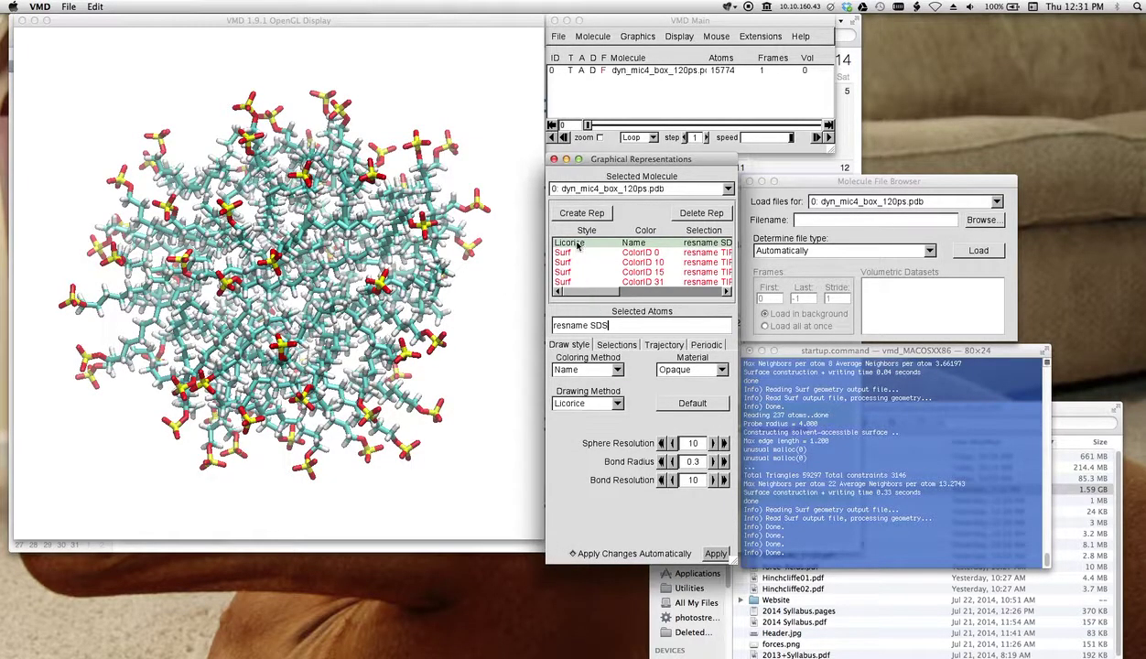
click(486, 327)
mouse_move(486, 324)
mouse_down()
mouse_move(473, 322)
mouse_move(483, 332)
mouse_up()
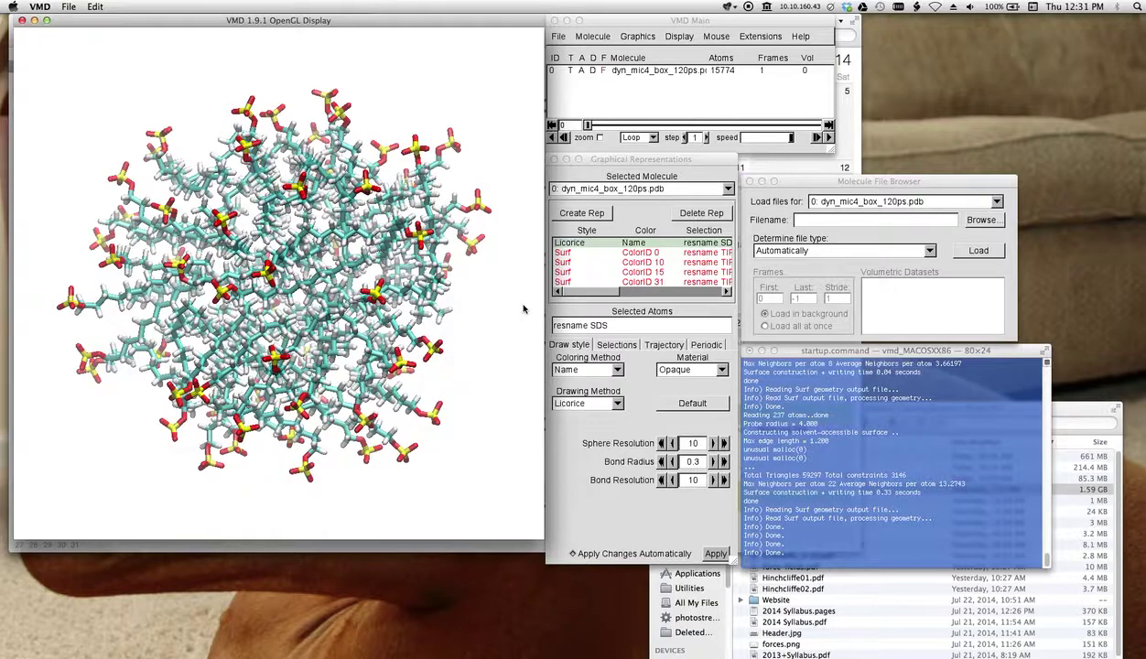
drag(602, 166, 606, 162)
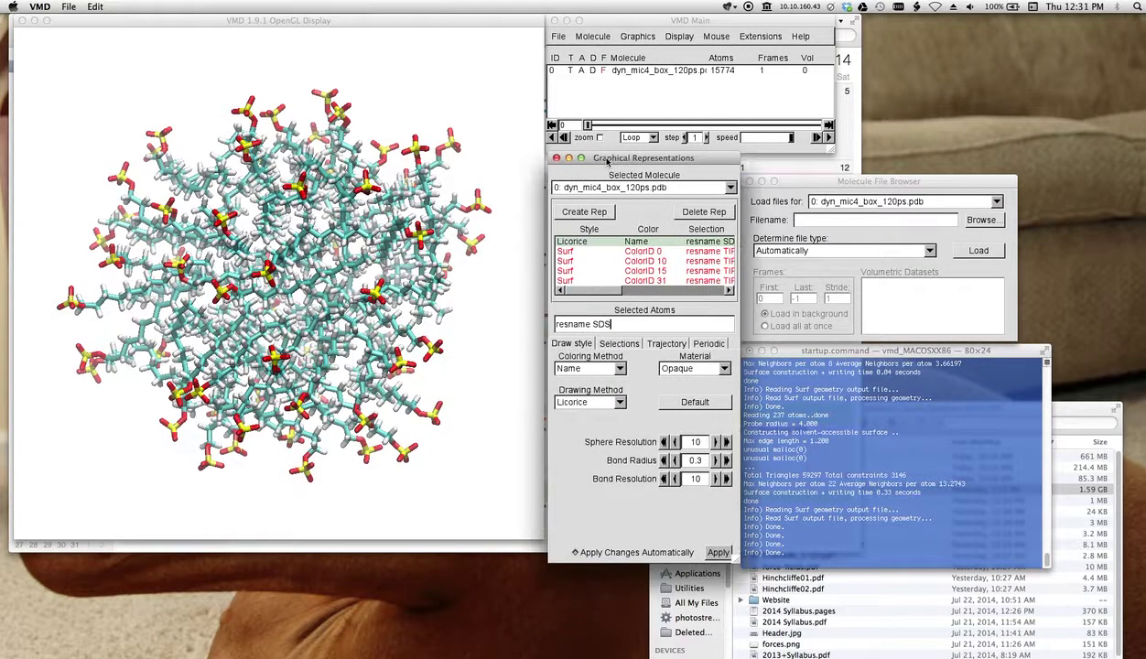
click(476, 331)
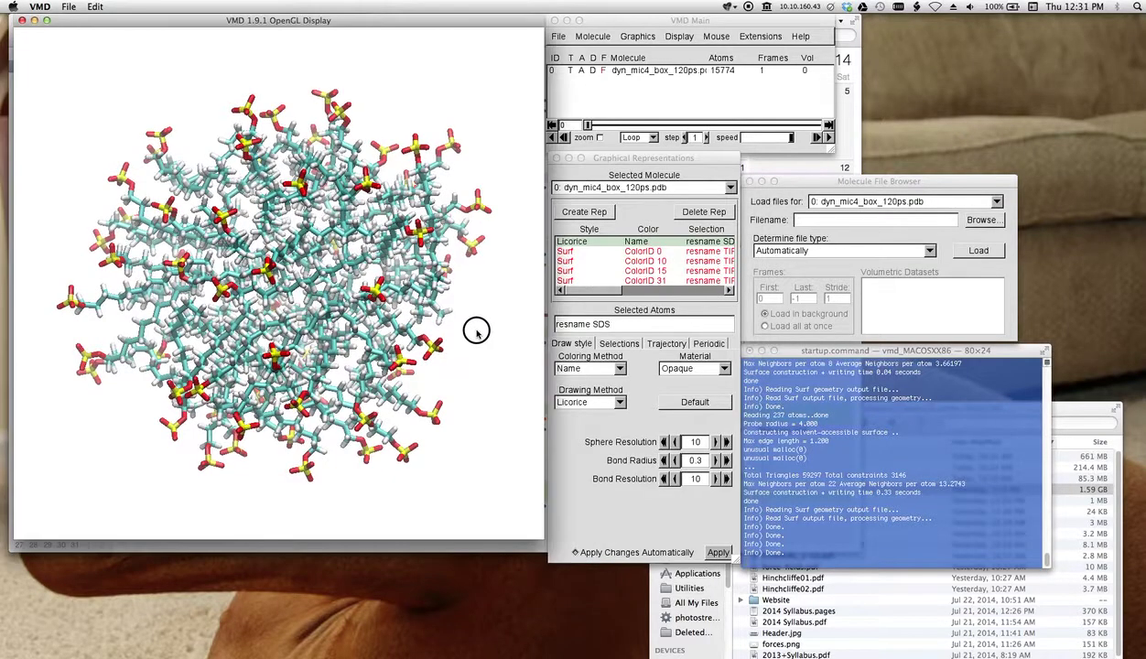
drag(476, 331, 468, 328)
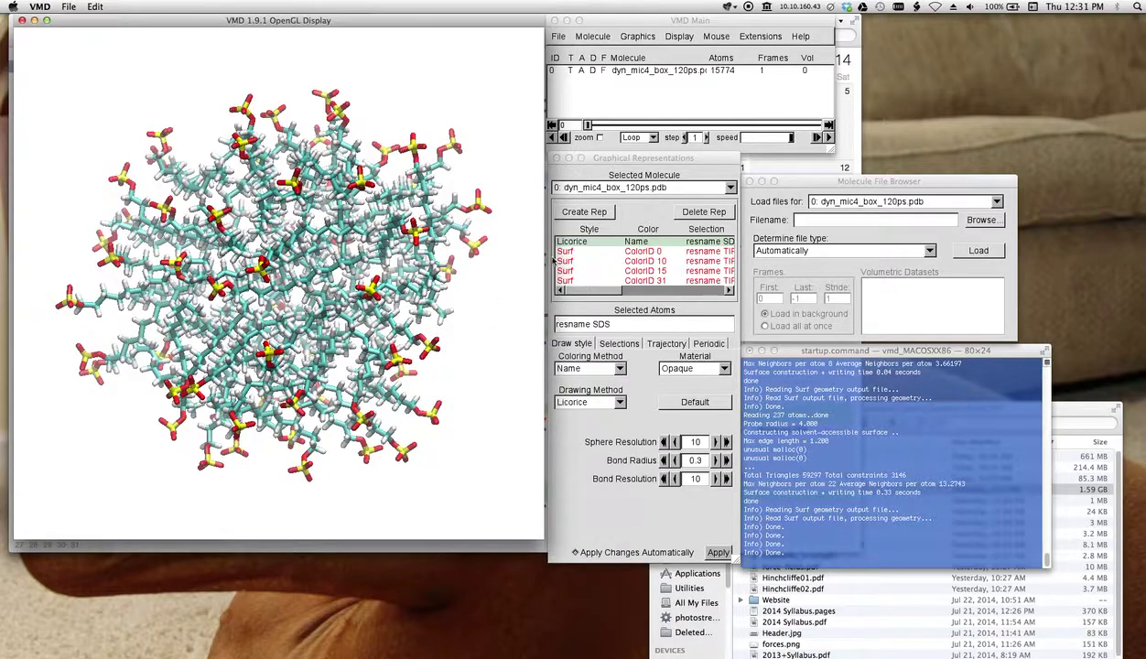
drag(863, 183, 849, 160)
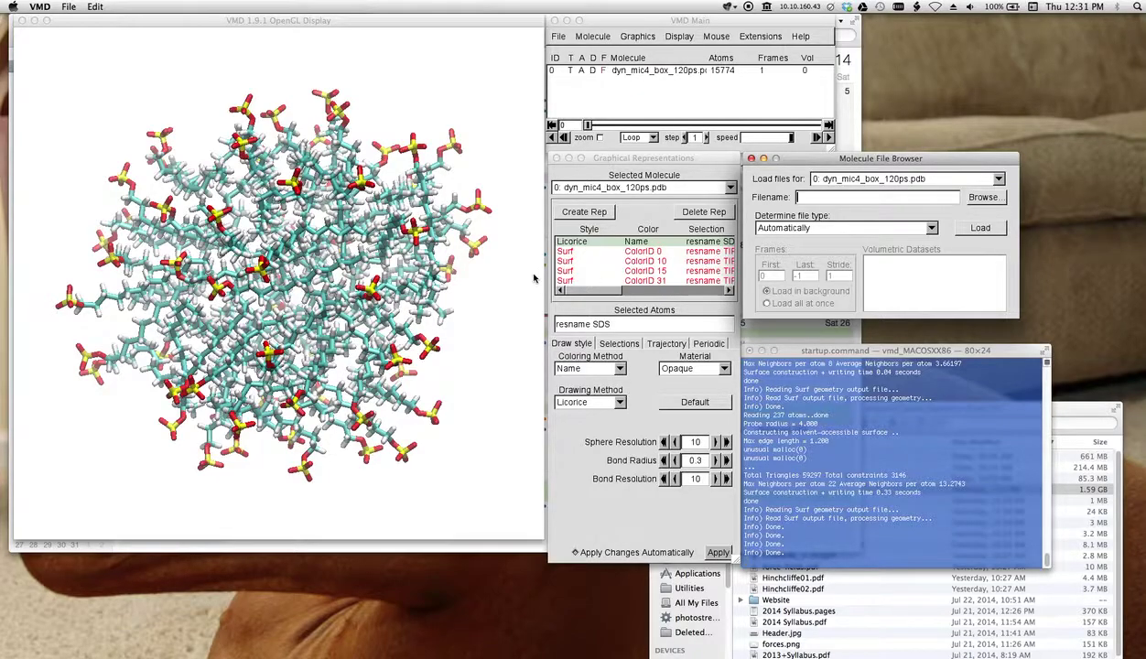
click(593, 252)
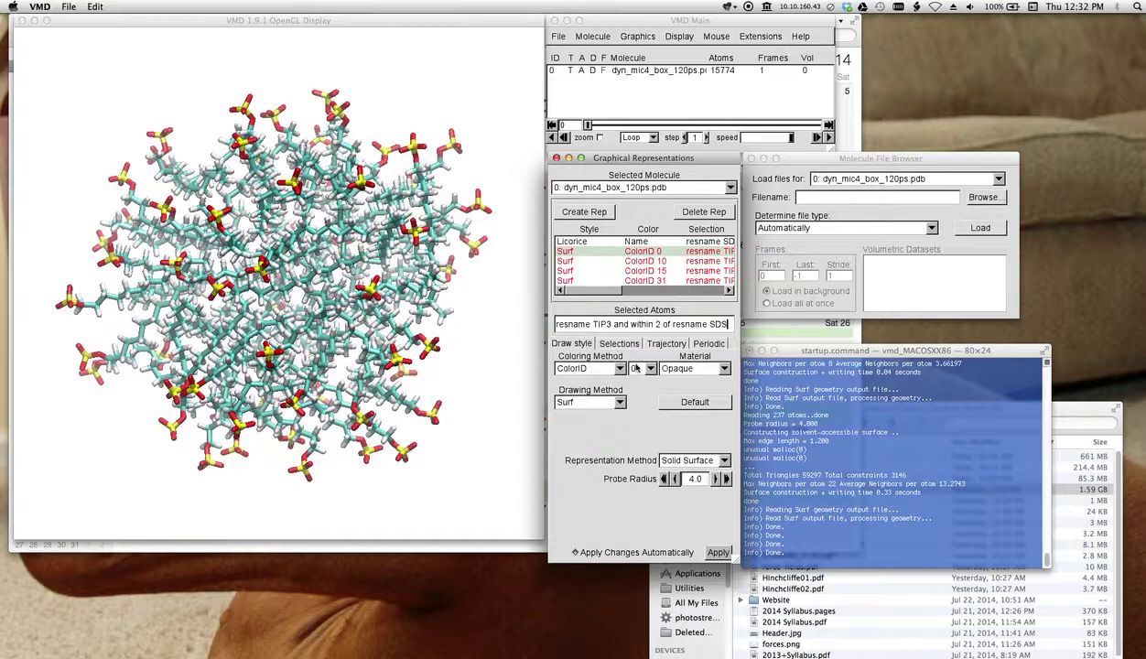
Step: Keep the 2 Å water rep's drawing method as Surf and its colour as ColorID 0 blue
click(619, 403)
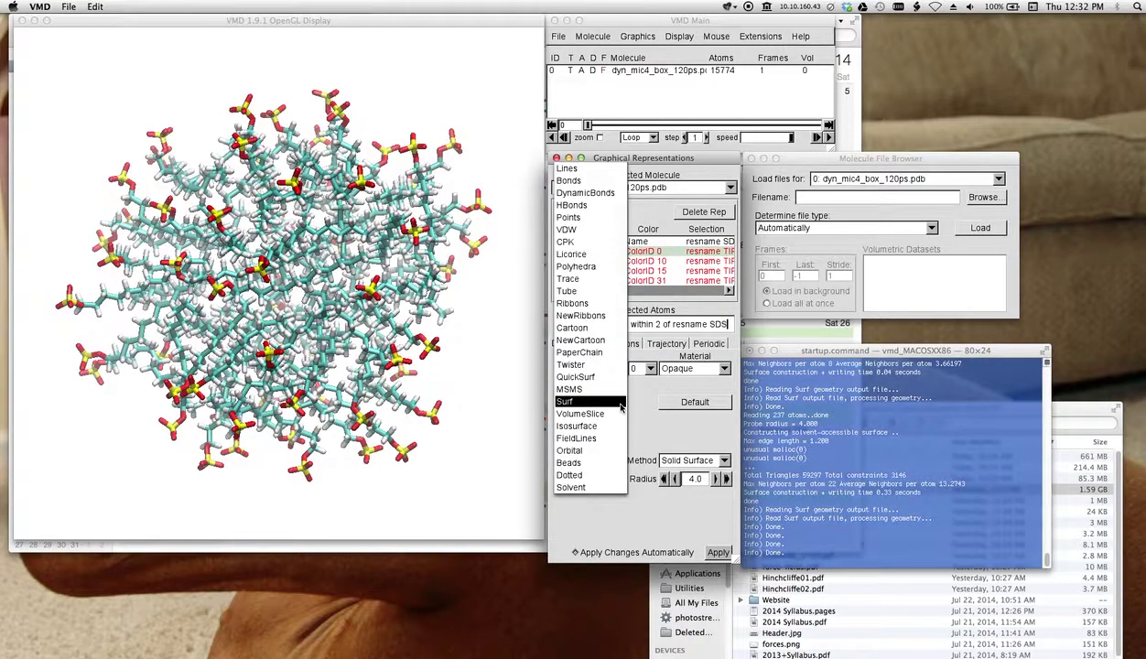
click(619, 403)
click(640, 369)
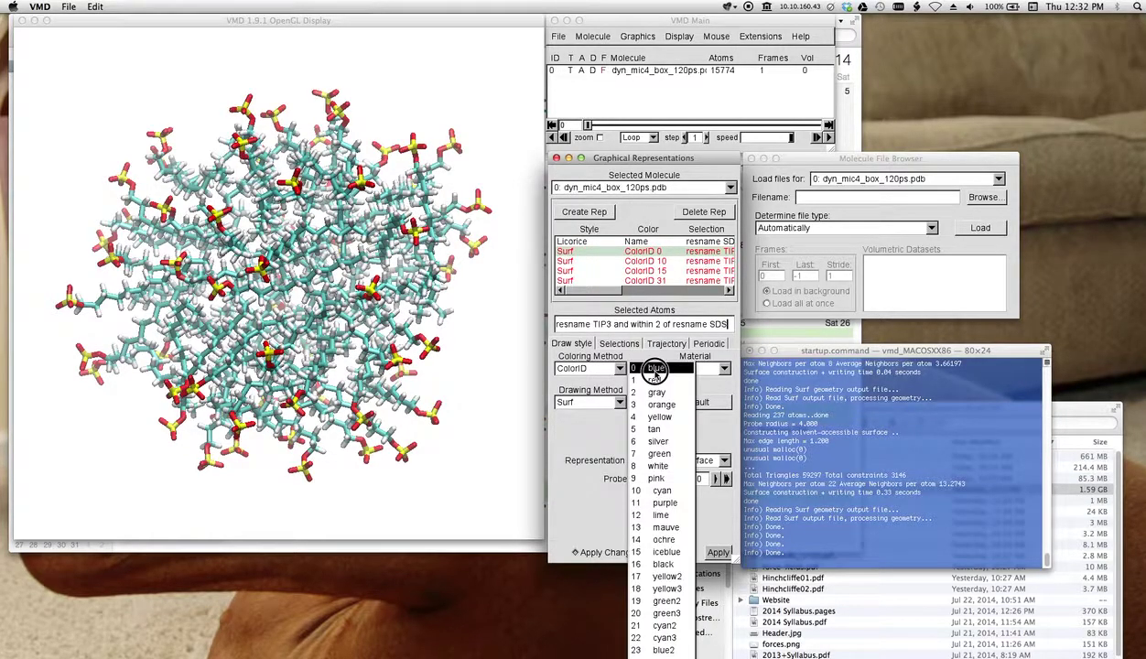
click(655, 369)
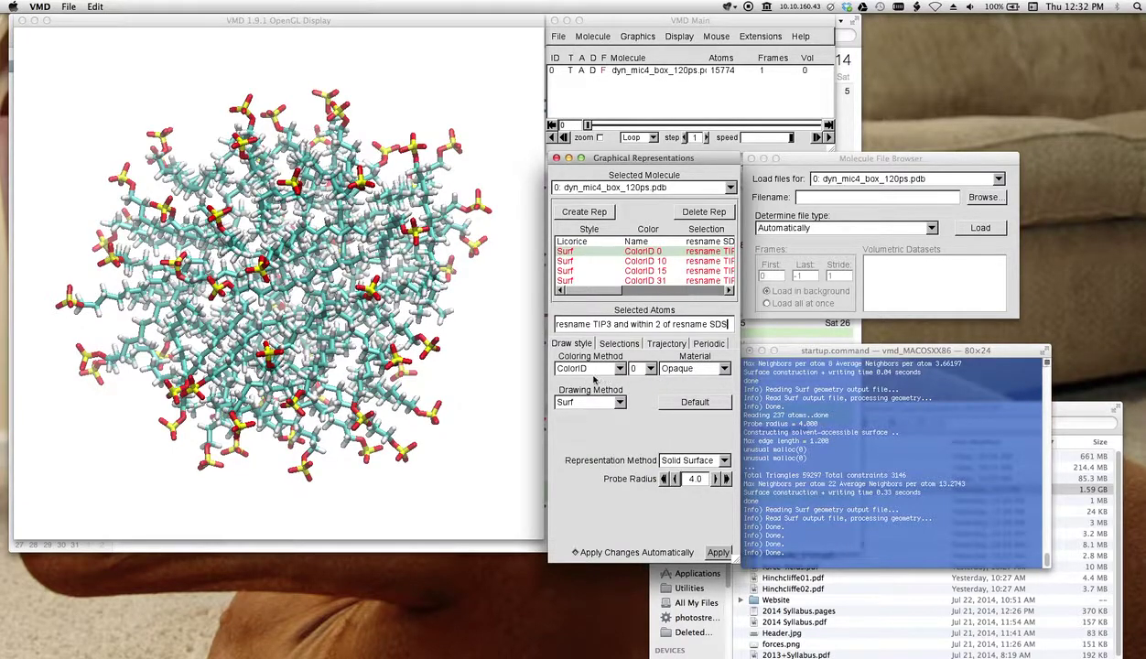
Step: Turn on the blue 2 Å water surface and rotate the micelle to view it
double_click(584, 255)
click(475, 422)
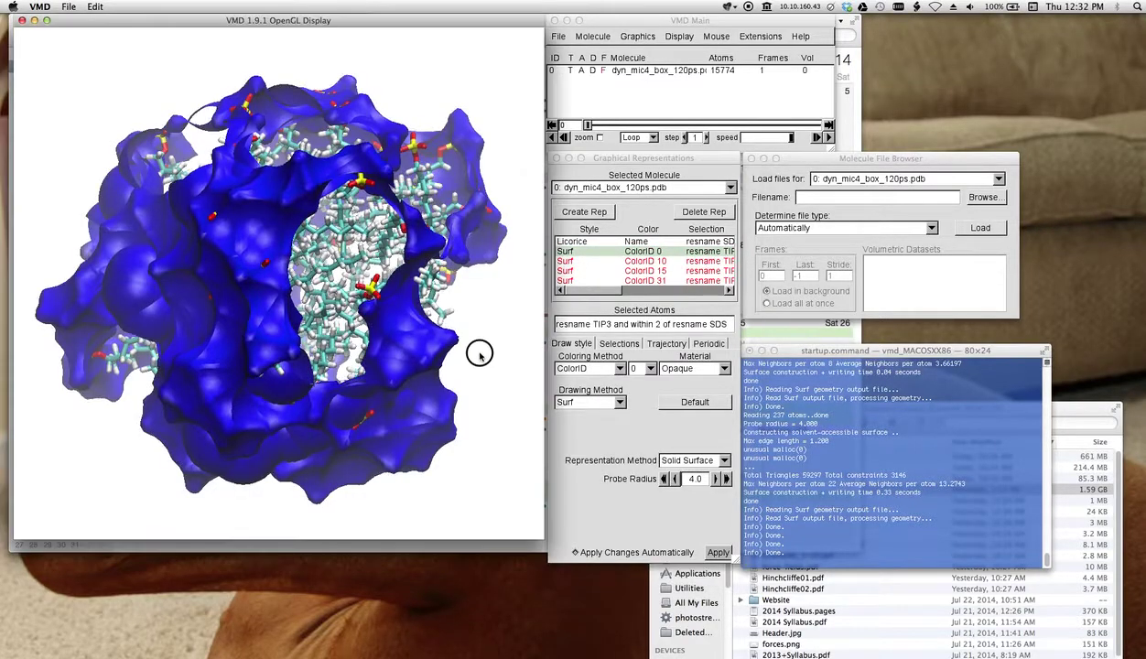
drag(476, 422, 475, 284)
drag(508, 336, 504, 346)
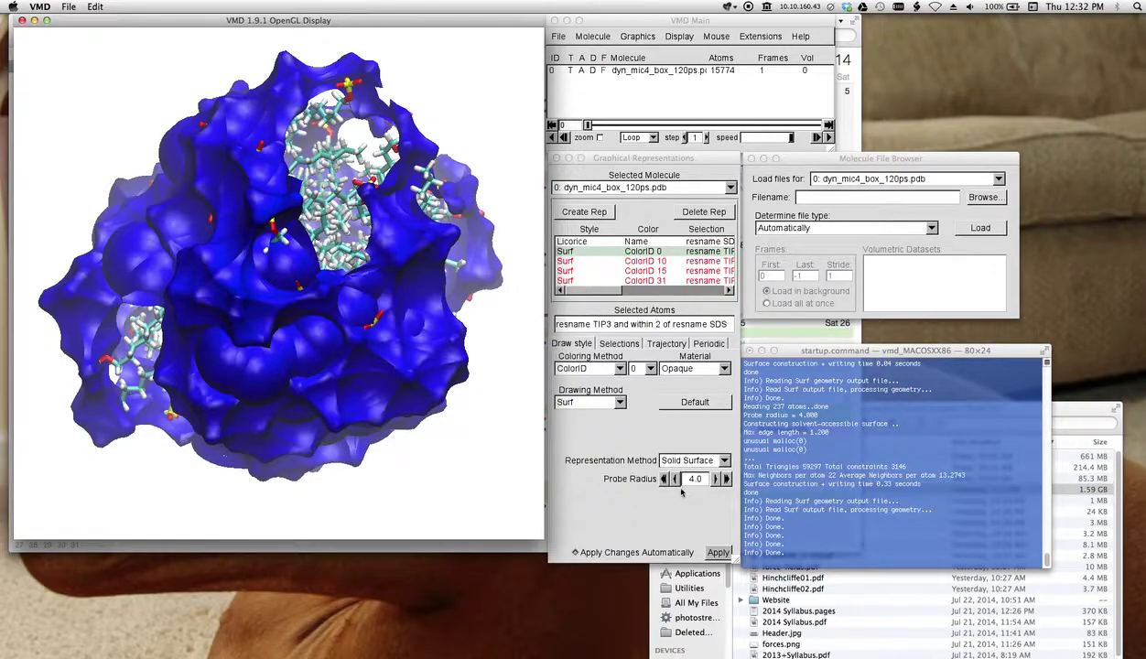
Step: Lower the surface probe radius from 4.0 to 1.4 and inspect the patchy blobs
click(665, 479)
click(665, 479)
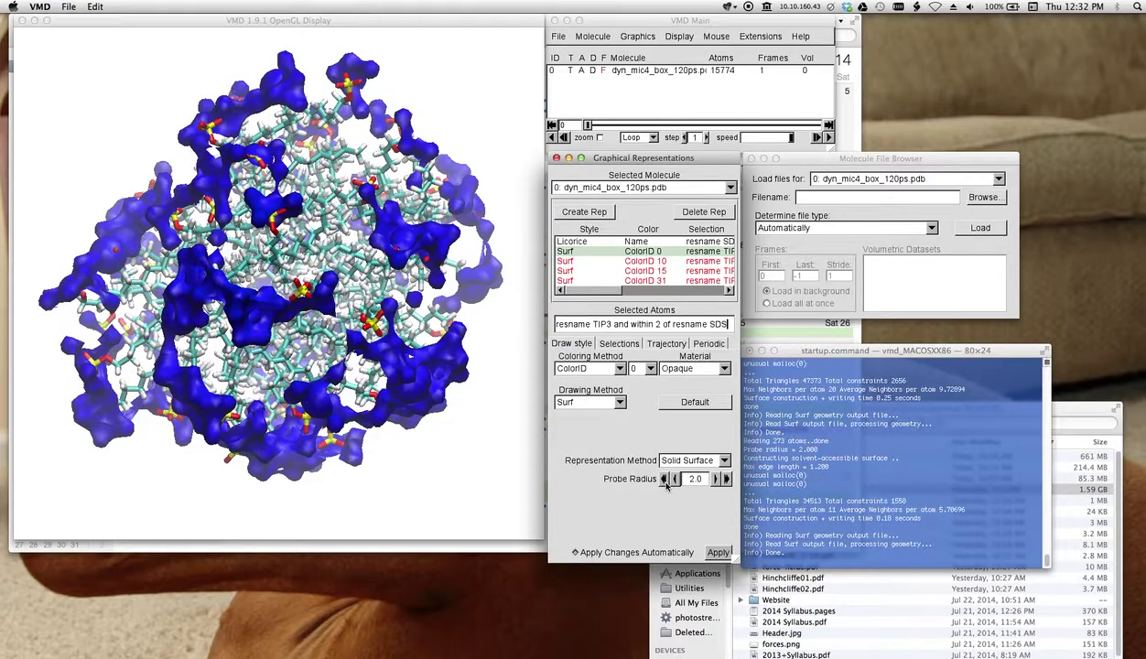
click(665, 480)
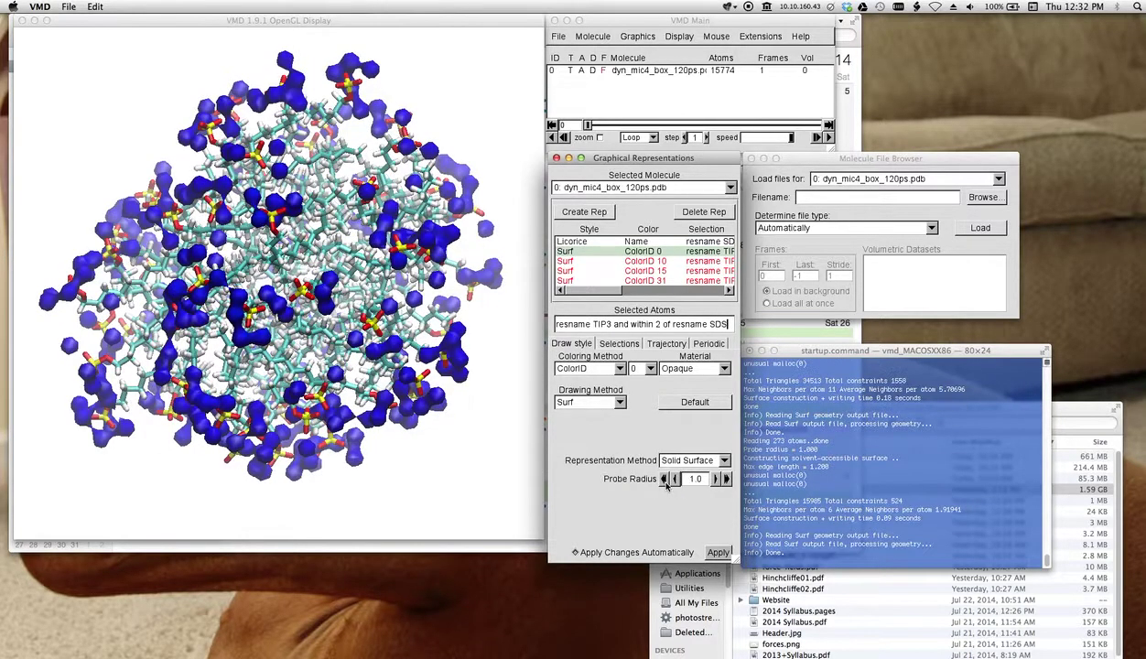
click(716, 480)
click(716, 480)
click(716, 479)
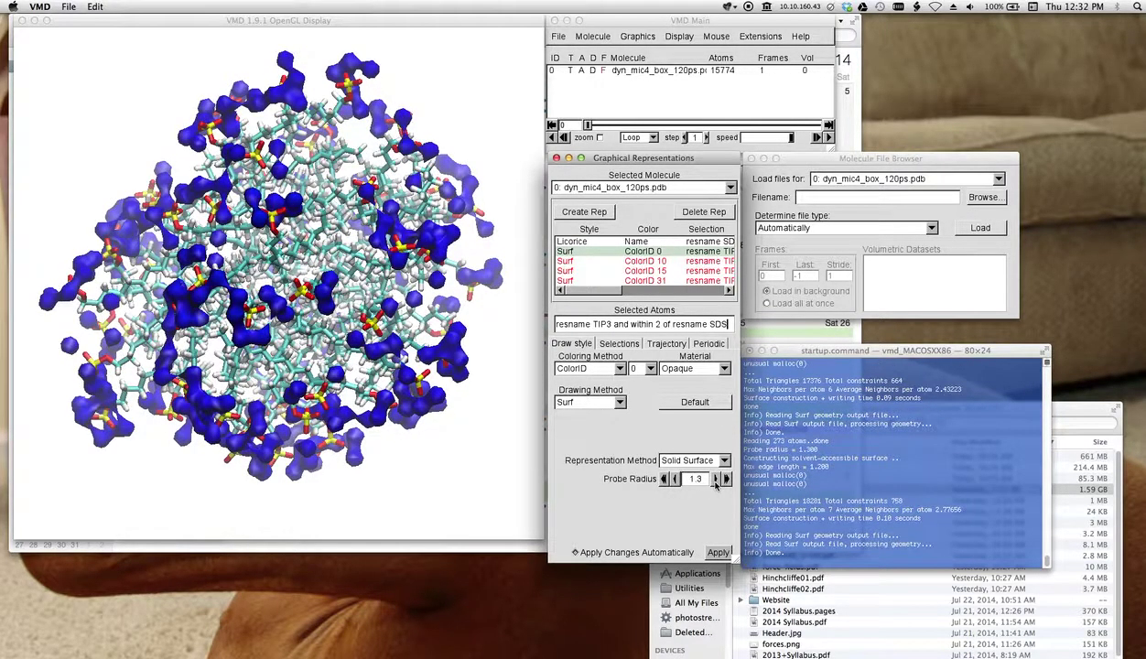
click(716, 479)
mouse_move(466, 445)
mouse_down()
mouse_move(440, 455)
mouse_move(466, 463)
mouse_move(481, 450)
mouse_move(453, 474)
mouse_move(455, 453)
mouse_move(409, 461)
mouse_move(435, 462)
mouse_move(457, 442)
mouse_move(437, 465)
mouse_move(457, 468)
mouse_move(466, 447)
mouse_move(466, 463)
mouse_move(479, 461)
mouse_move(474, 447)
mouse_up()
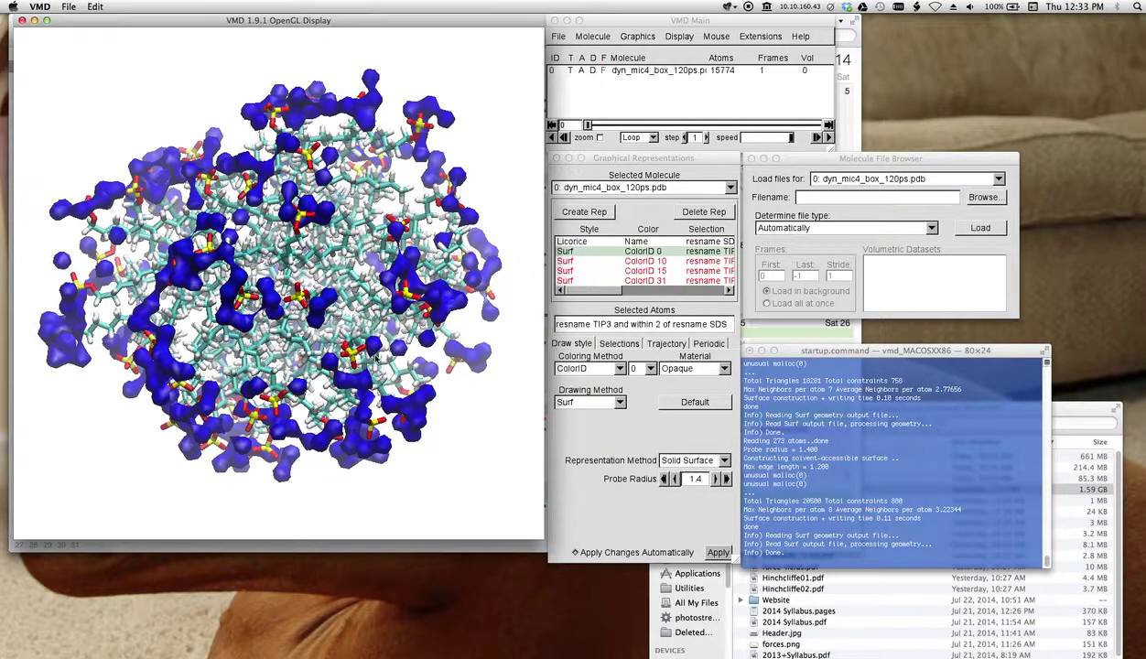
scroll(368, 361, down, 2)
scroll(368, 360, up, 6)
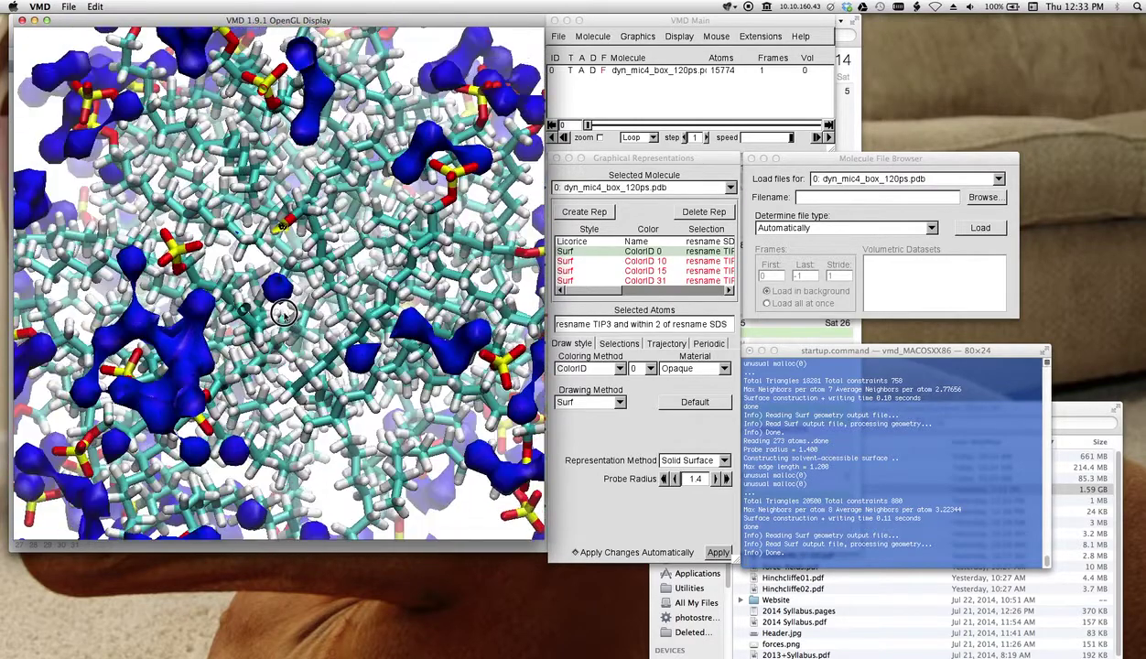
drag(284, 313, 284, 321)
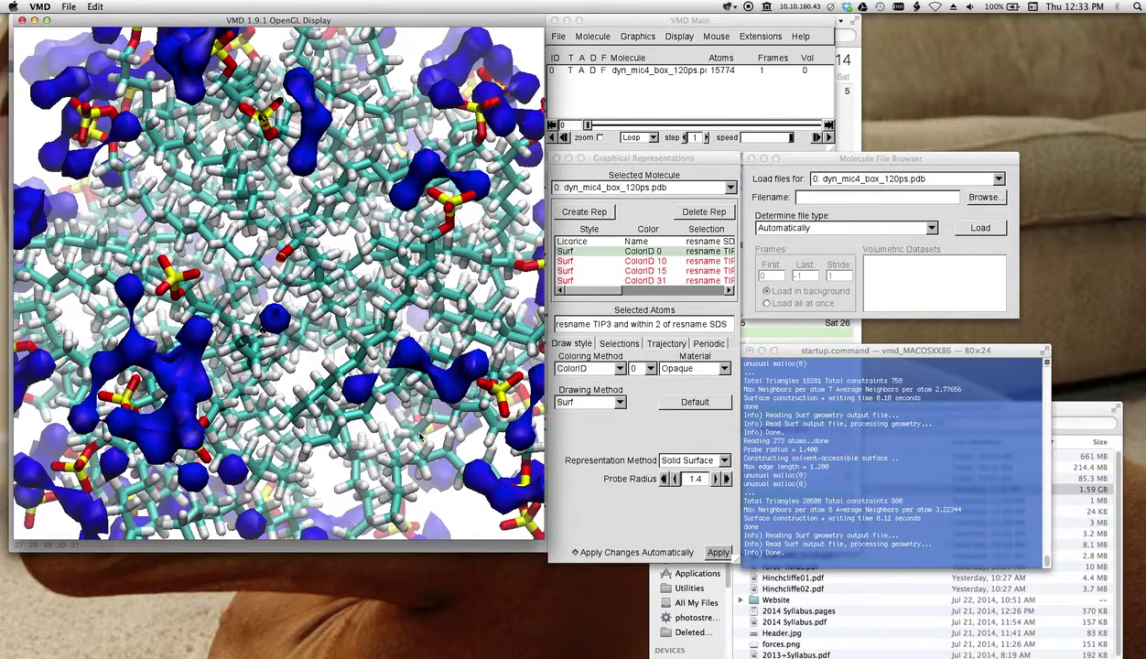
scroll(420, 437, down, 8)
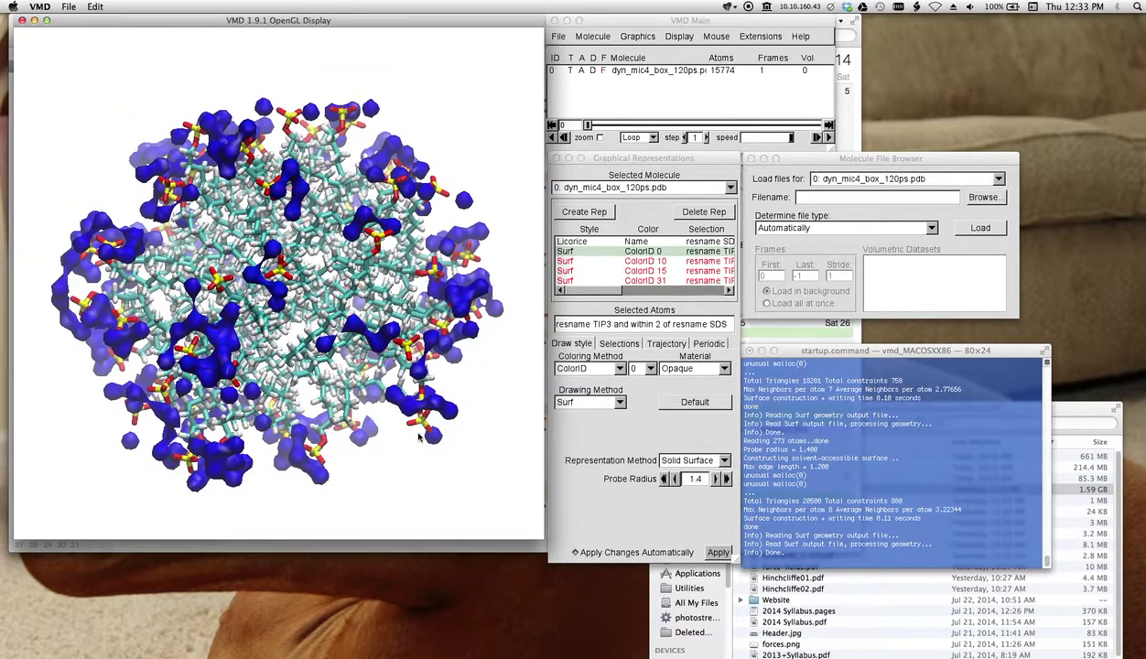
drag(467, 480, 476, 489)
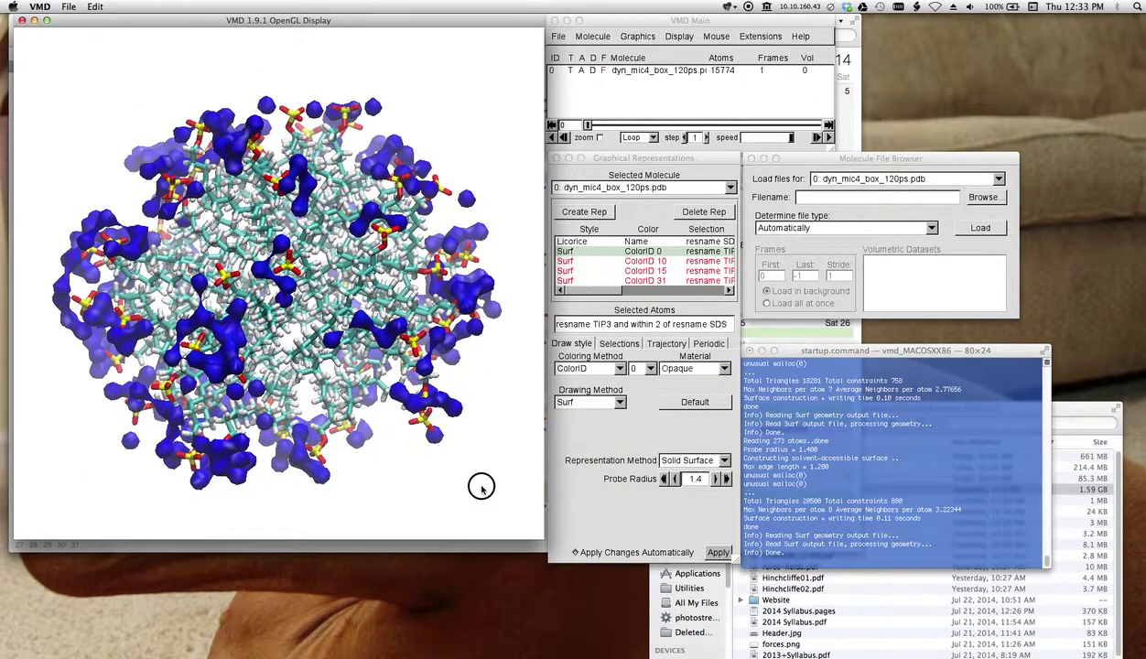
Step: Raise the blue surface's probe radius from 1.4 back up to 4.0
click(726, 479)
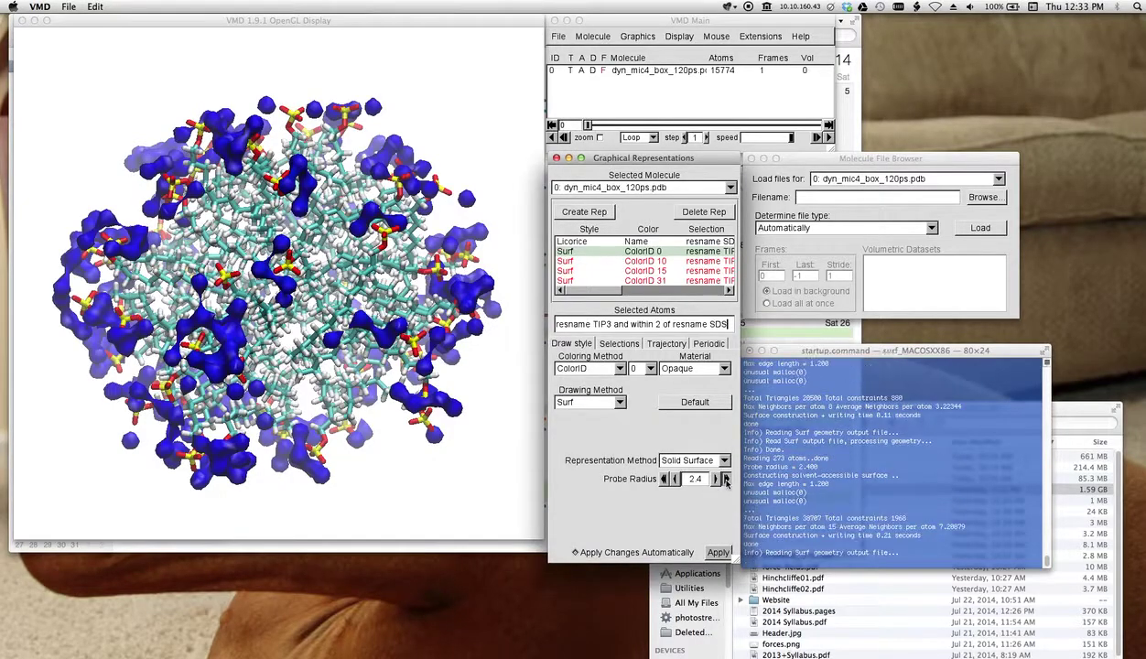
click(725, 478)
click(718, 484)
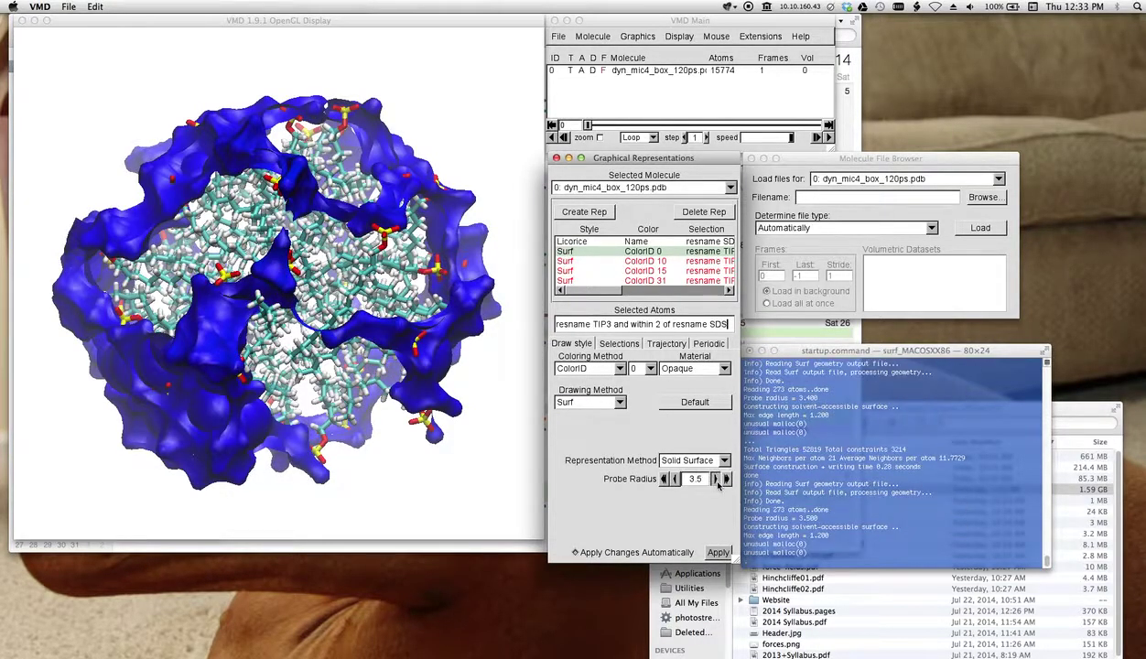
click(718, 483)
click(718, 483)
click(717, 478)
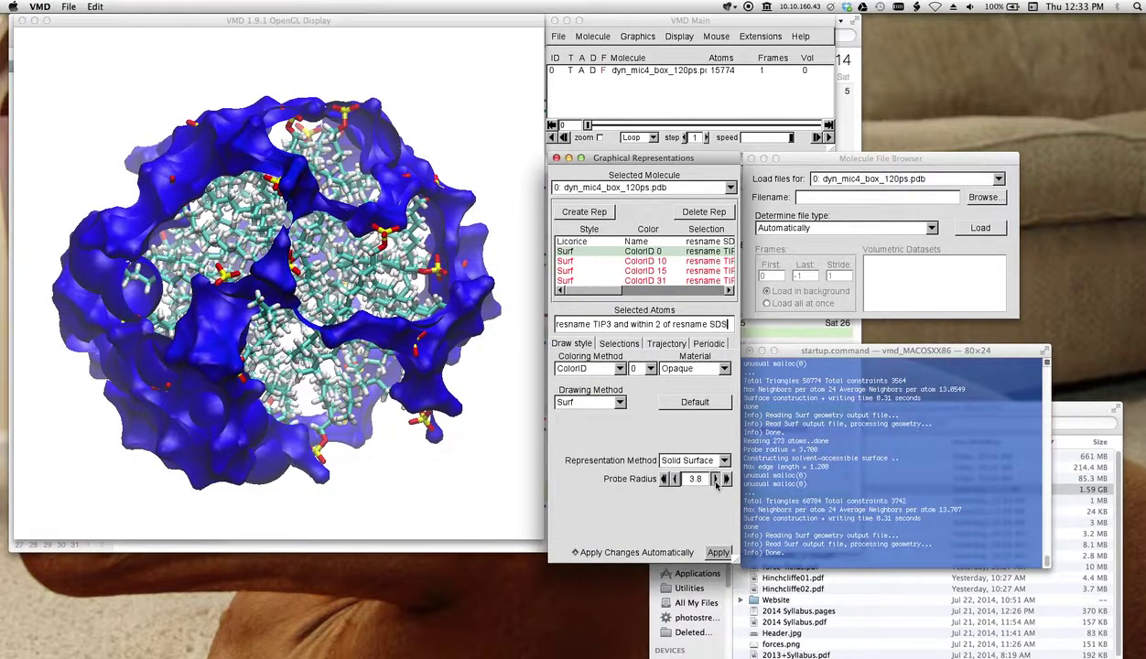
click(717, 479)
click(718, 478)
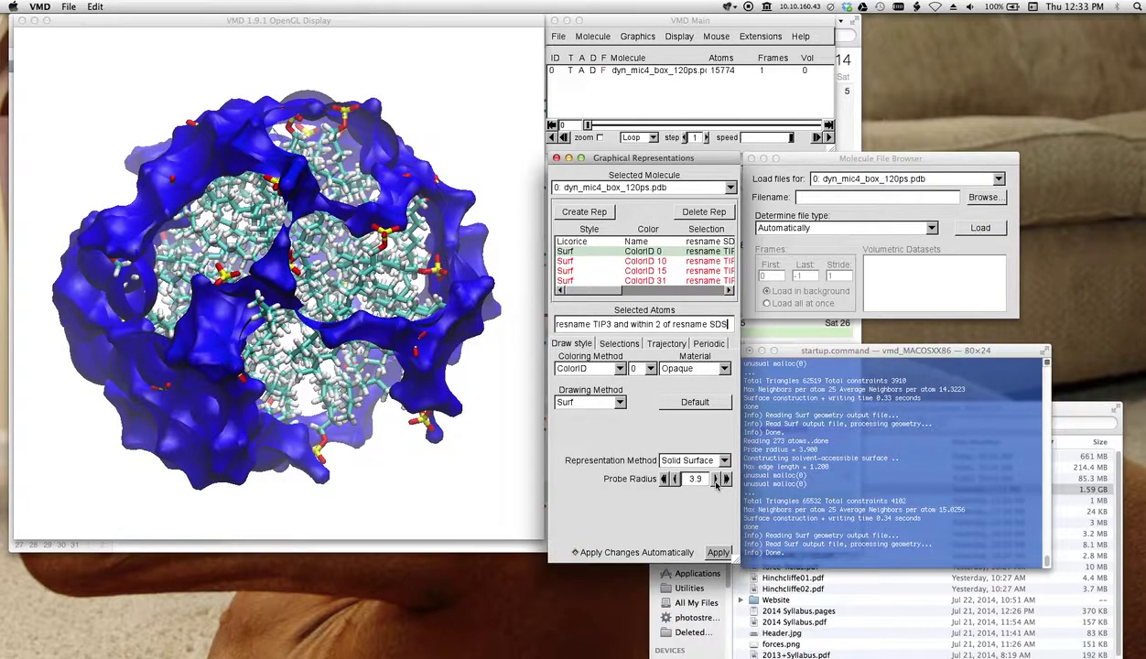
Step: Rotate the thick-shelled micelle and select the Surf ColorID 10 (5 Å) water rep
click(353, 464)
drag(352, 465, 449, 459)
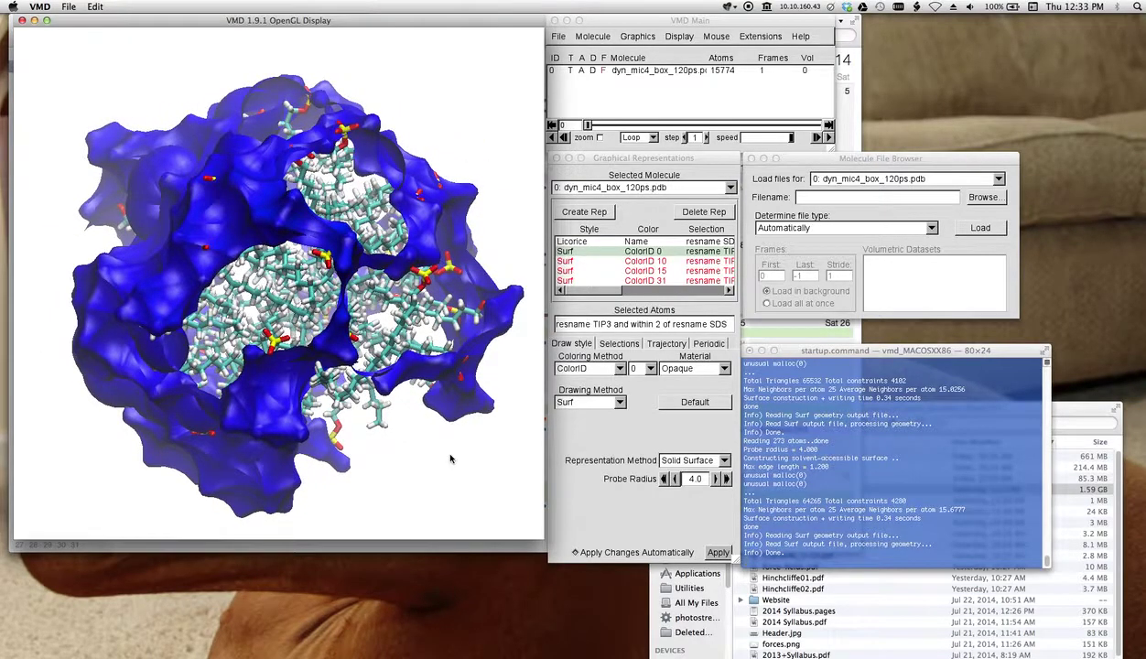
click(617, 263)
Step: Turn on the cyan 5 Å water surface and rotate the covered micelle
double_click(617, 265)
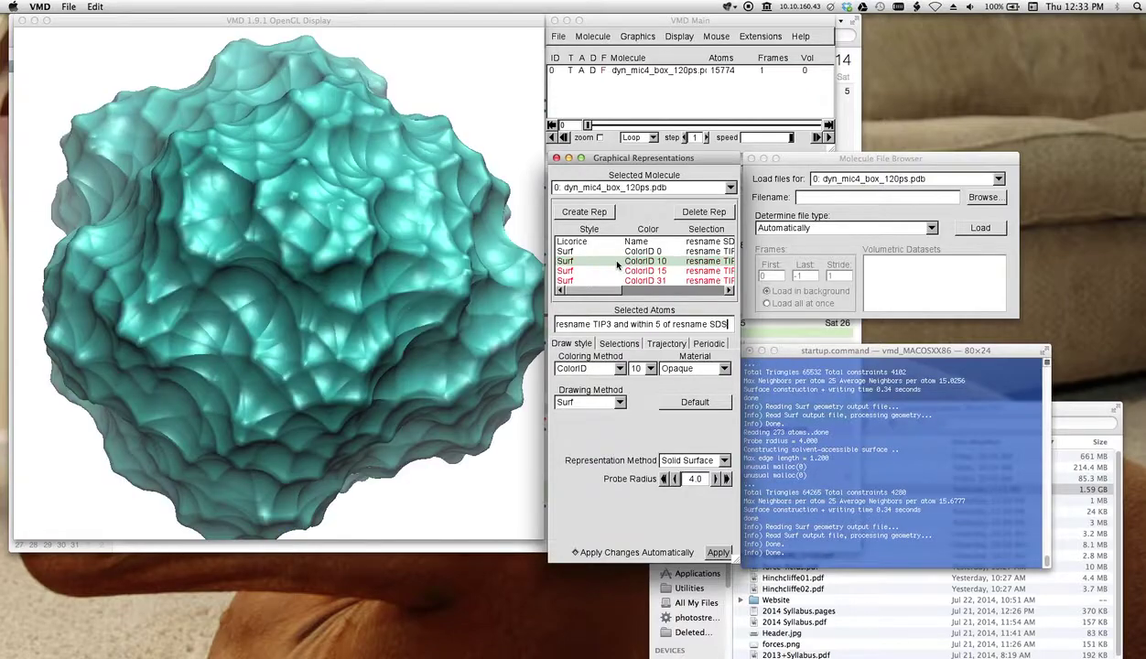
click(460, 455)
drag(460, 455, 515, 423)
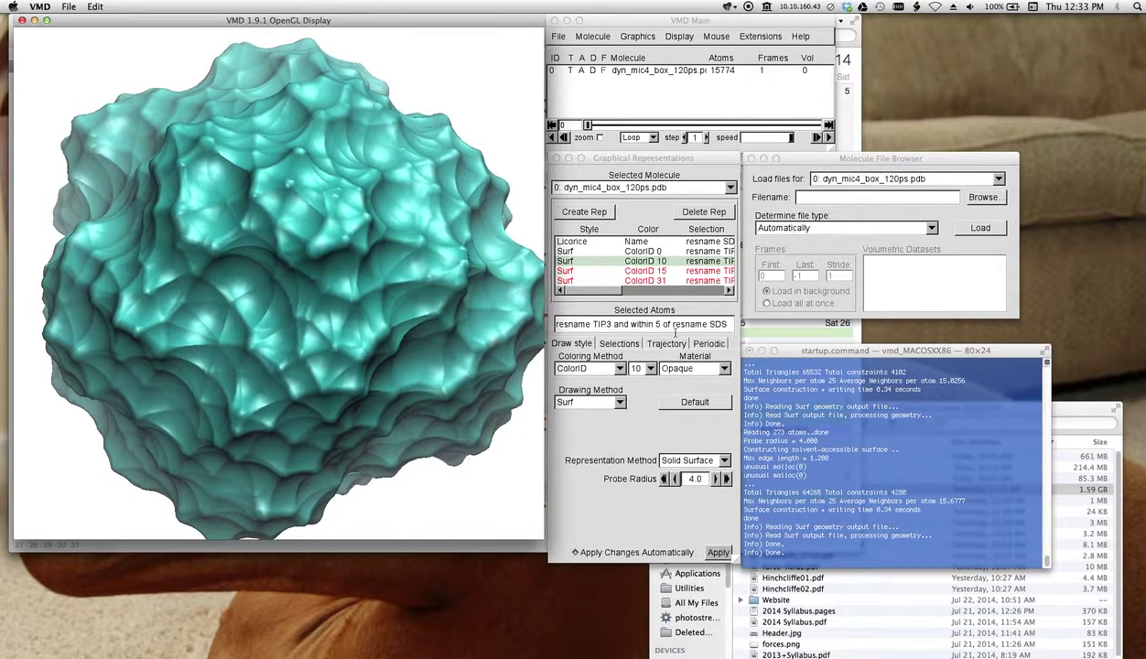
scroll(509, 410, up, 2)
scroll(510, 410, down, 4)
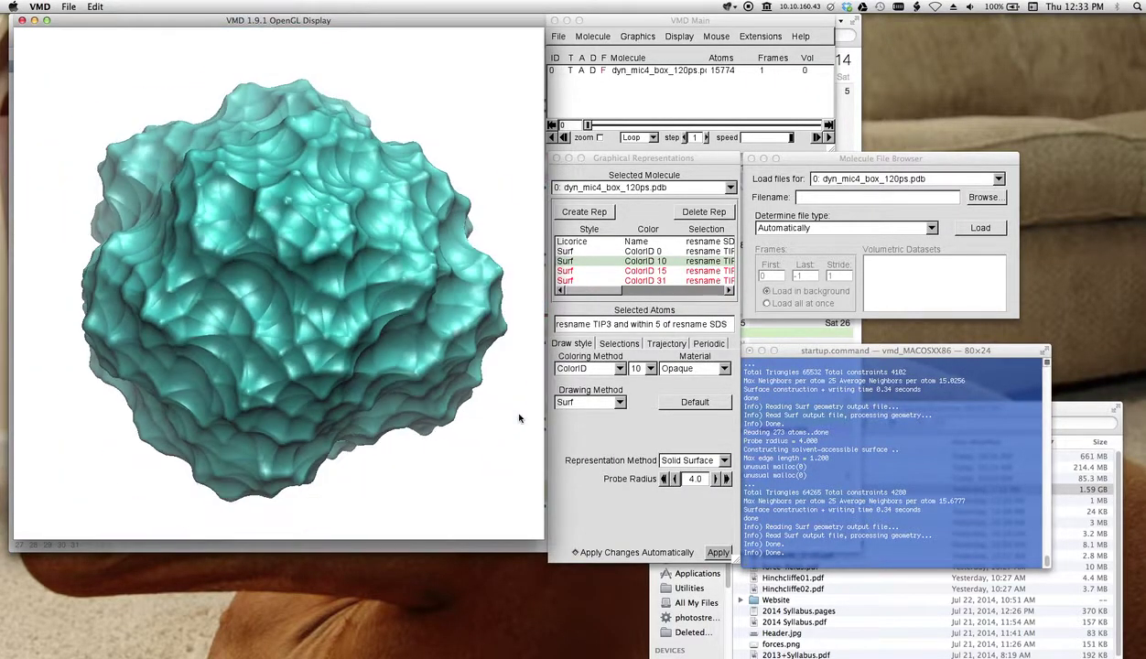
drag(499, 448, 295, 365)
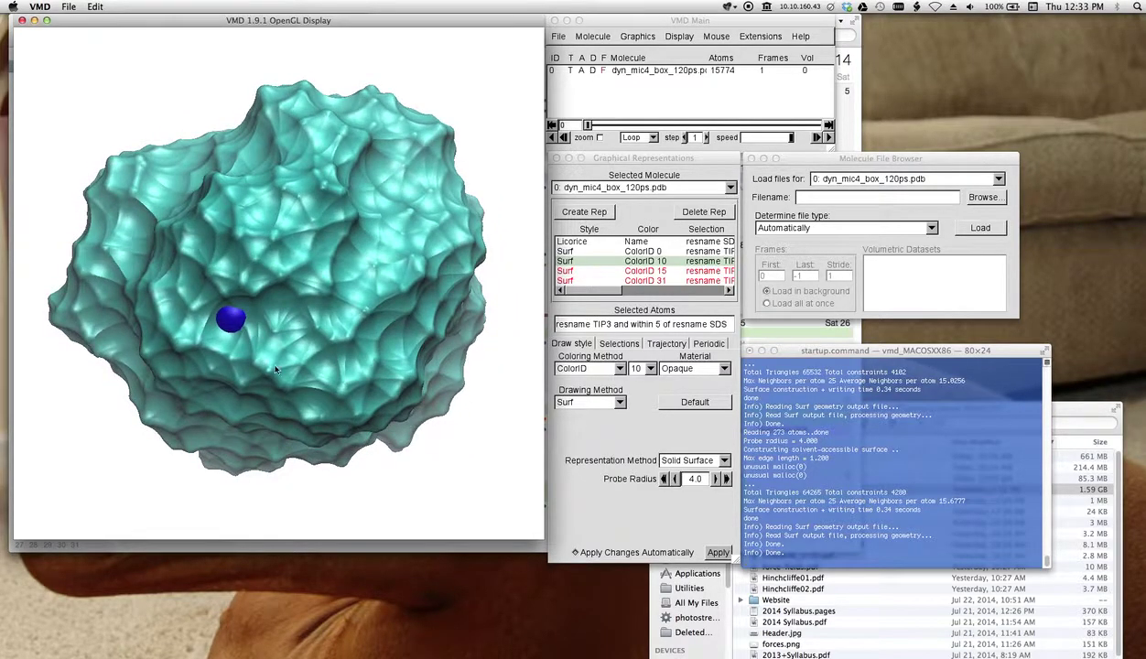
Step: Set the cyan surface's material to Transparent to reveal the blue shell
click(710, 368)
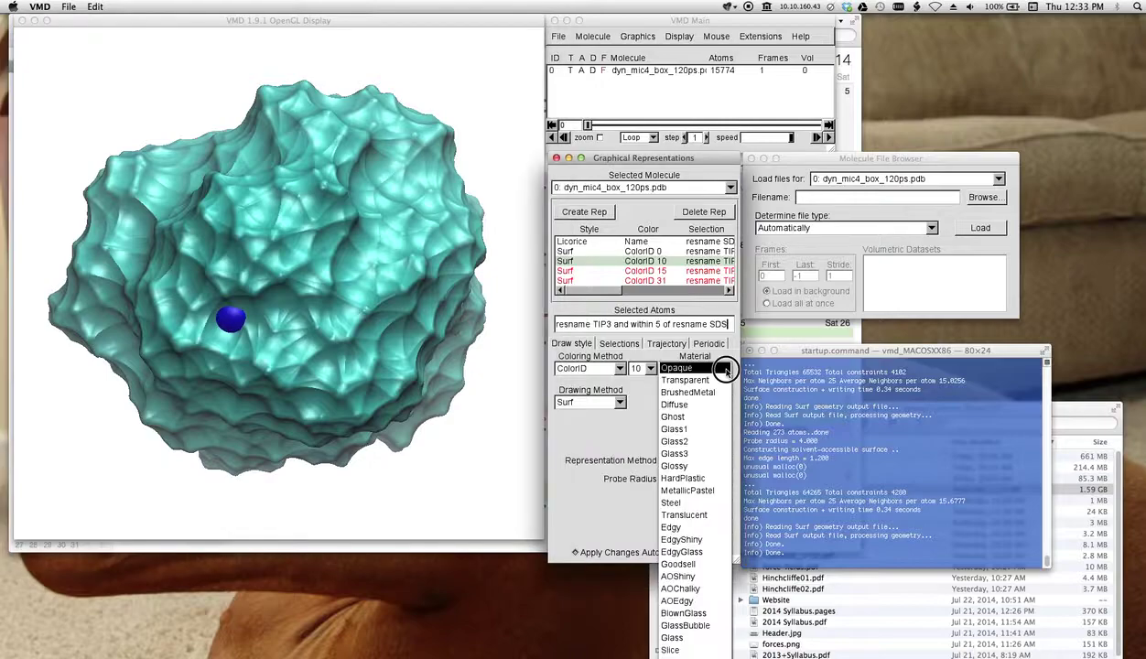
click(689, 378)
drag(478, 423, 474, 413)
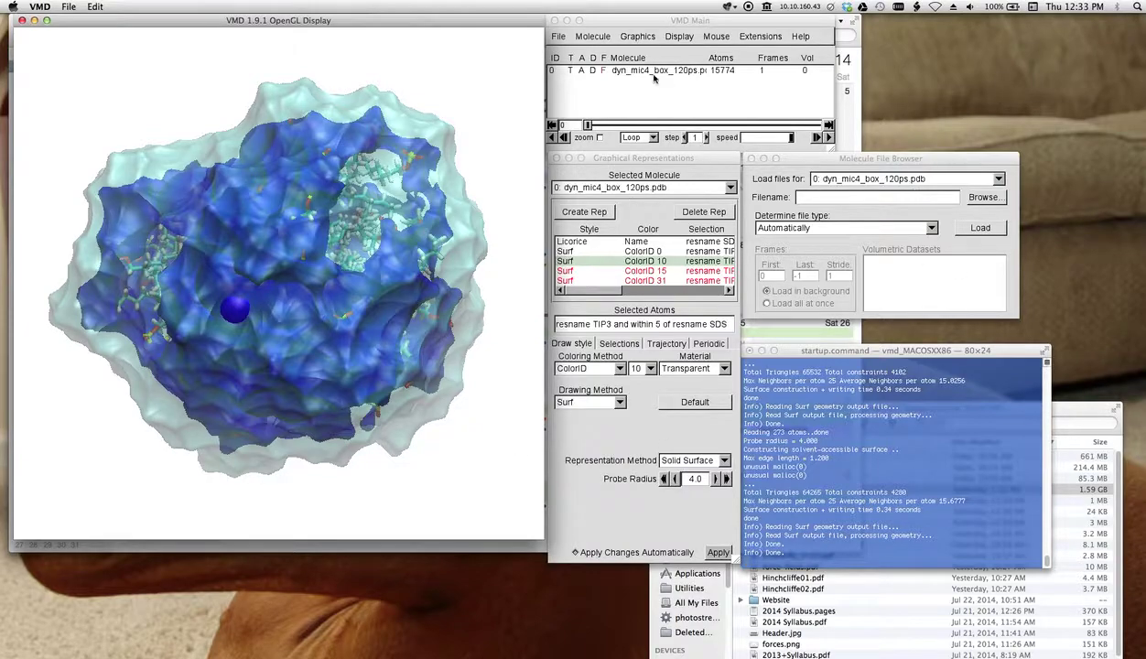
Step: Open File Render Controls with the Tachyon renderer and place the window beside the display
click(557, 35)
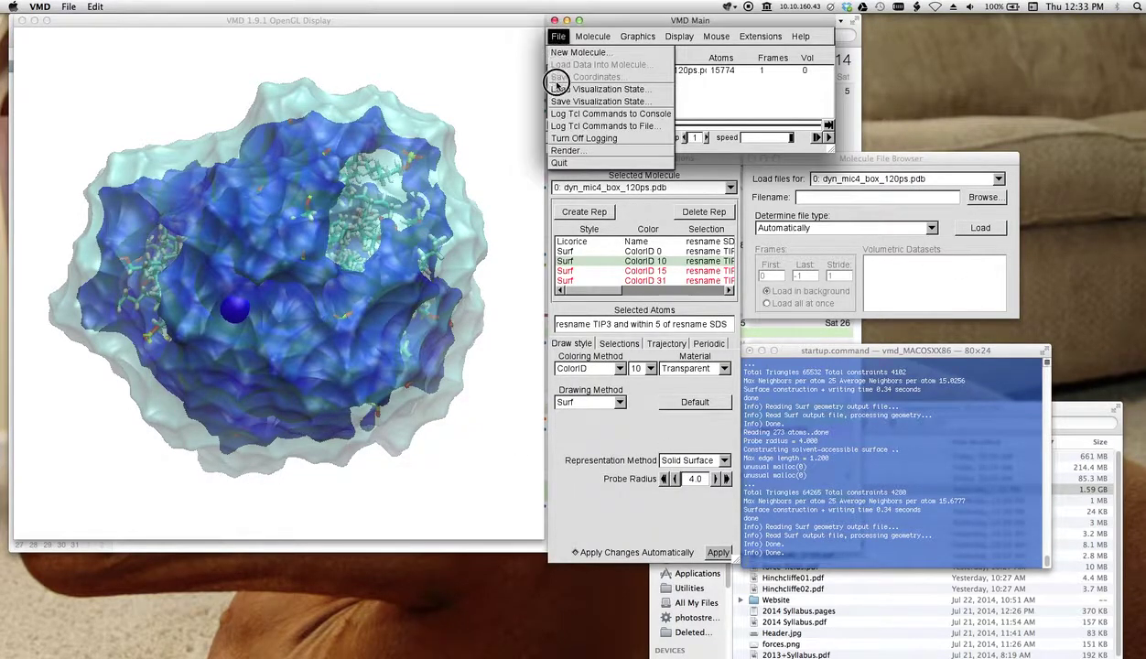
click(562, 149)
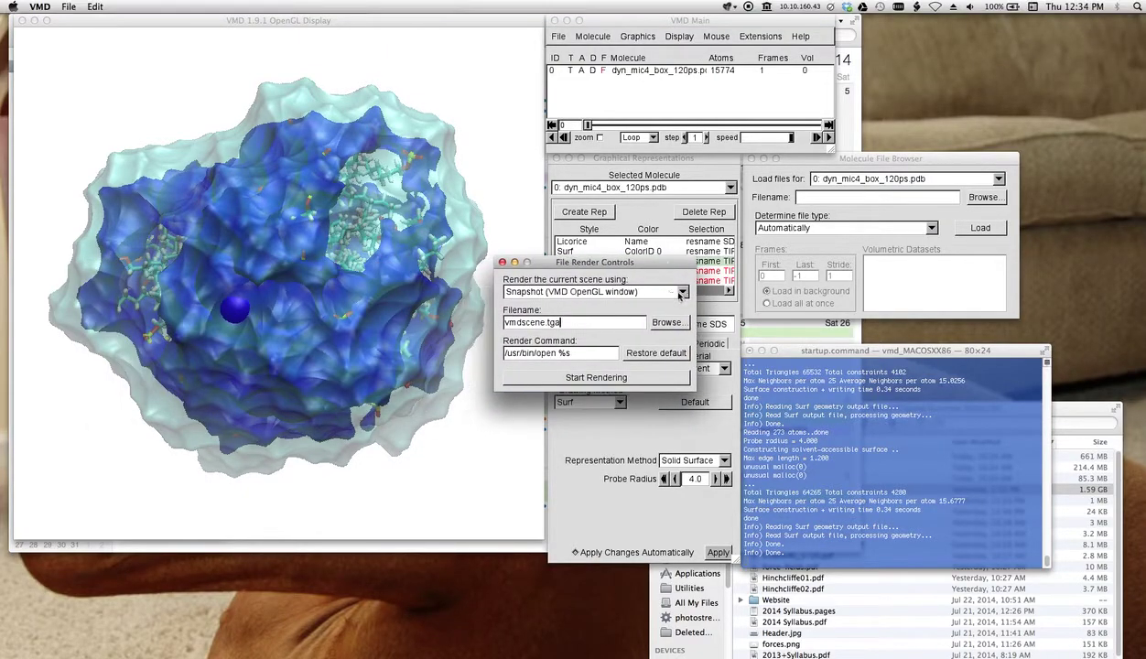
click(687, 290)
click(669, 327)
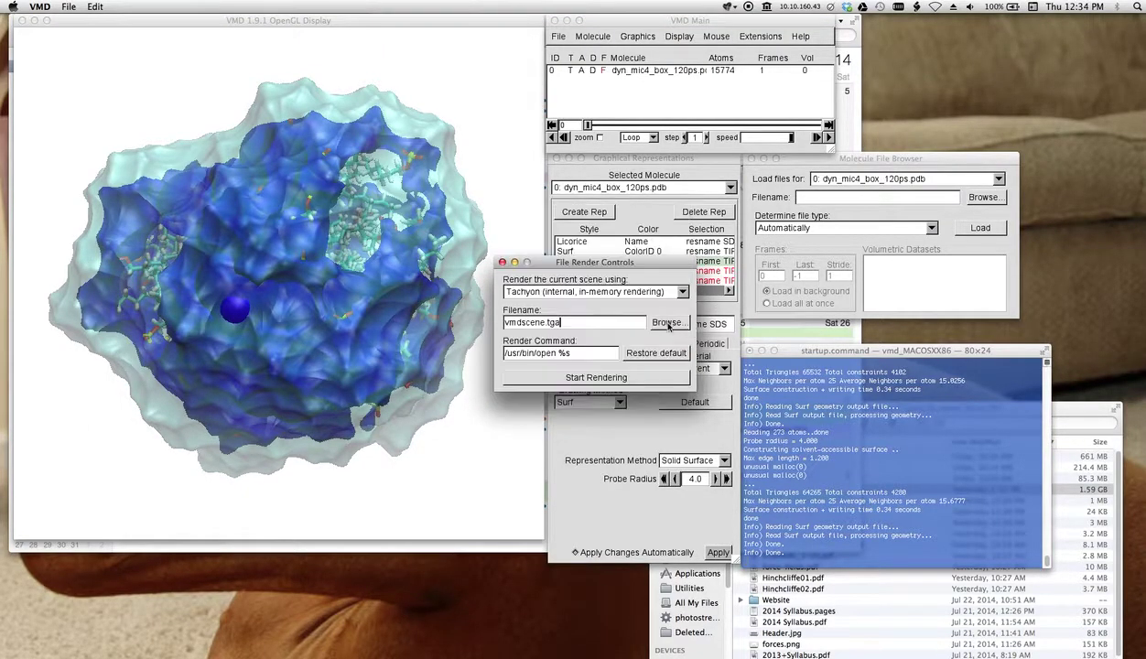
drag(567, 263, 885, 251)
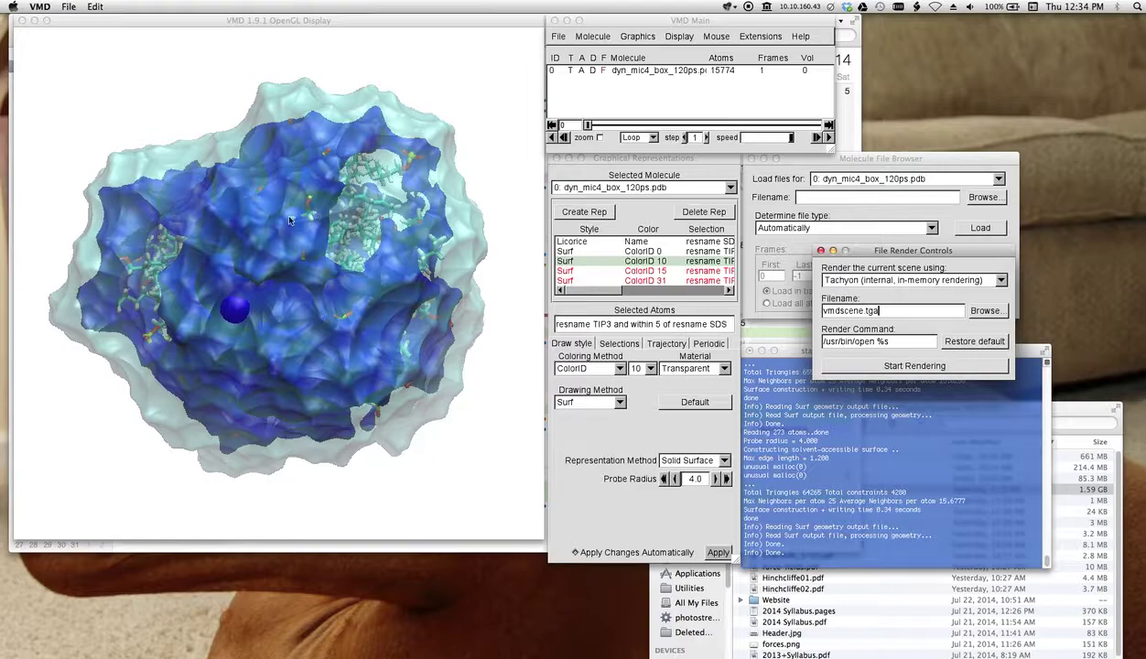
drag(913, 255, 842, 235)
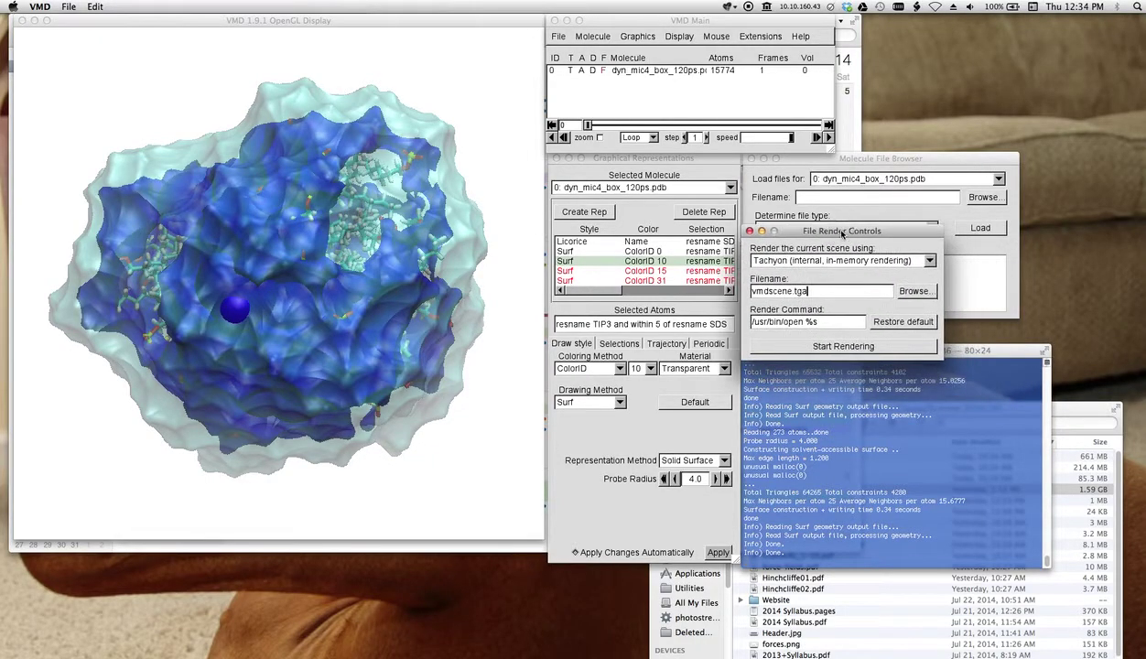
click(908, 295)
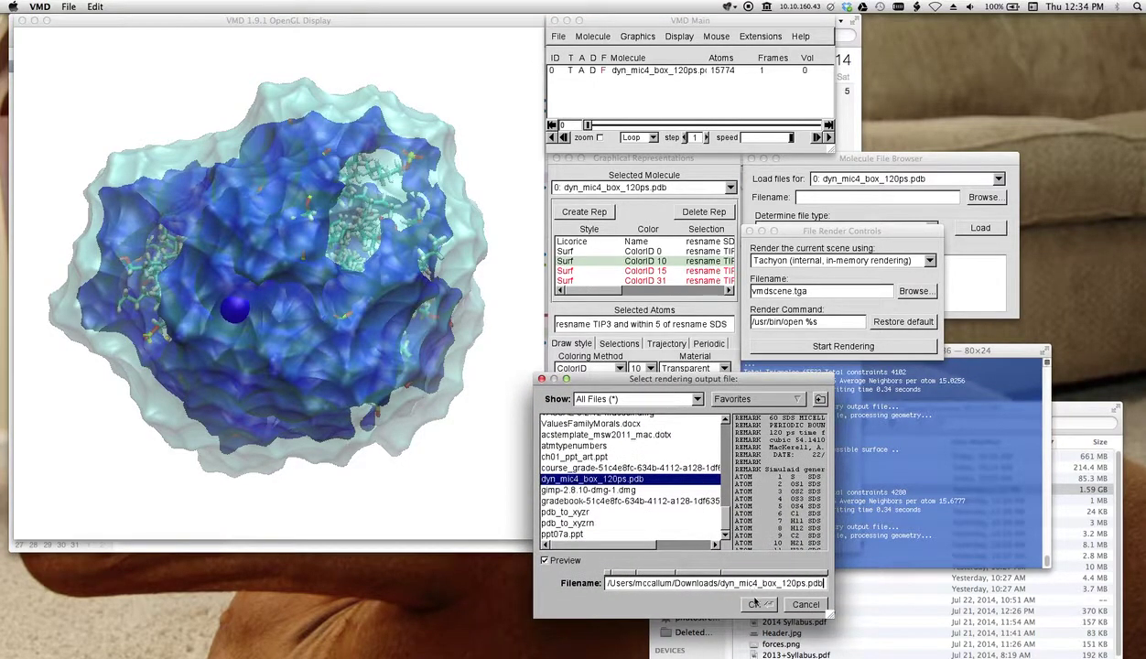
Step: In the output file chooser, go to the home folder and into Documents
click(755, 397)
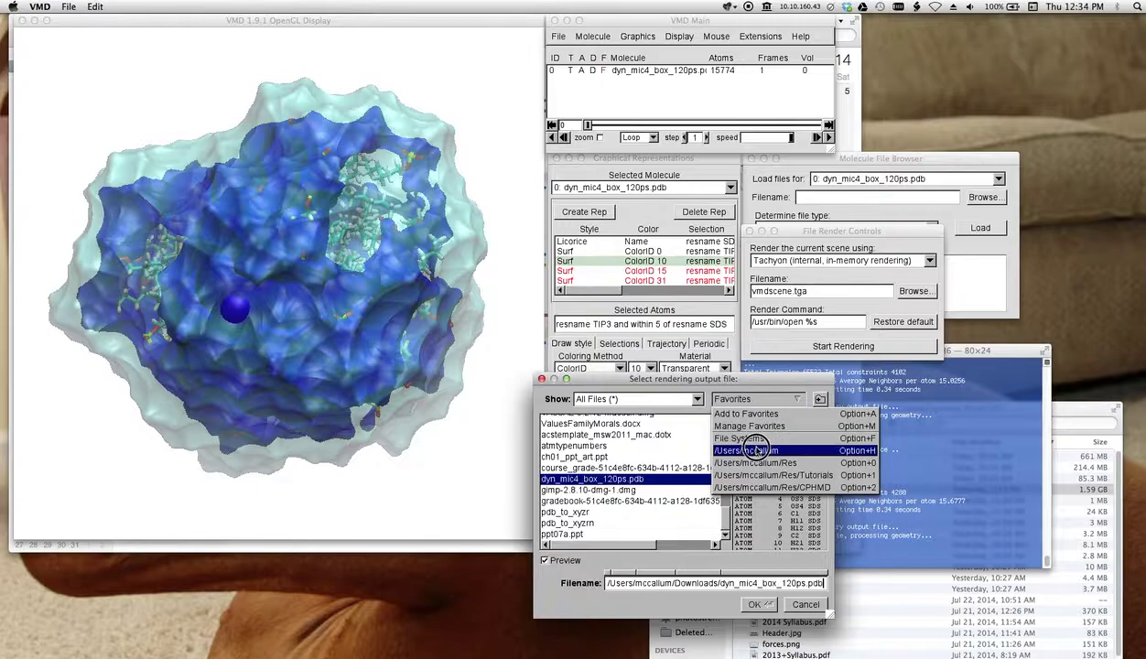
click(746, 450)
scroll(600, 495, down, 10)
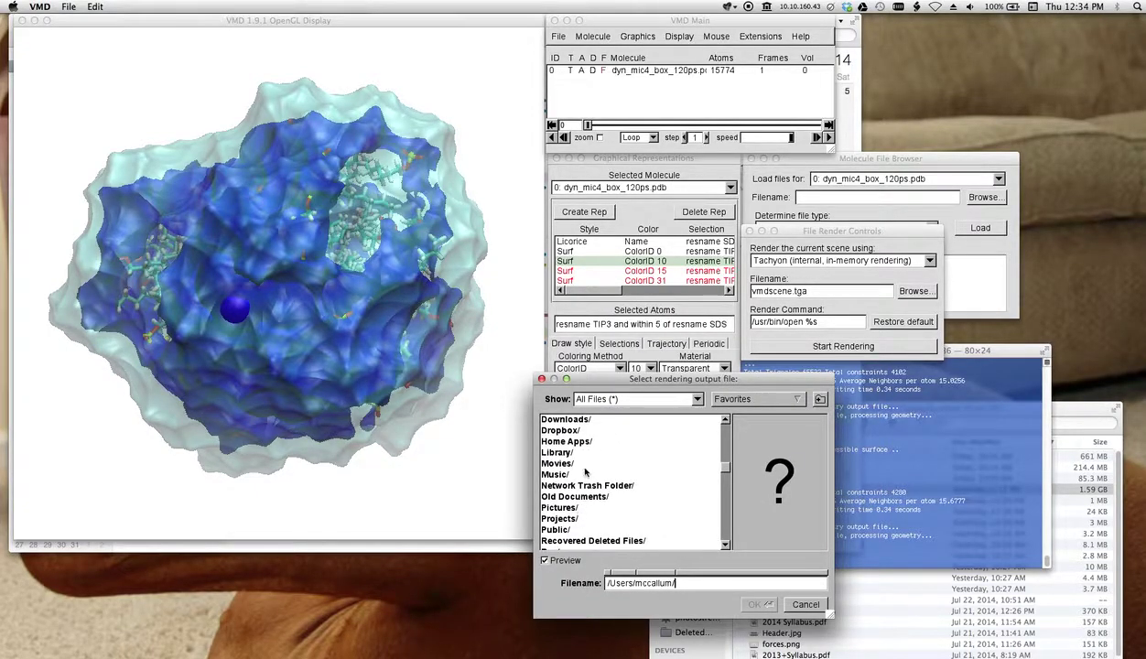
scroll(565, 428, up, 1)
double_click(553, 419)
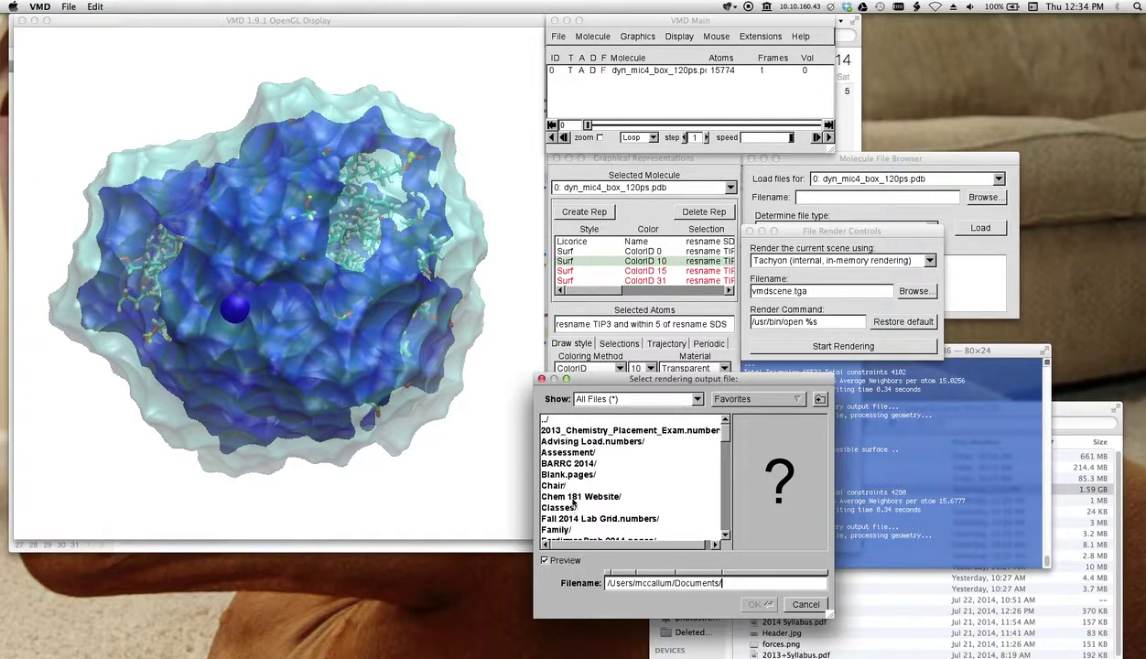
scroll(570, 508, down, 10)
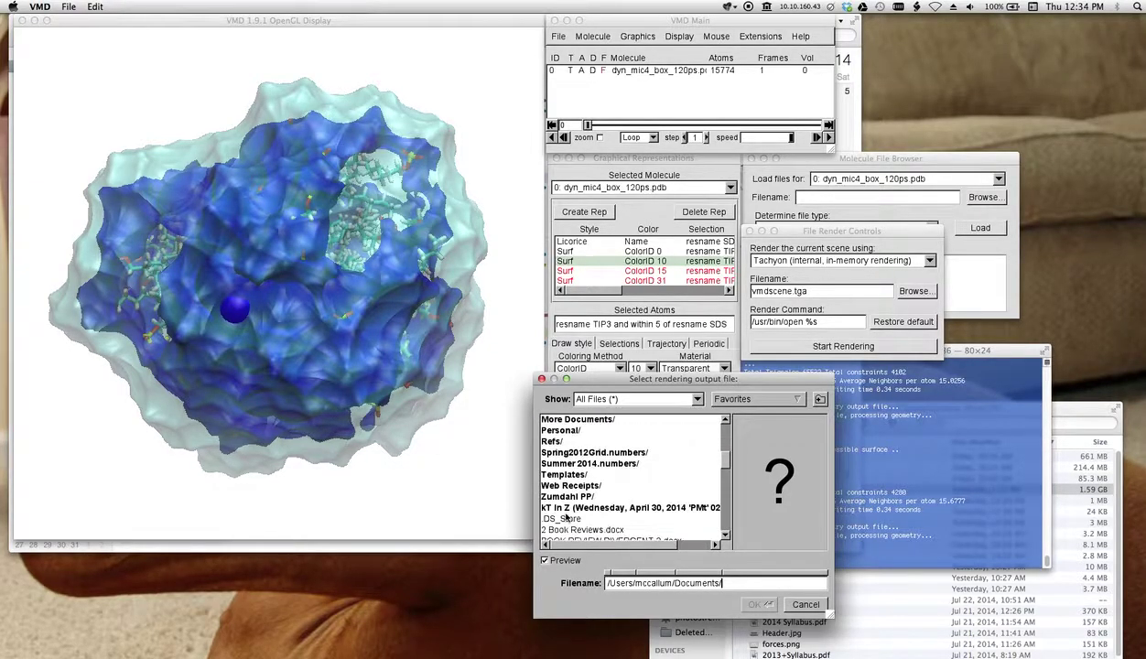
double_click(566, 462)
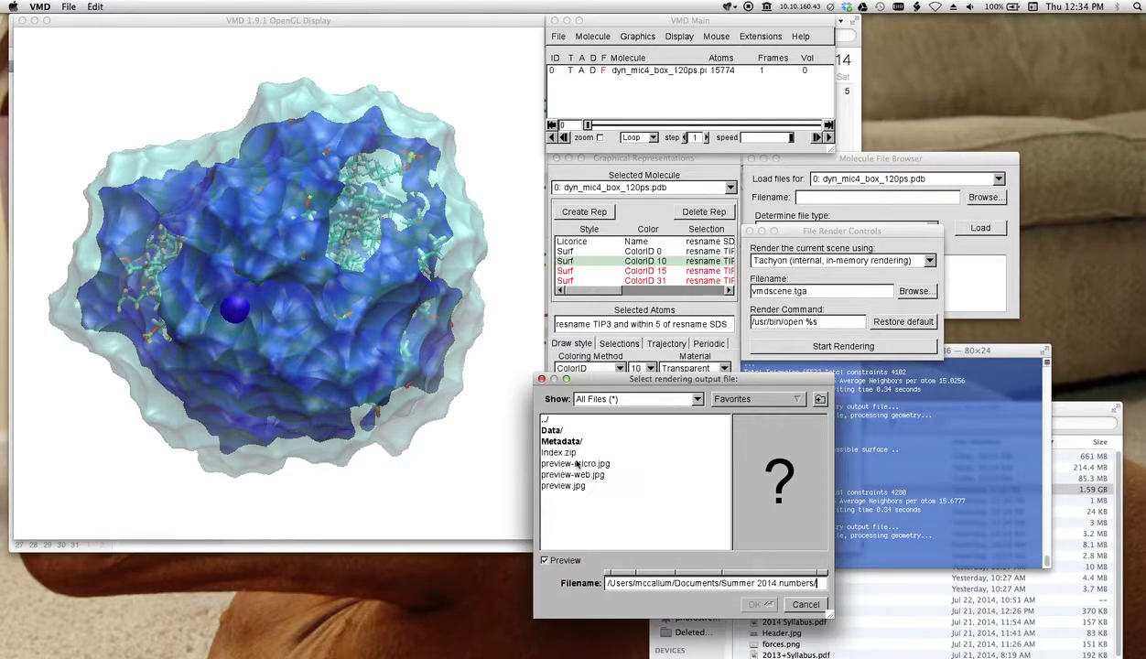
click(550, 420)
double_click(550, 420)
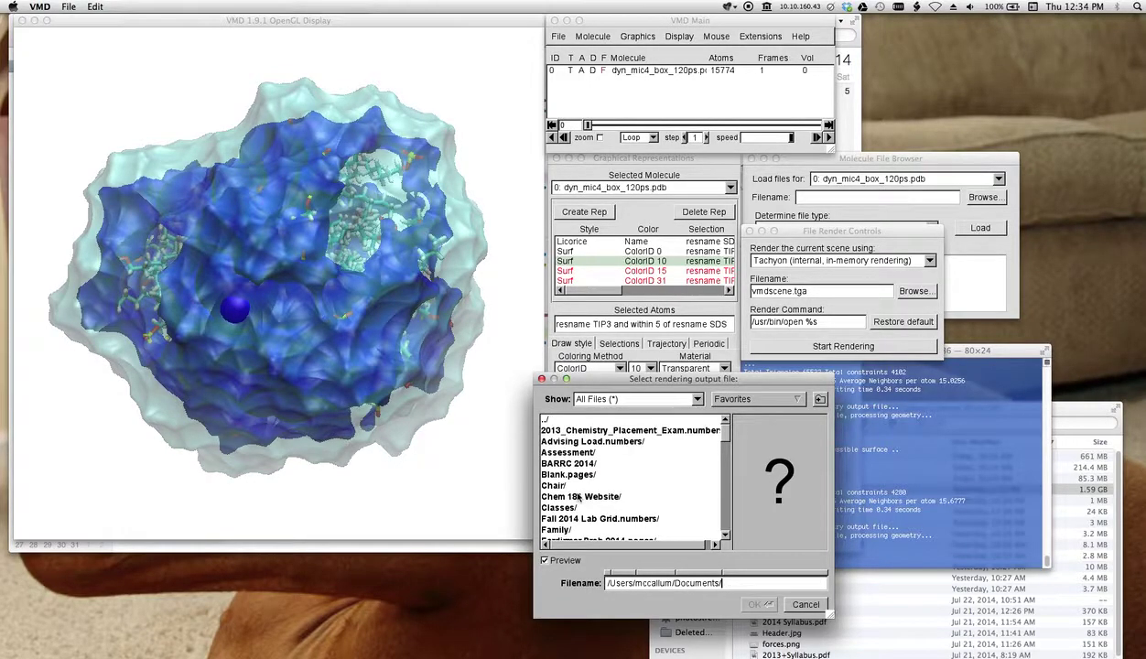
Step: Open Classes > Summer 2014 > 181 and set the output name to Proveradius5.tga
double_click(568, 507)
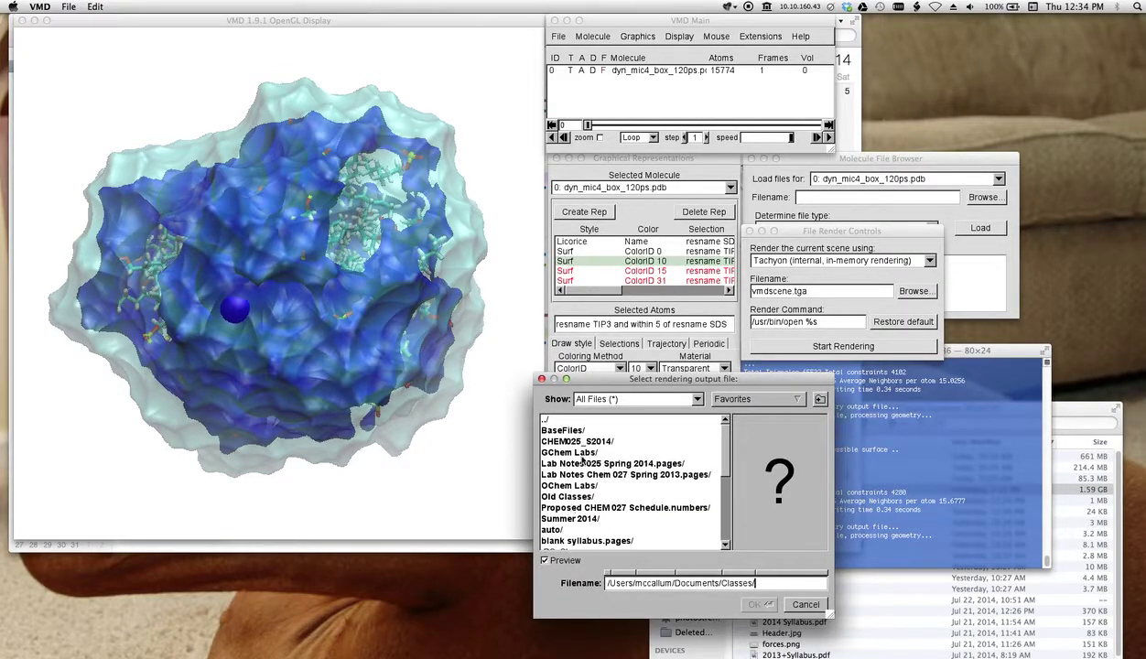
double_click(560, 518)
click(566, 432)
double_click(566, 431)
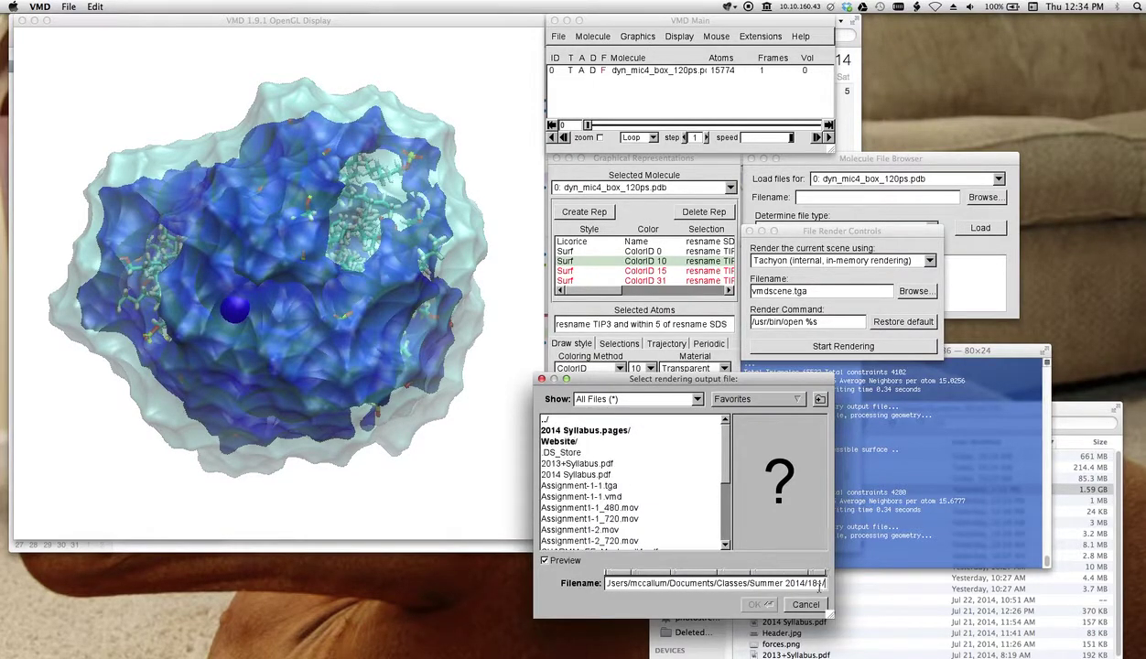
text(P)
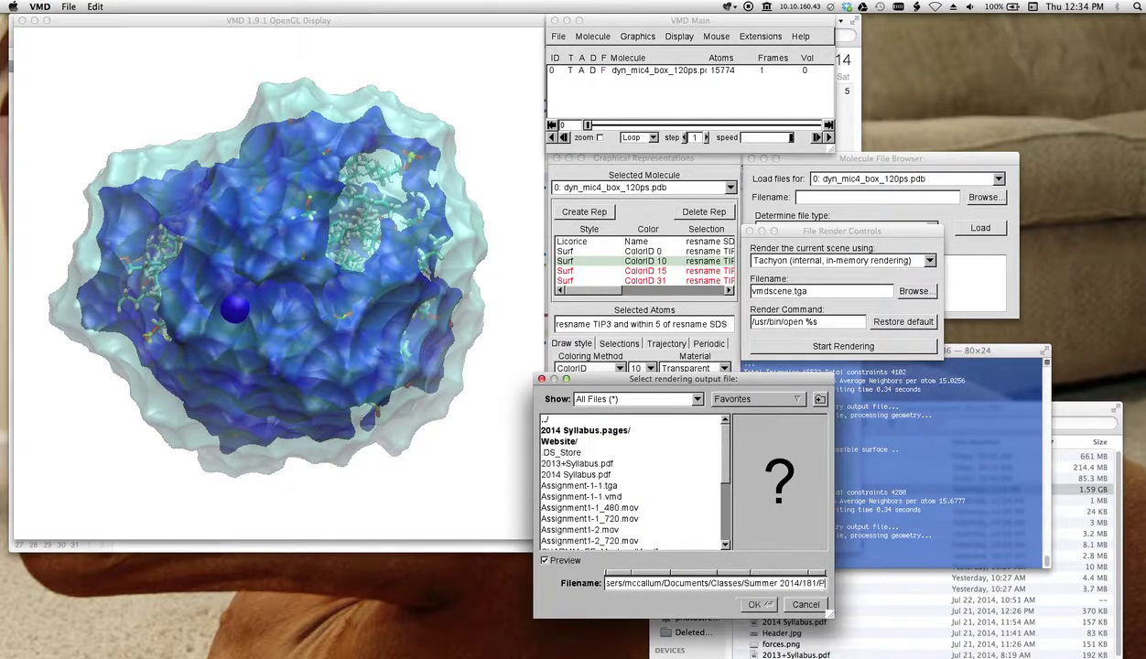
text(rovera)
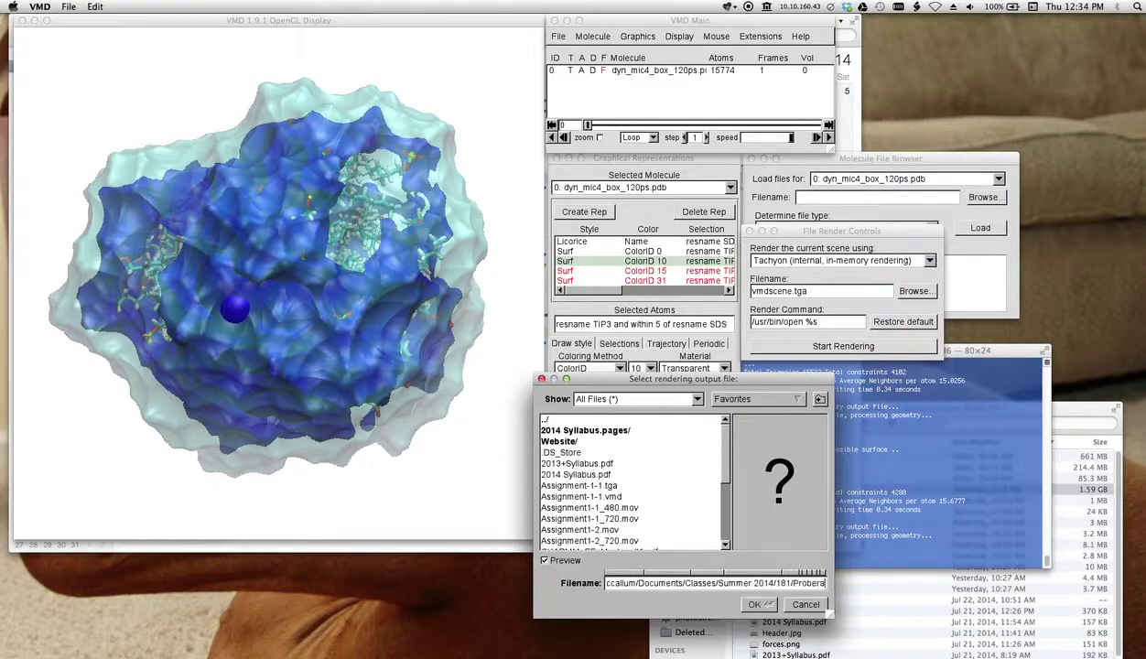
text(dius5.)
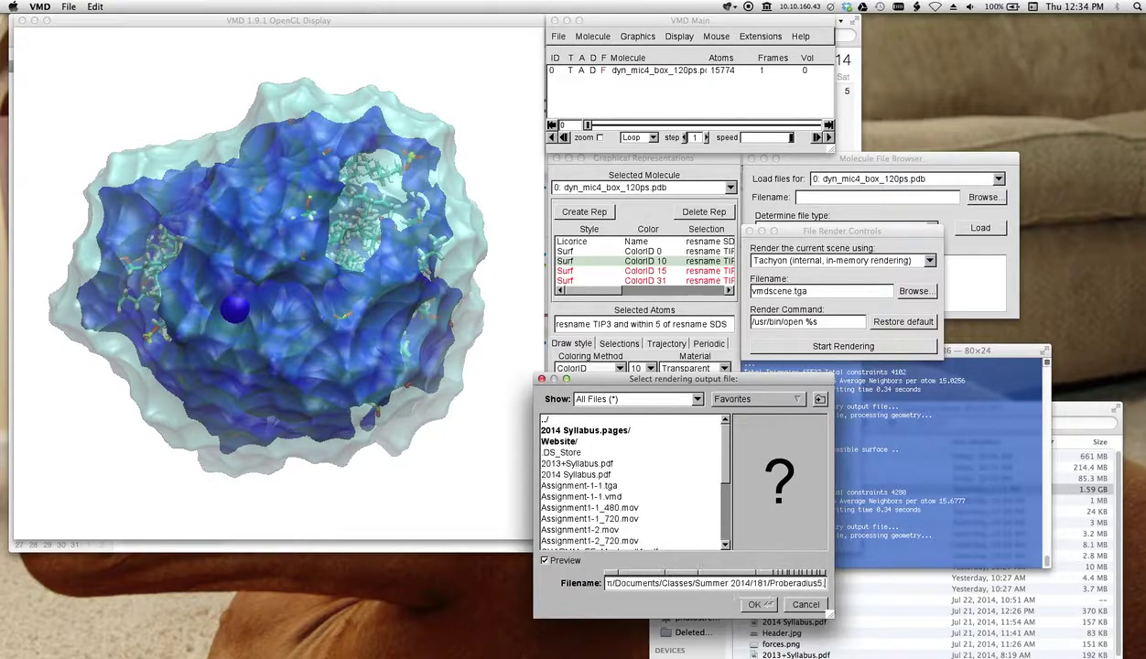
text(tga)
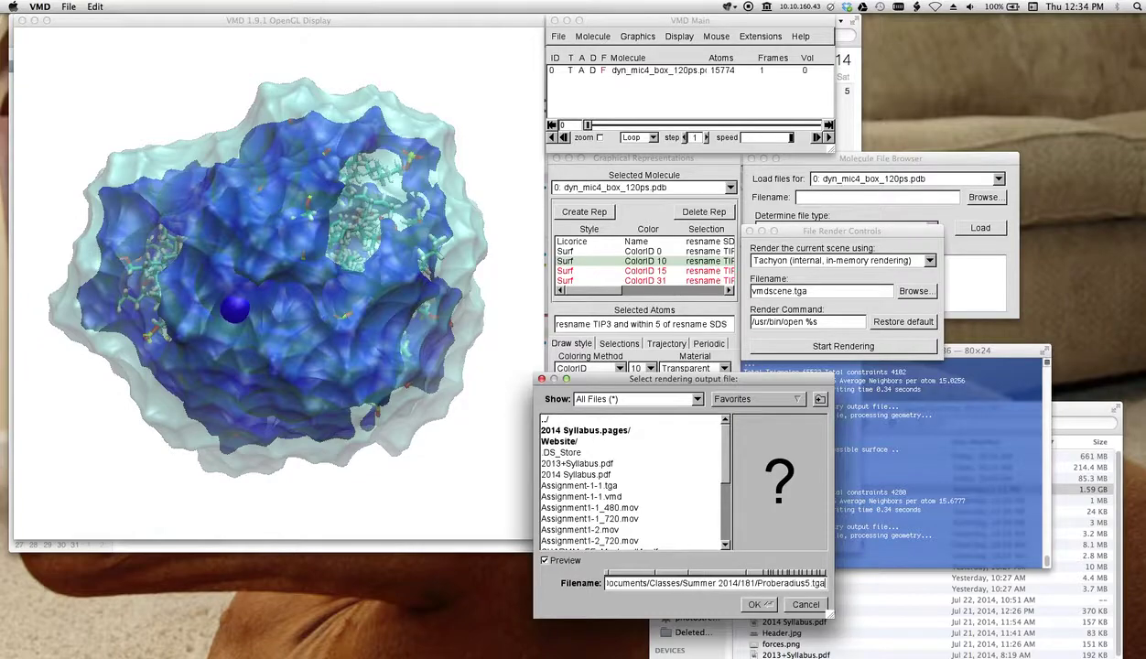
click(756, 605)
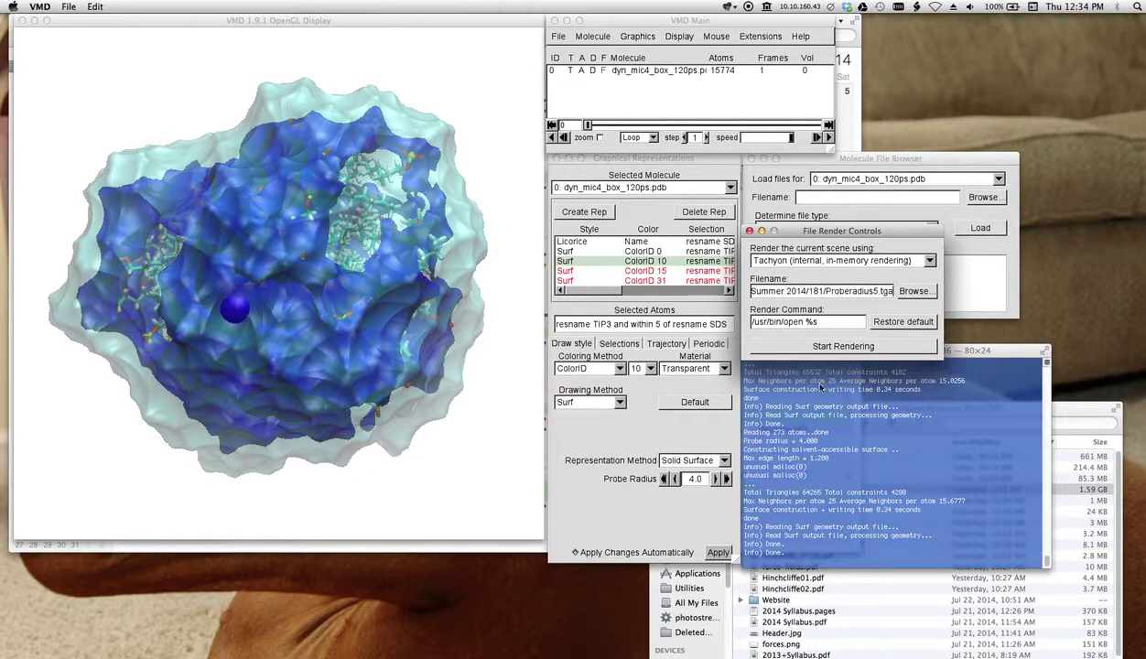
Step: Render the scene with Tachyon, return to the display, and select the ColorID 15 rep
click(840, 347)
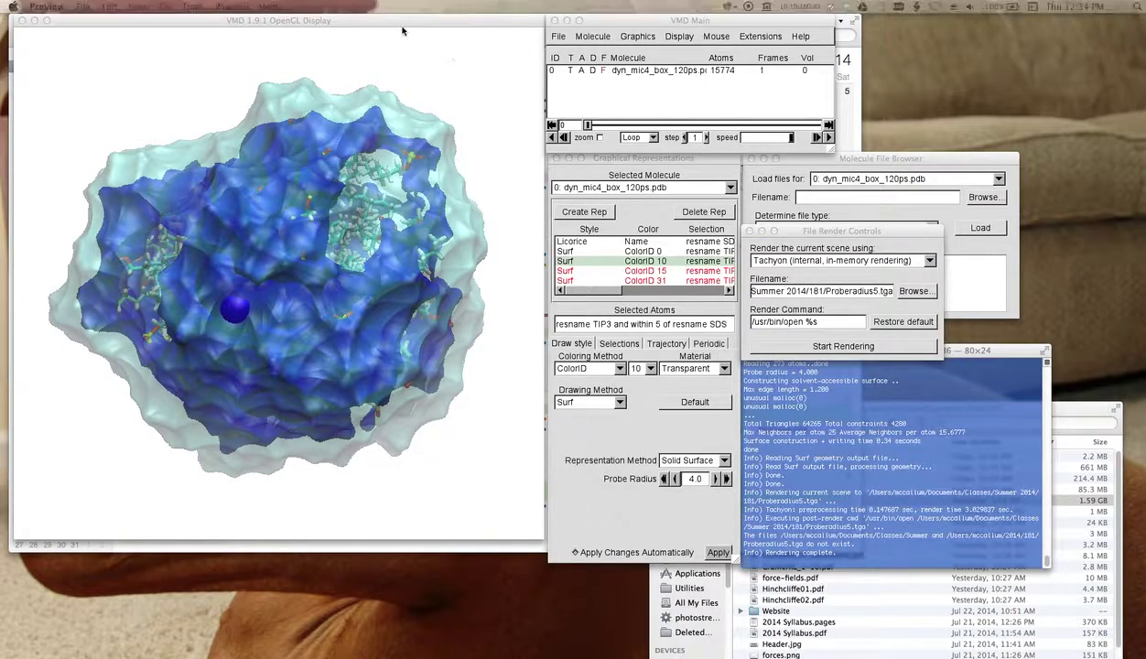
click(394, 30)
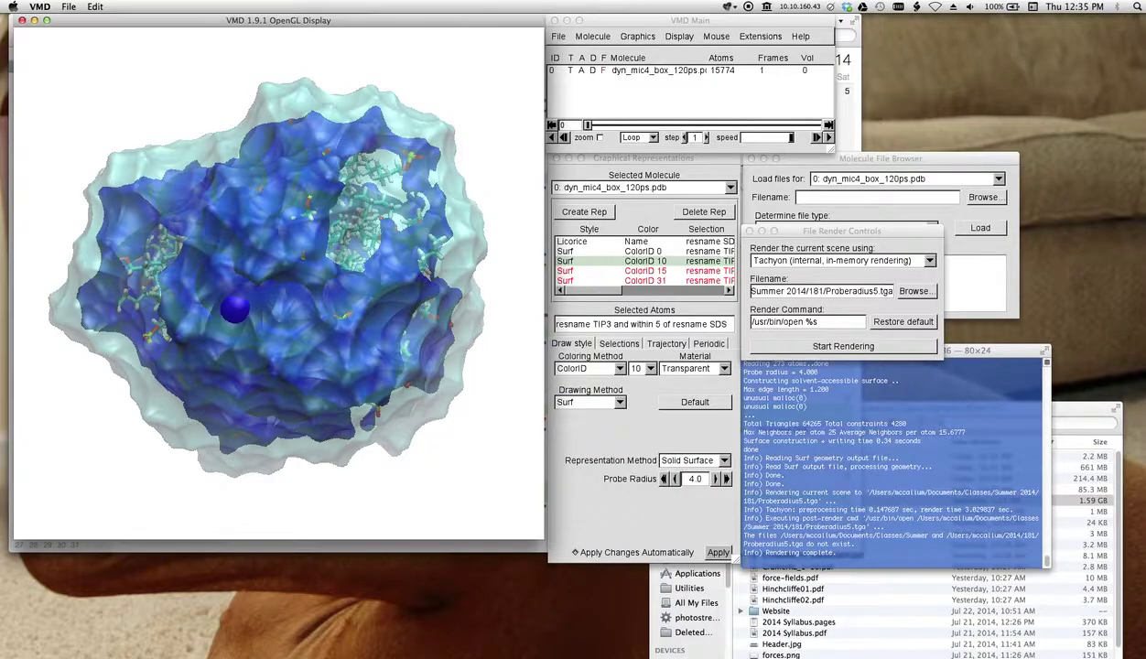
click(642, 271)
Step: Show the 10 Å ColorID 15 surface, read the ColorID 31 rep's selection, and toggle it on and off
double_click(640, 271)
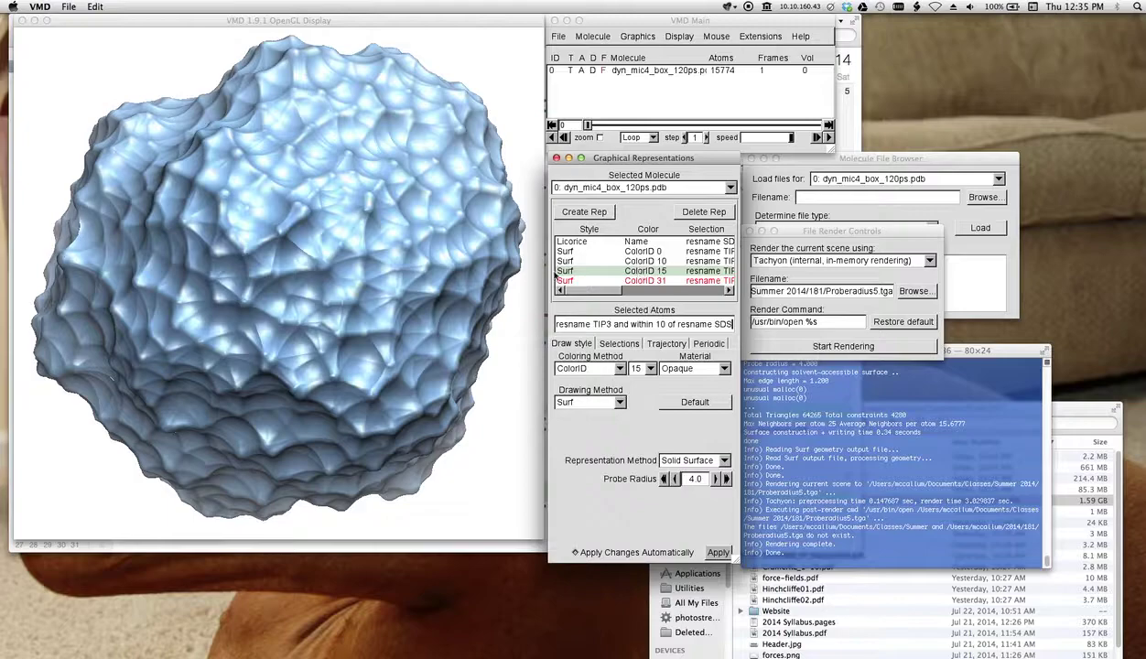
scroll(445, 311, down, 3)
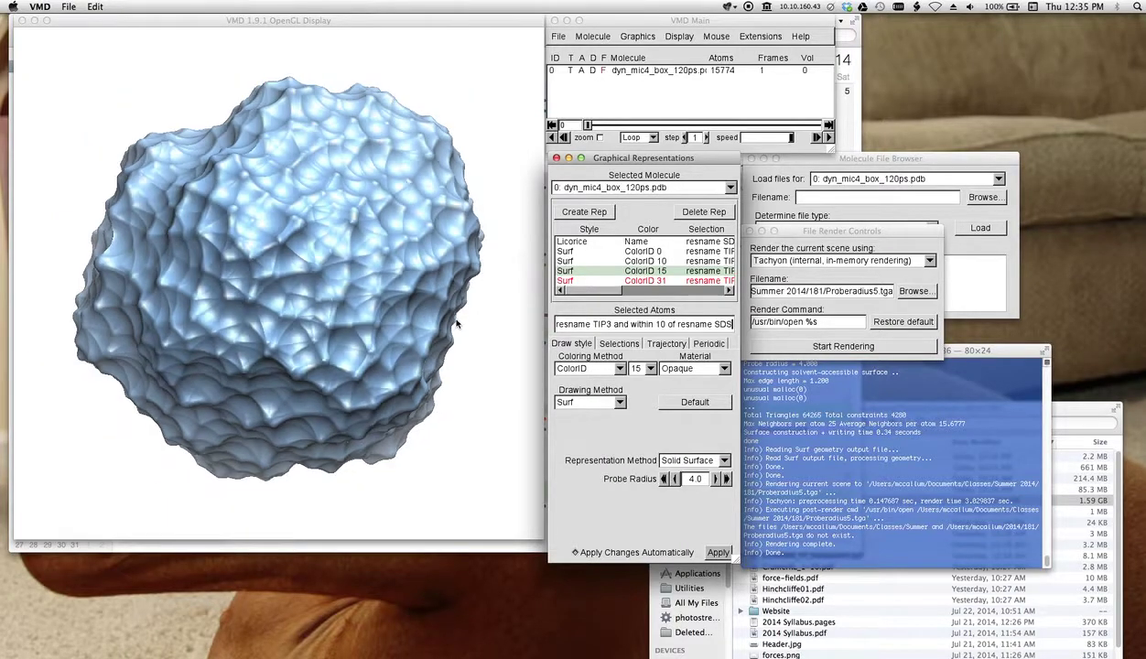
click(621, 282)
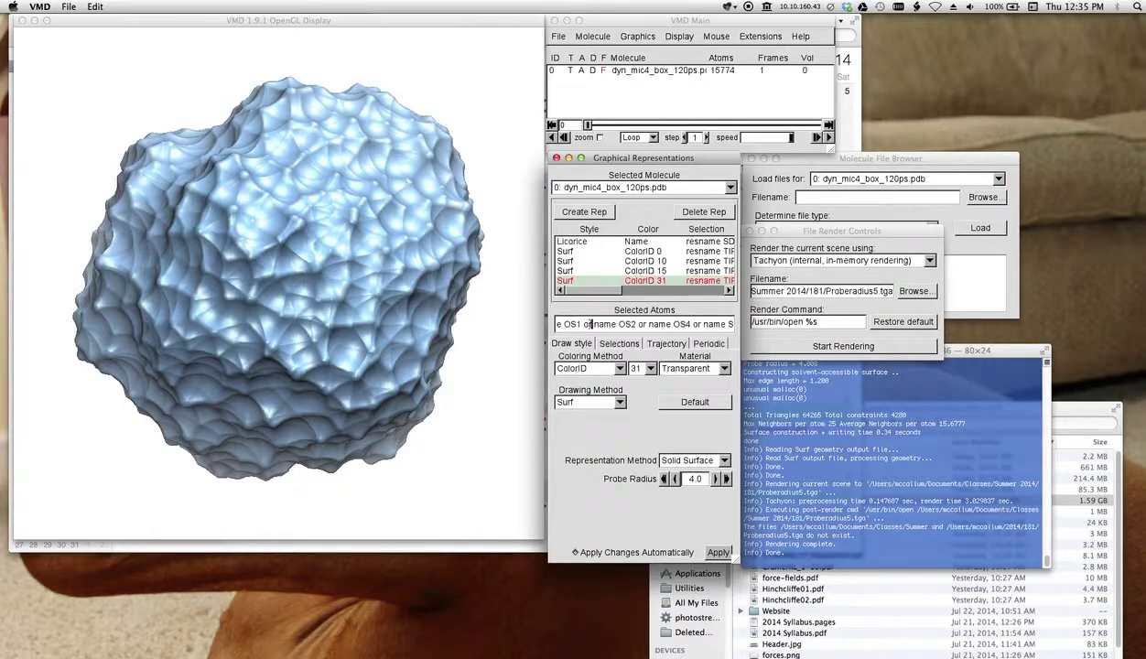
key(Left)
key(Left)
key(Left)
key(Left)
key(Left)
key(Left)
key(Left)
key(Left)
key(Left)
key(Left)
key(Left)
key(Left)
key(Left)
key(Left)
key(Left)
key(Left)
key(Left)
key(Left)
key(Left)
key(Left)
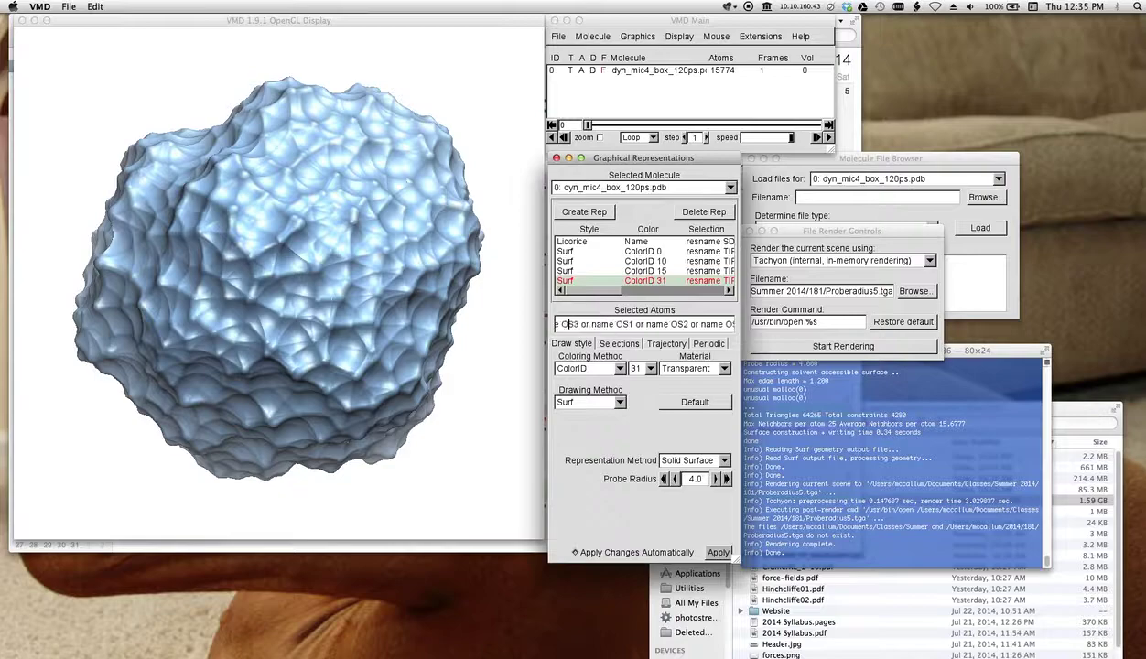
key(Left)
key(Left)
key(Left)
key(Left)
key(Left)
key(Left)
key(Left)
key(Left)
key(Left)
key(Left)
key(Left)
key(Left)
key(Left)
key(Left)
key(Left)
key(Left)
key(Left)
key(Left)
key(Left)
key(Left)
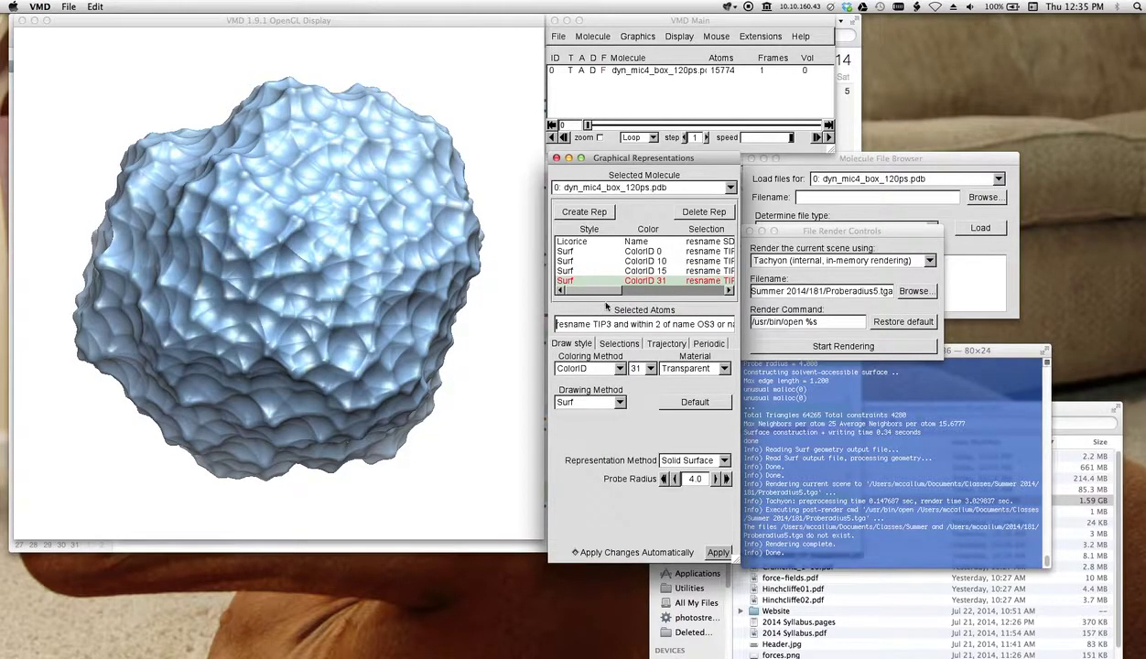
double_click(585, 281)
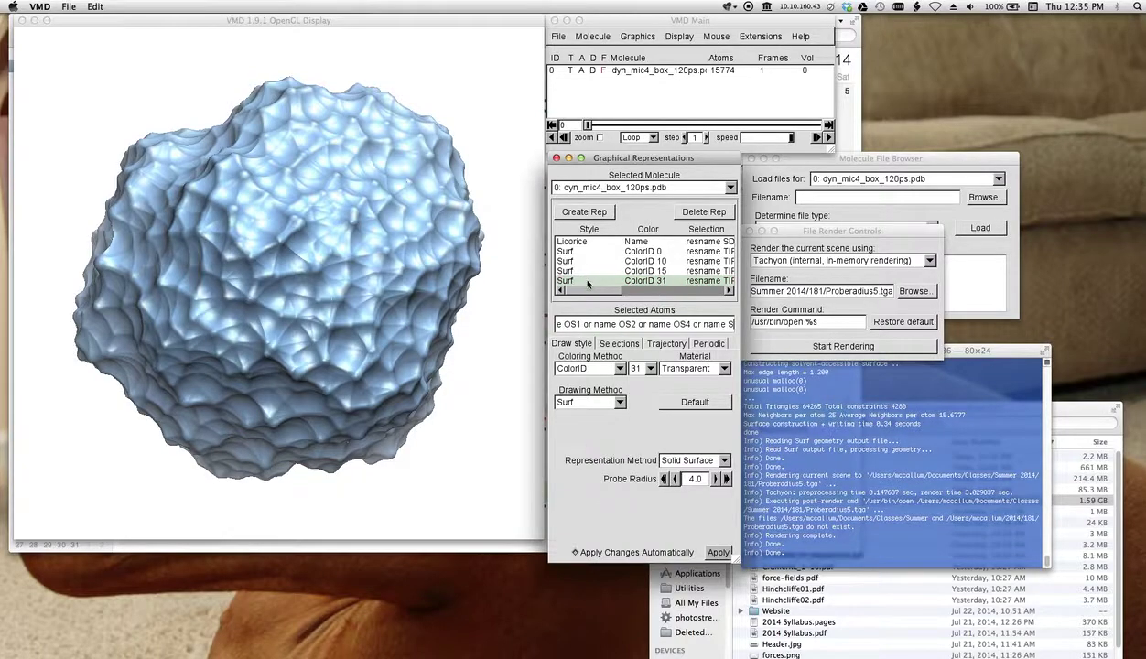
double_click(586, 280)
Step: Hide the ColorID 15 surface and rotate the micelle to show the licorice inside
double_click(586, 271)
double_click(580, 261)
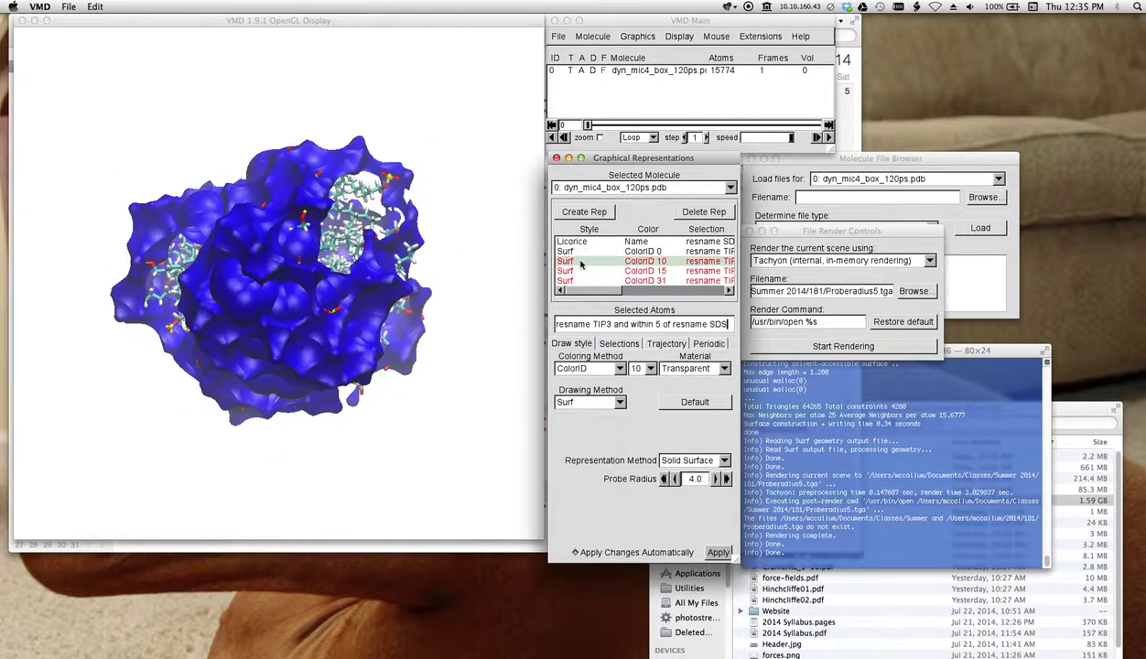
click(448, 300)
drag(455, 302, 278, 396)
drag(451, 358, 503, 392)
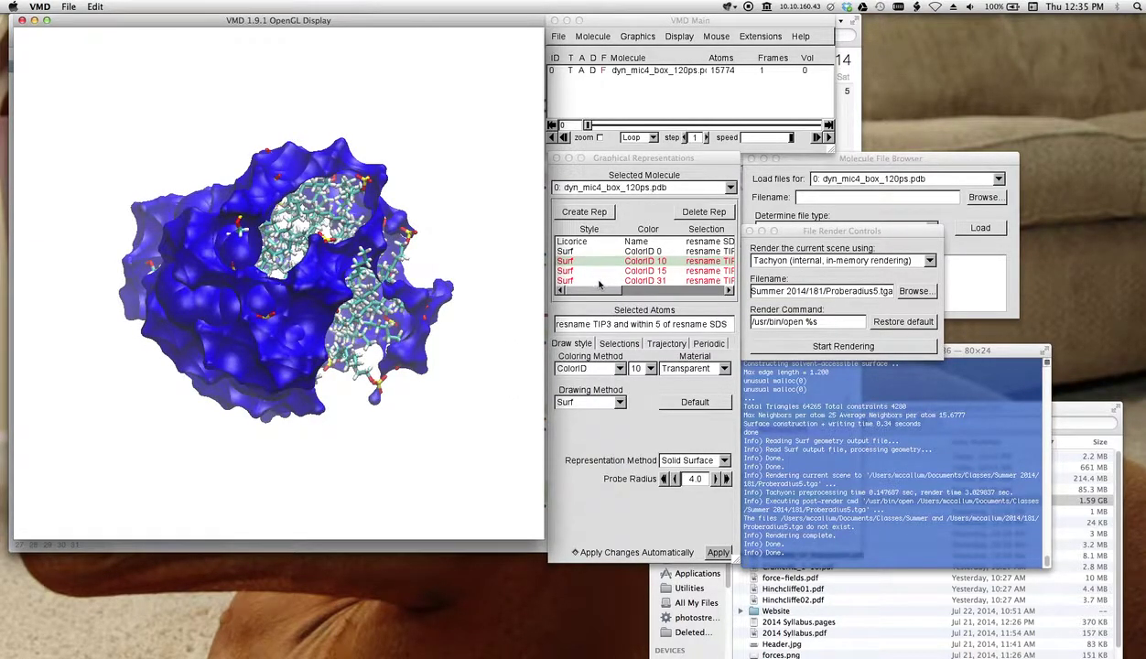
Step: Add 'or name OS2 or name OS4 or name S' after OS1 in the ColorID 31 surface's selection
click(645, 279)
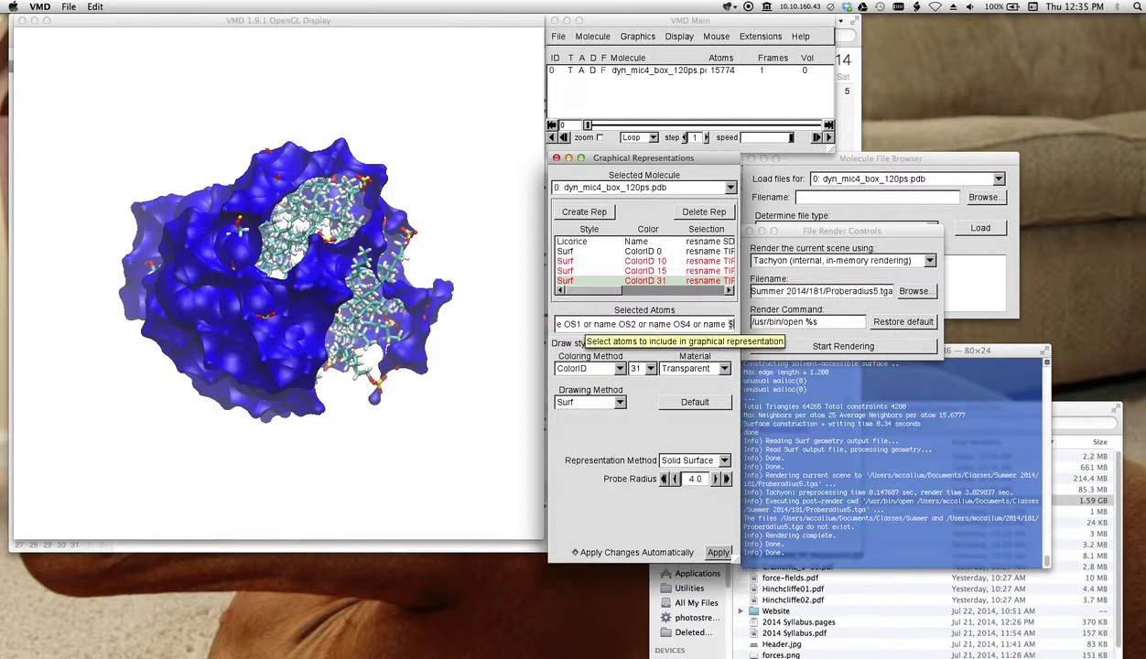
click(568, 325)
key(Left)
key(Left)
key(Left)
key(Left)
key(Left)
key(Left)
key(Left)
key(Left)
key(Left)
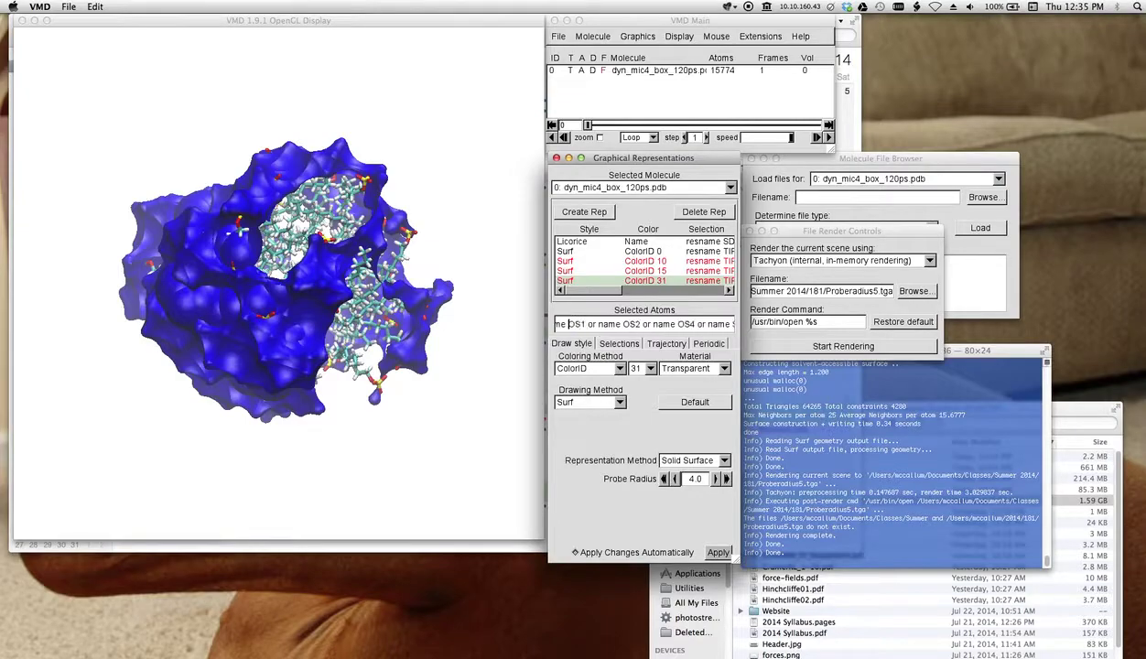
key(Left)
key(Left)
key(Left)
key(Left)
key(Left)
key(Left)
key(Left)
key(Left)
key(Left)
key(Left)
key(Left)
key(Left)
key(Left)
key(Left)
key(Left)
key(Left)
key(Left)
key(Left)
key(Left)
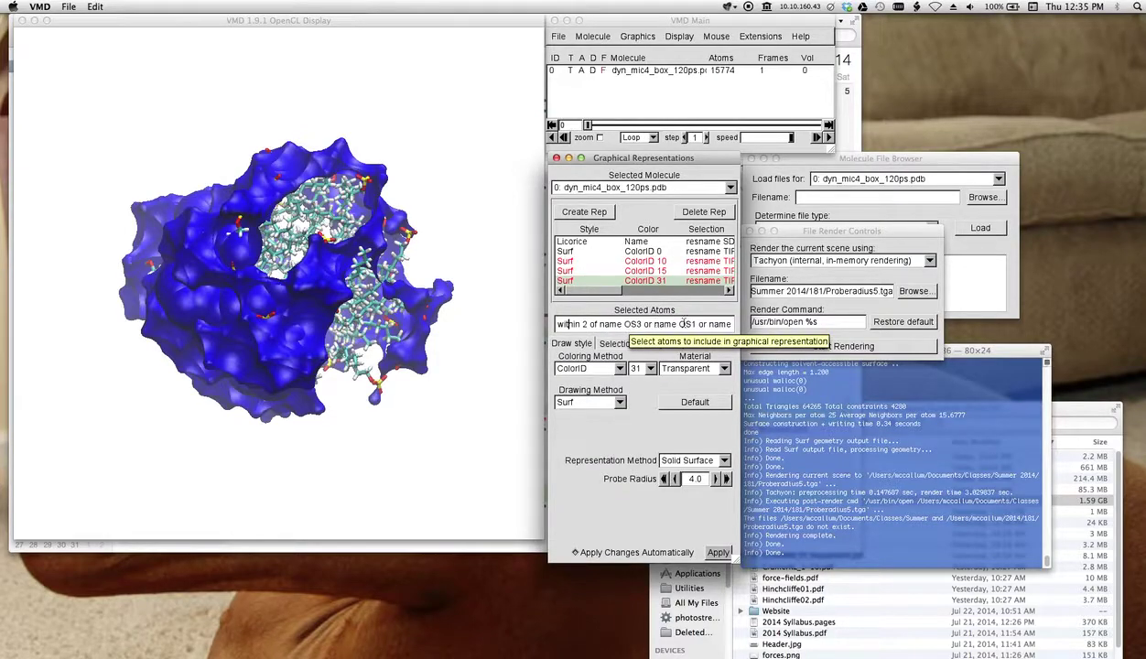
click(699, 323)
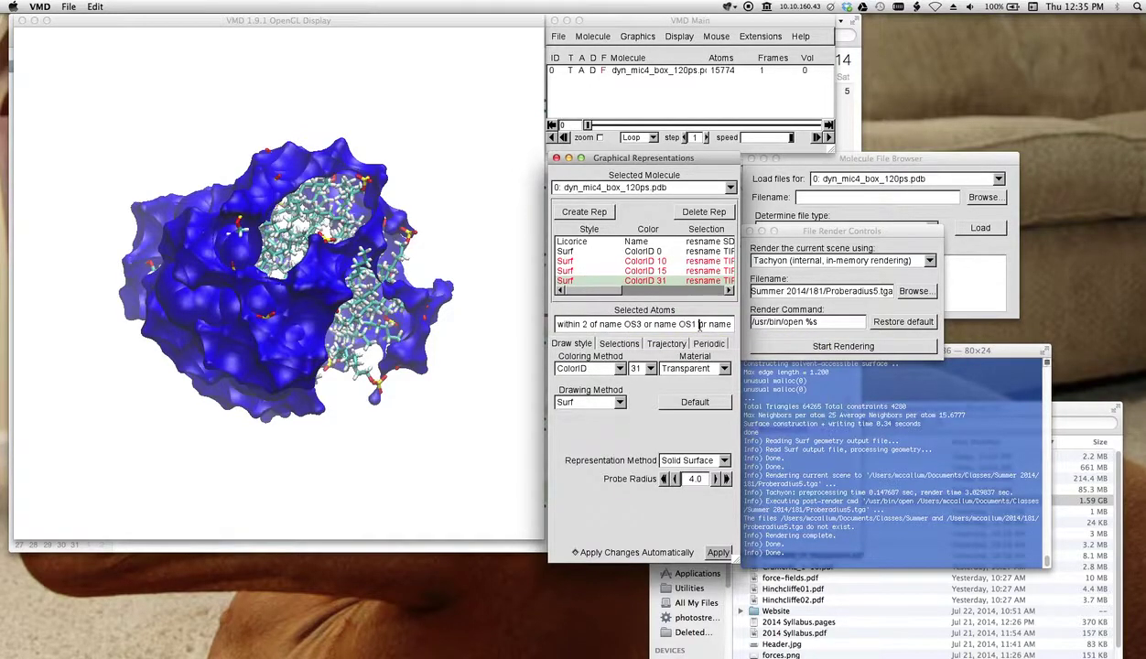
text(or name OS2 or)
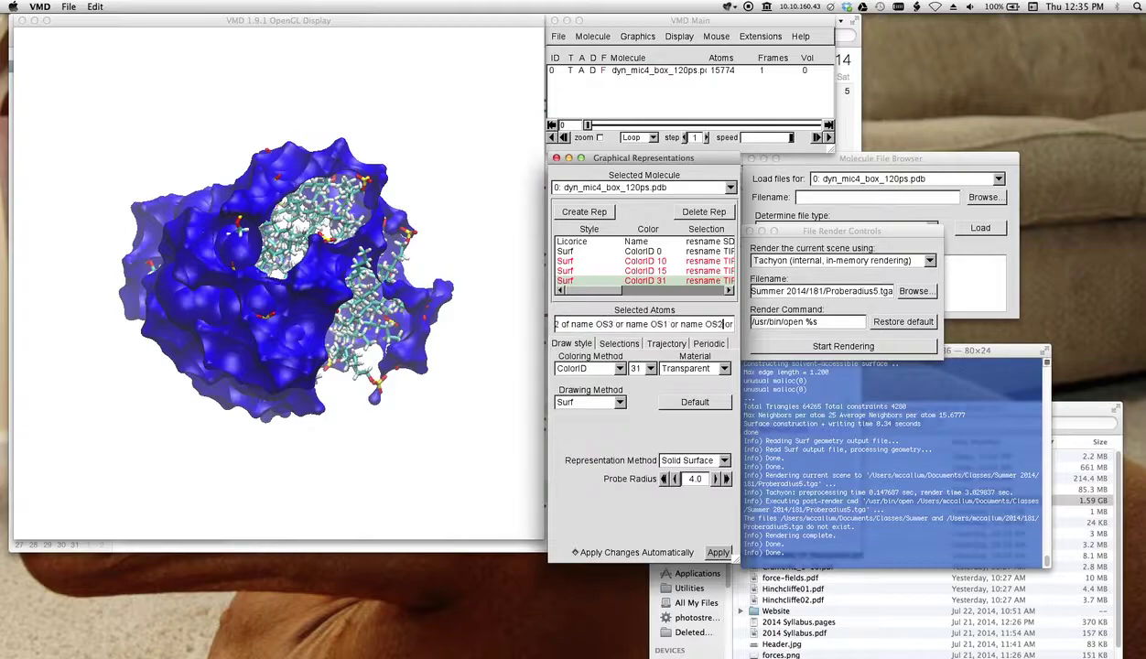
text( name OS4 o)
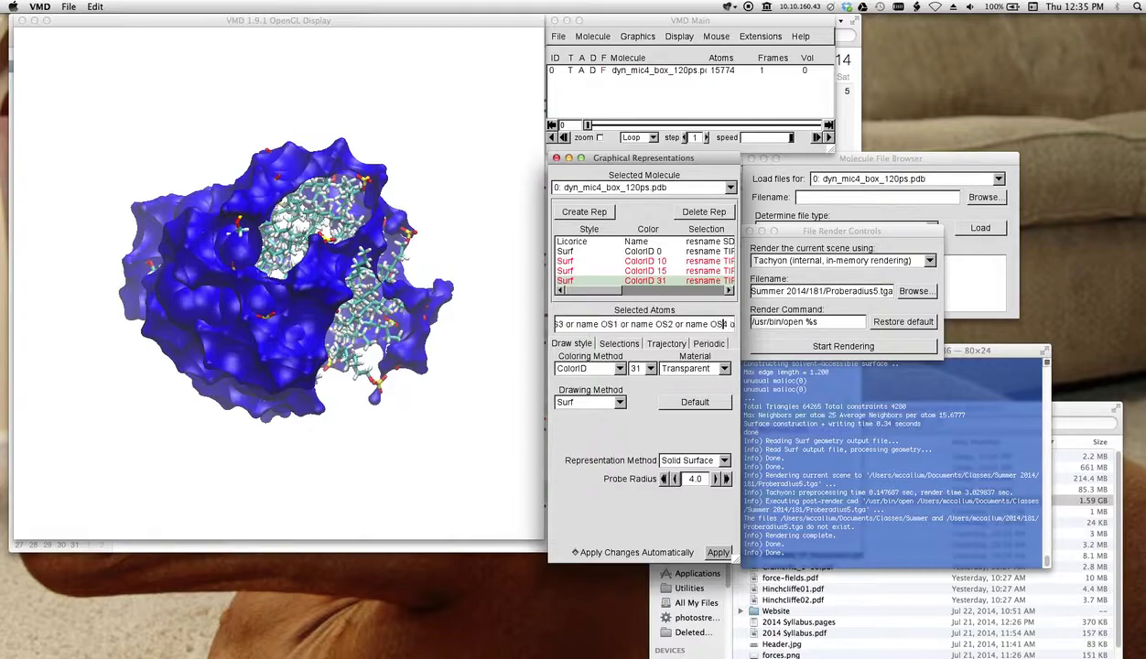
text(r name S)
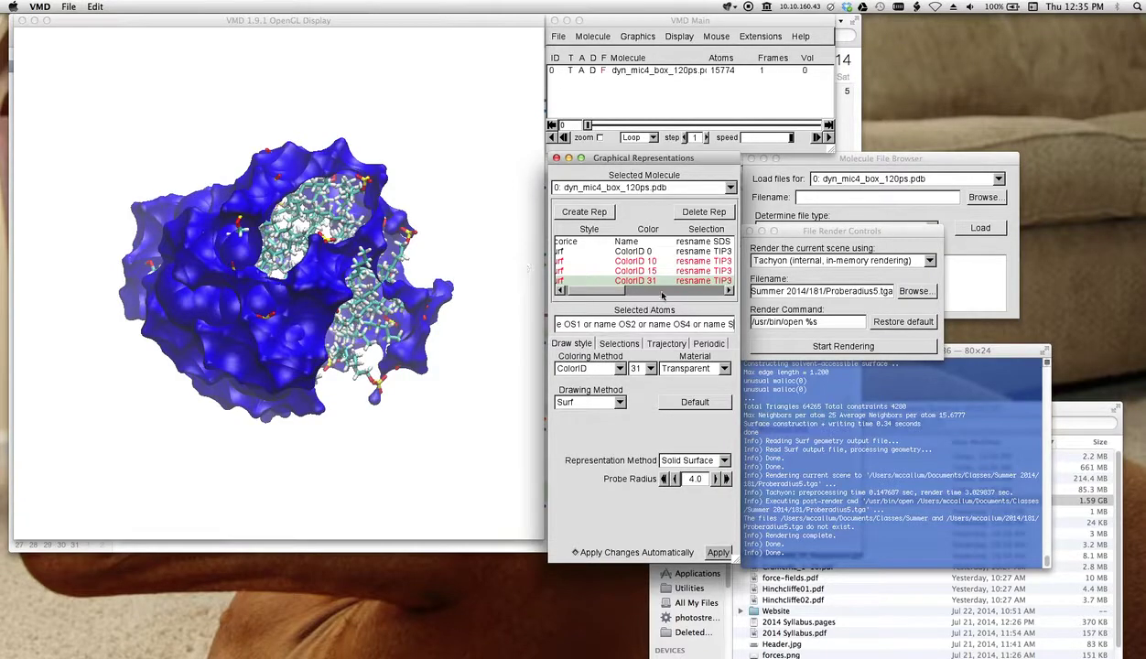
Step: Set the ColorID 31 surface's material to Opaque and rotate the micelle to inspect it
scroll(632, 286, left, 2)
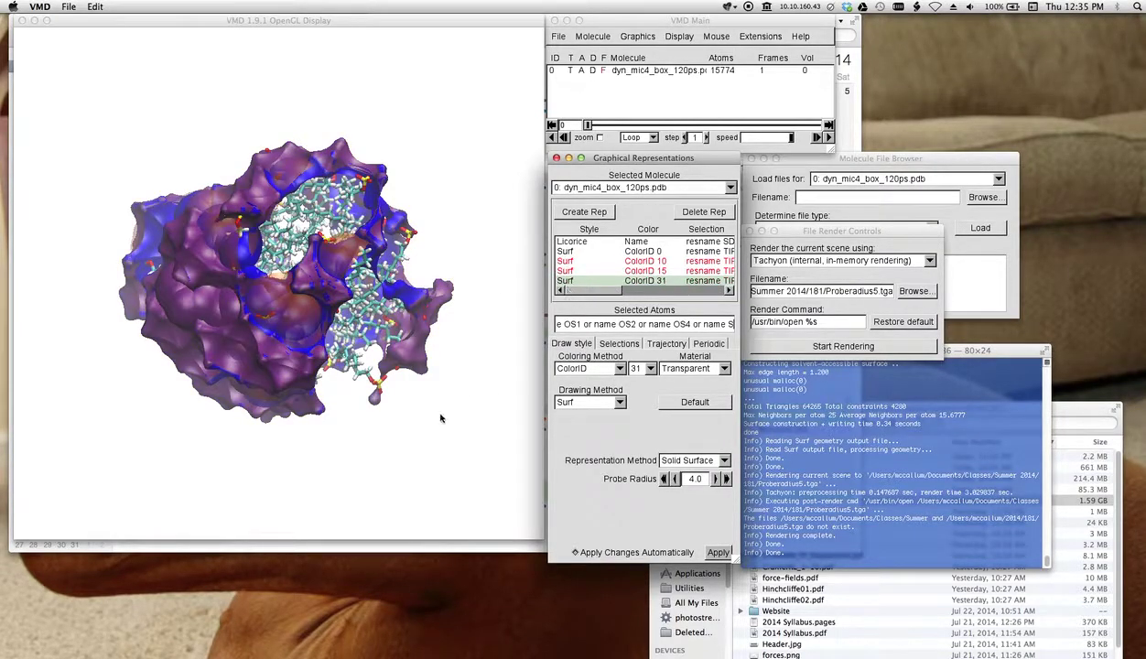
click(618, 252)
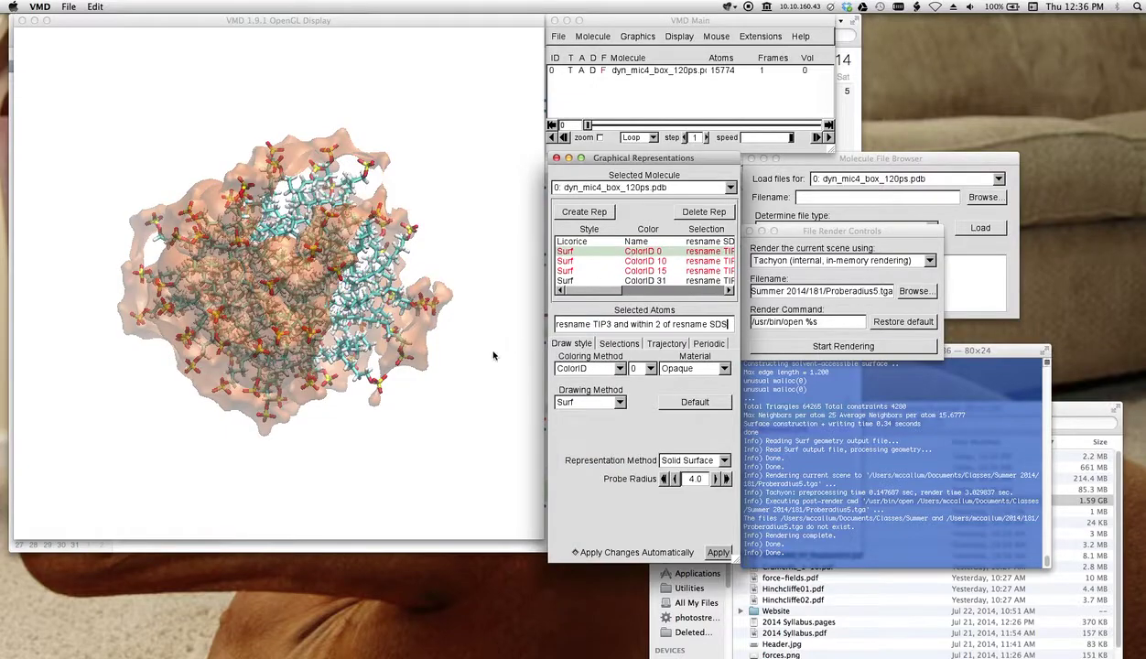
drag(493, 355, 424, 392)
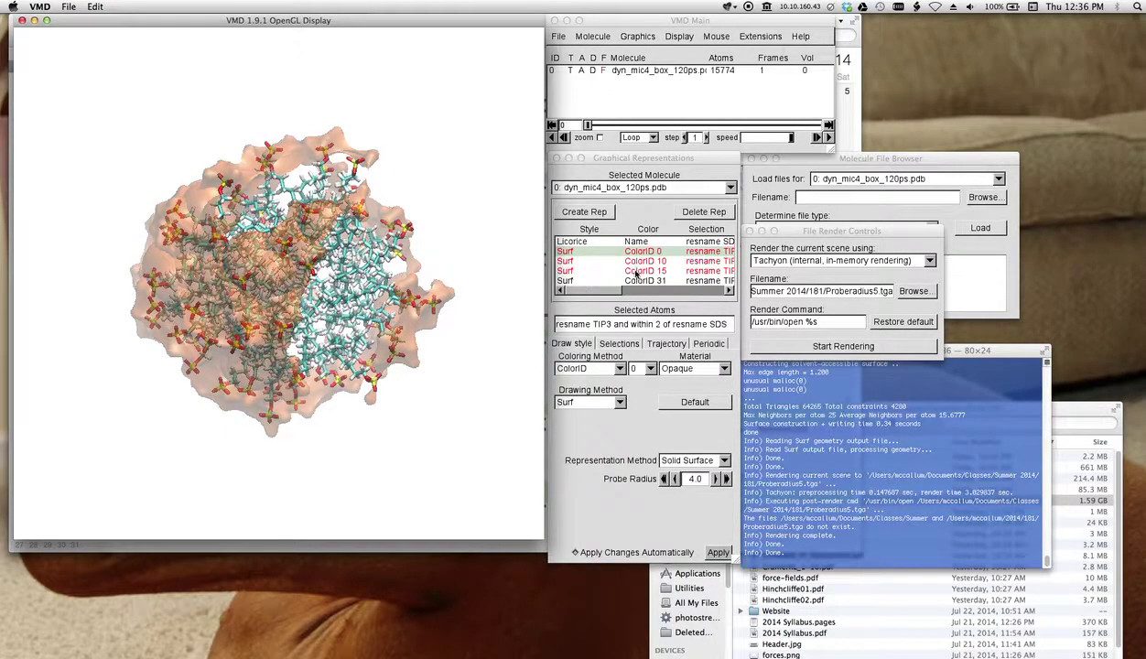
click(669, 280)
click(724, 368)
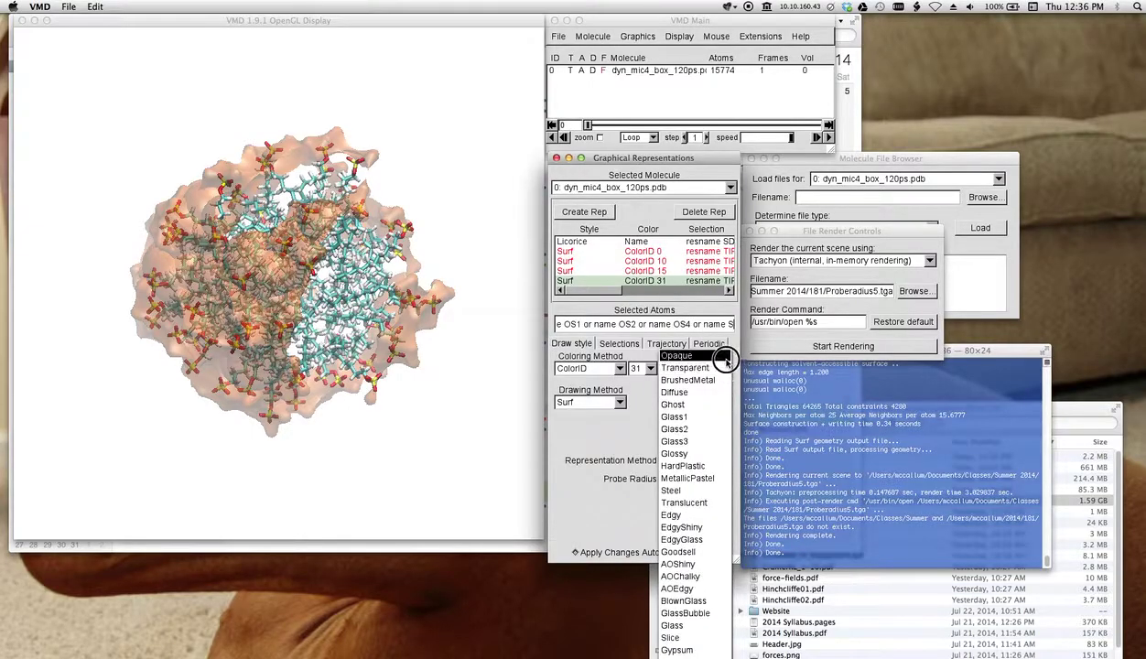
click(696, 352)
drag(491, 417, 460, 473)
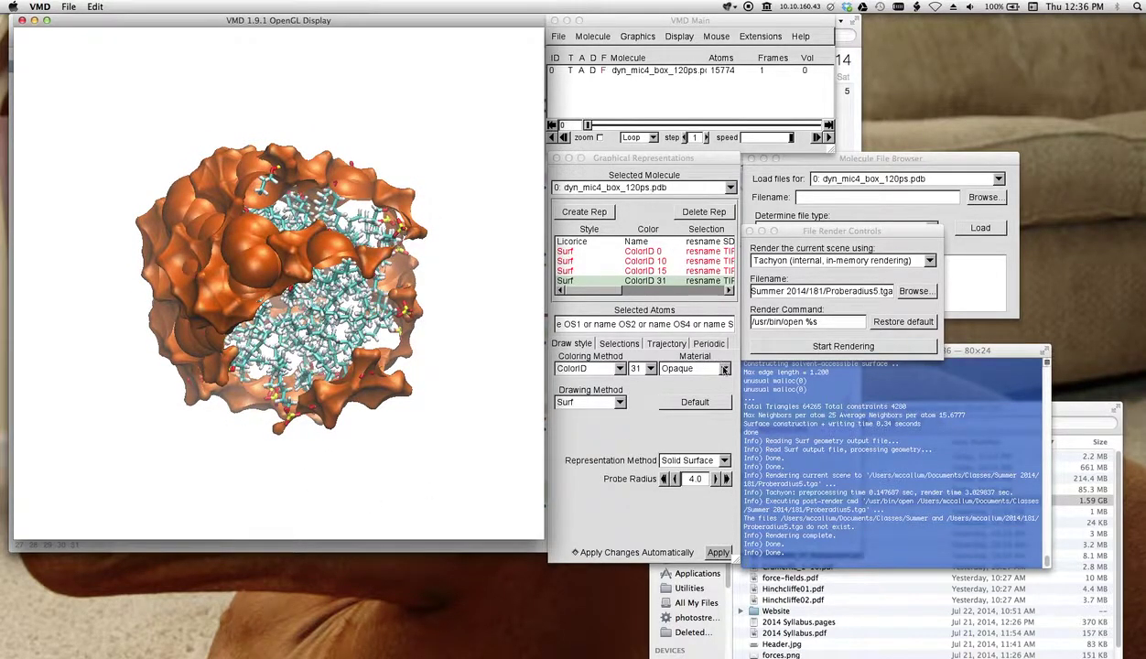
Step: Return the ColorID 31 surface to Transparent and show the ColorID 0 surface again
click(709, 367)
click(723, 391)
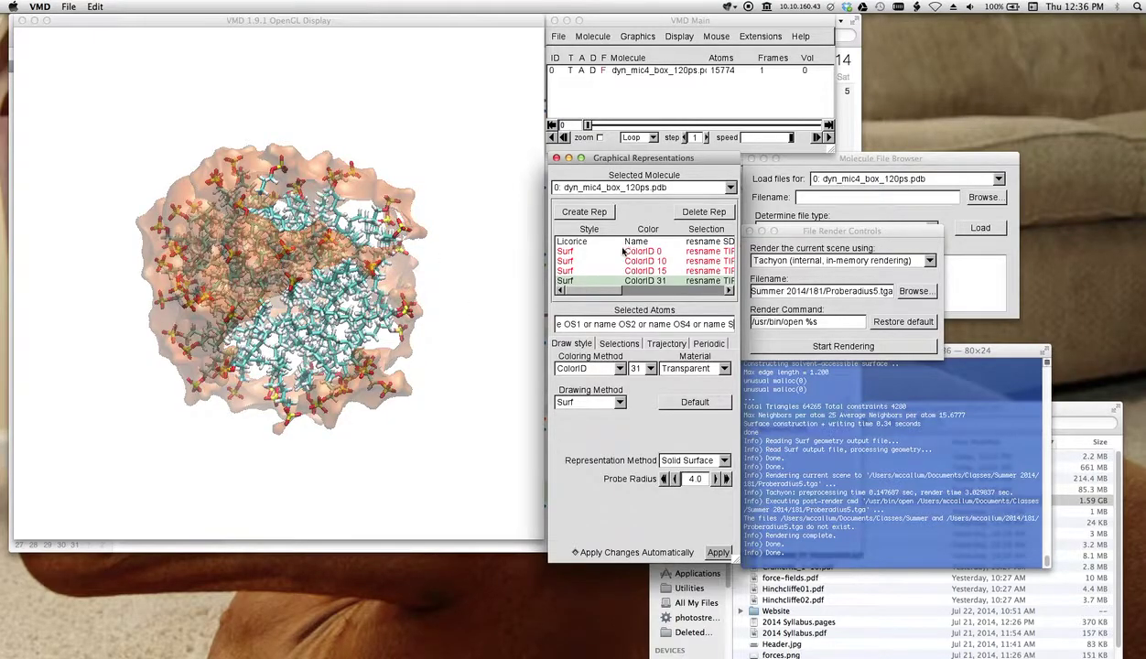
double_click(609, 249)
Step: Rotate and zoom the micelle to view the blue 2 Å shell under the translucent outer surface
drag(497, 333, 455, 299)
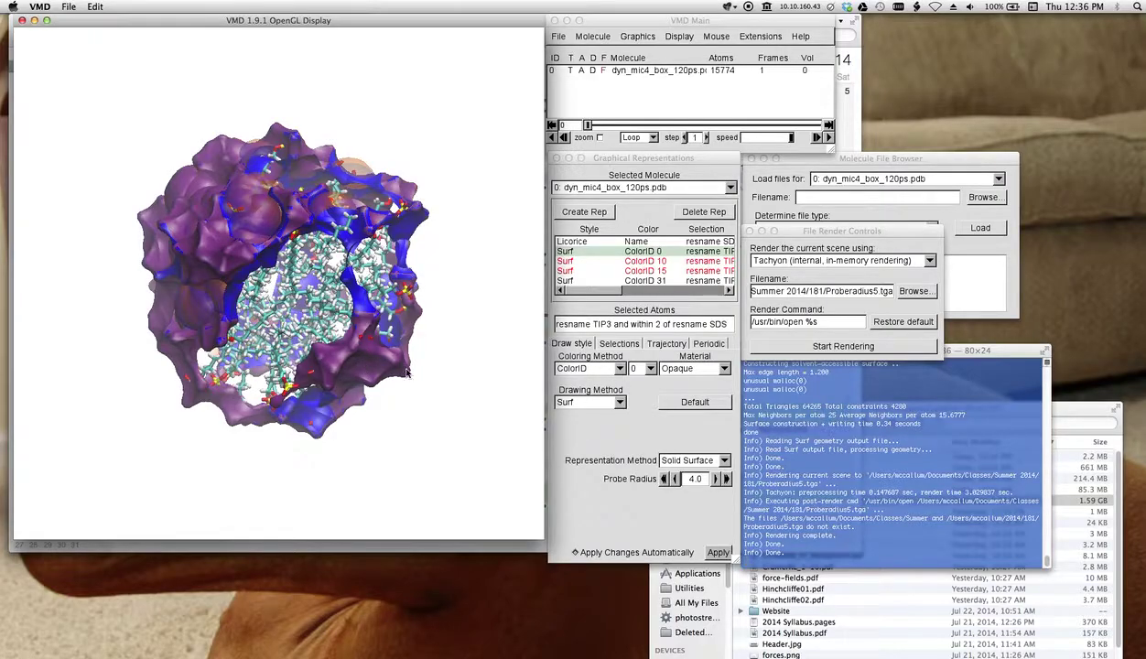
drag(376, 406, 378, 460)
scroll(392, 476, up, 3)
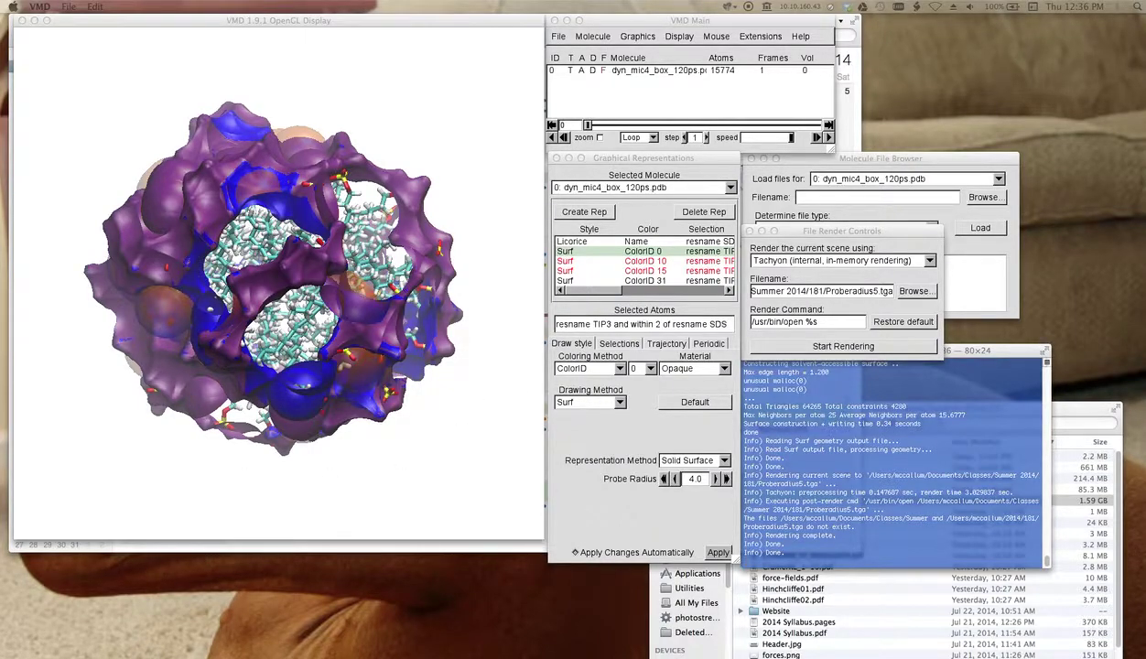
click(433, 495)
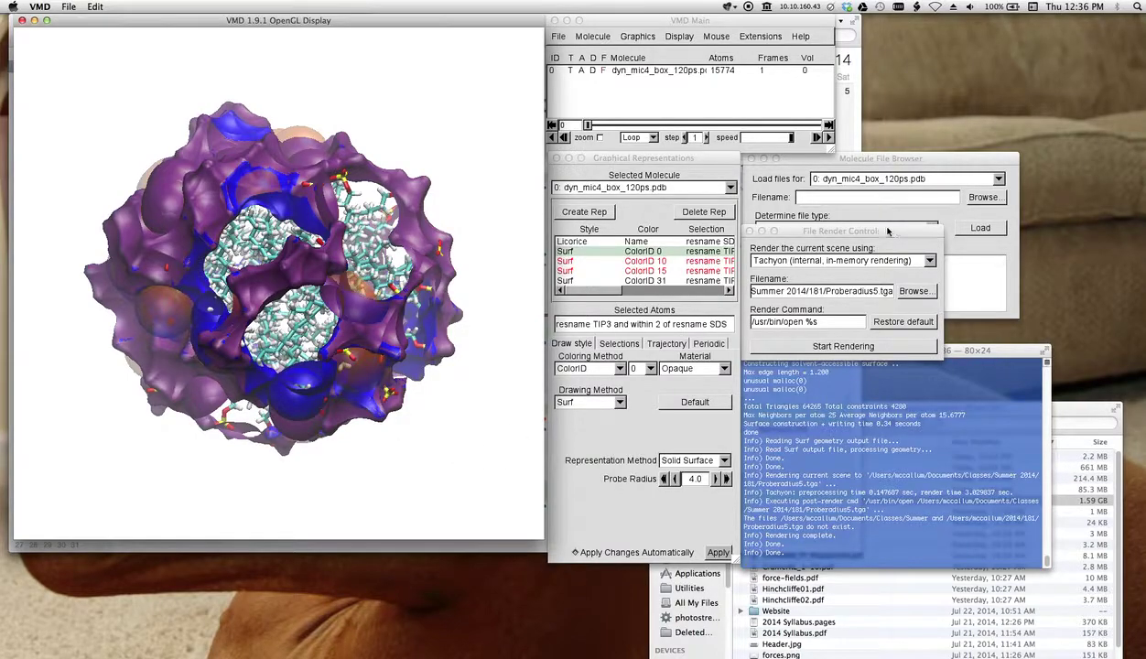
Step: Close the Render Controls window and shift the VMD Main window slightly left
click(752, 231)
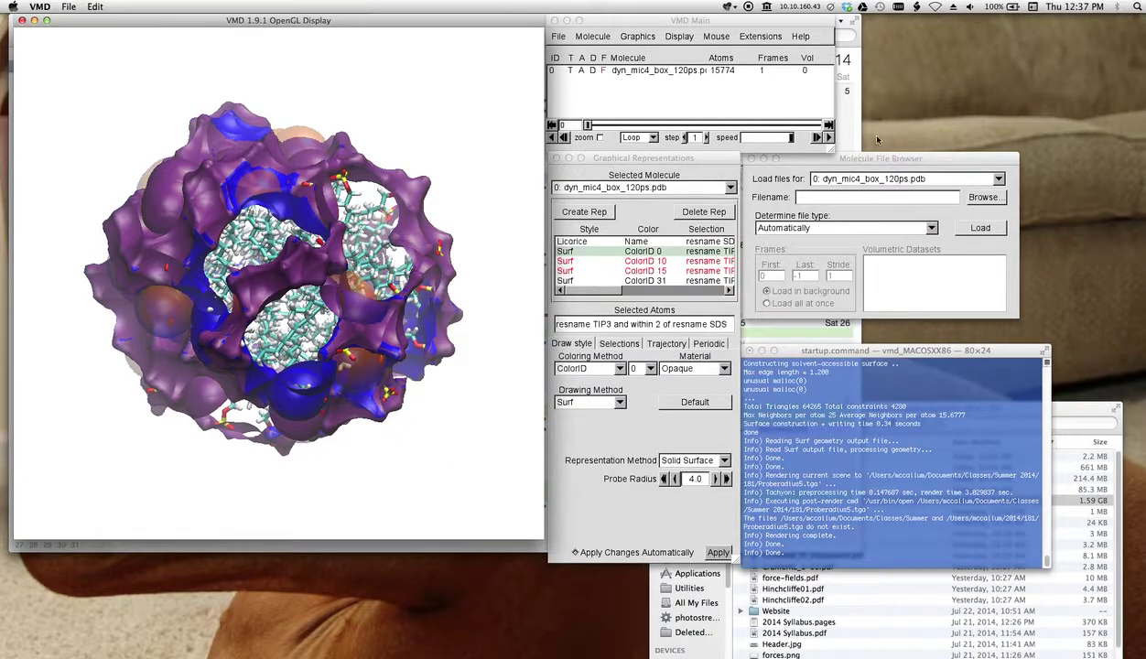
click(705, 22)
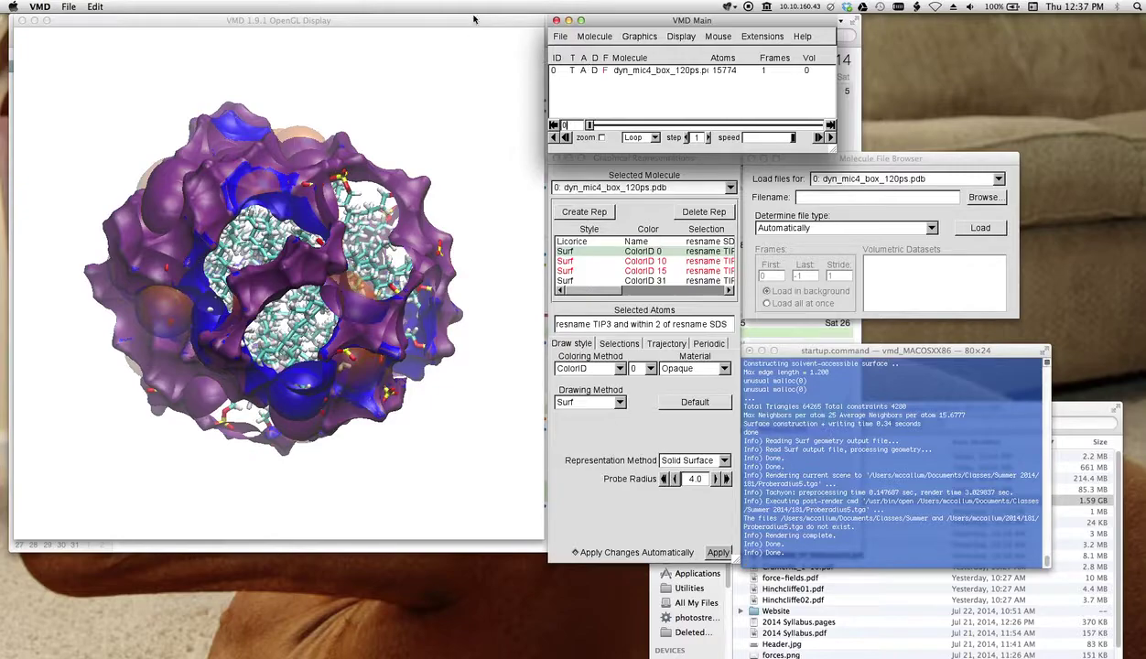
drag(469, 28, 460, 25)
drag(604, 20, 596, 21)
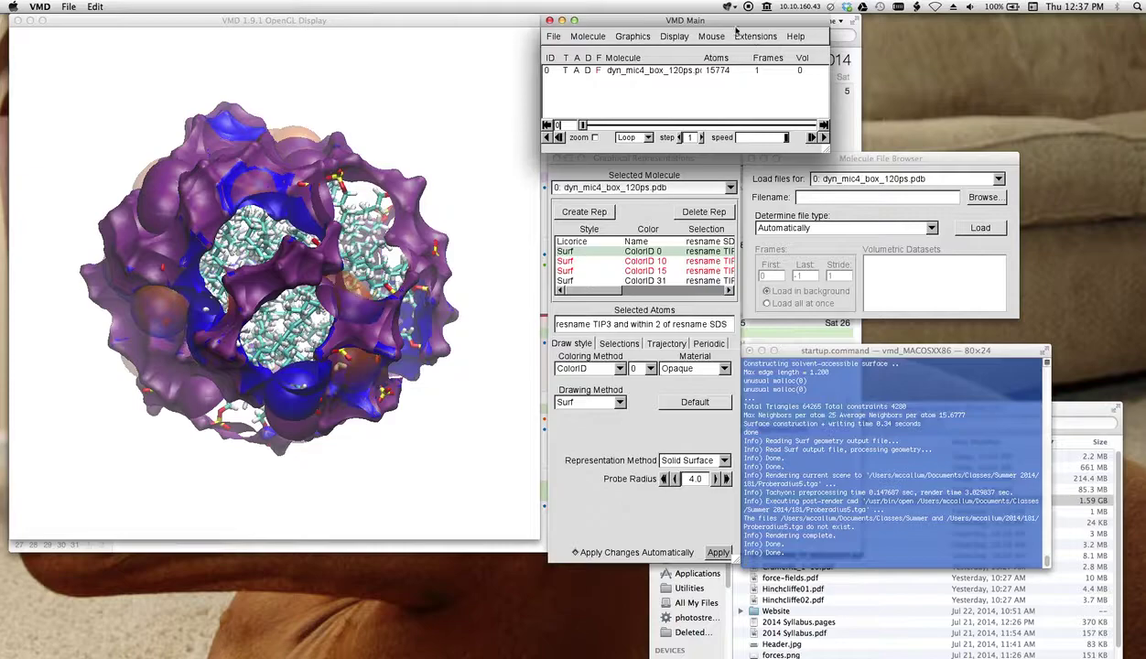
Step: Open Extensions > Tk Console and arrange it alongside the terminal window
click(755, 37)
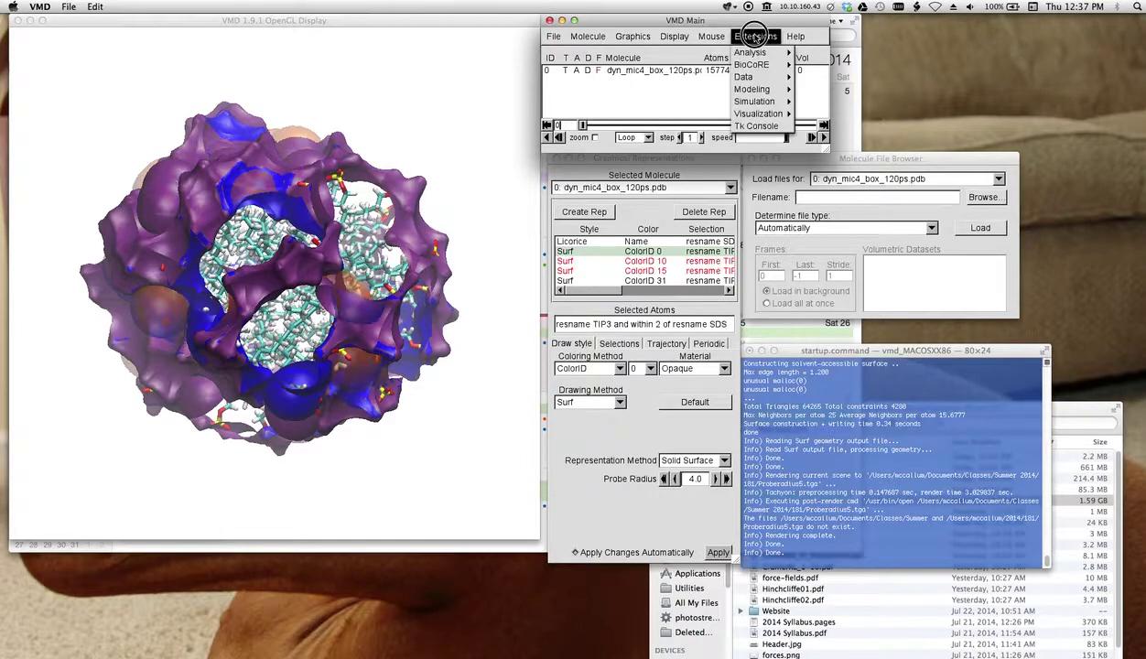
click(755, 127)
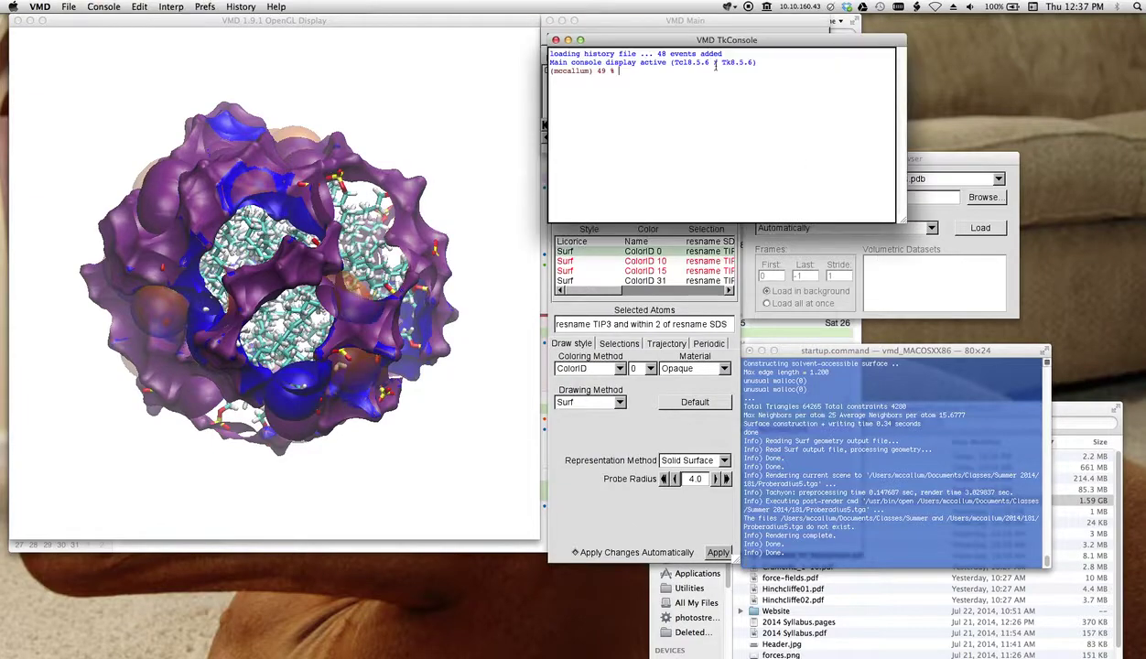
drag(688, 46, 684, 278)
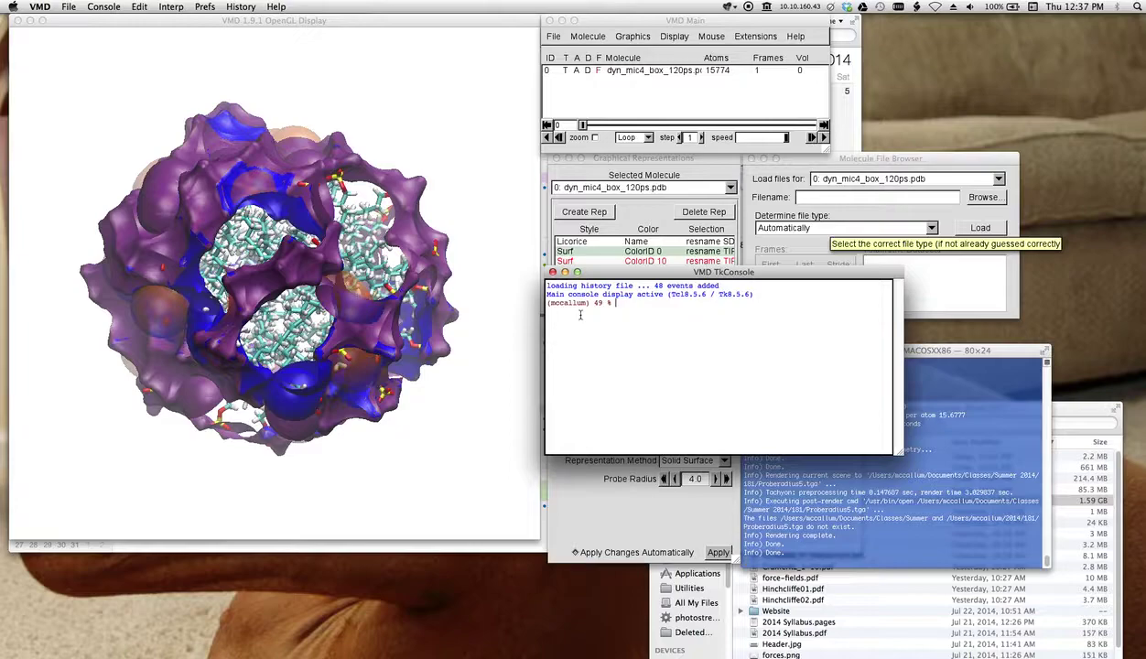
click(952, 357)
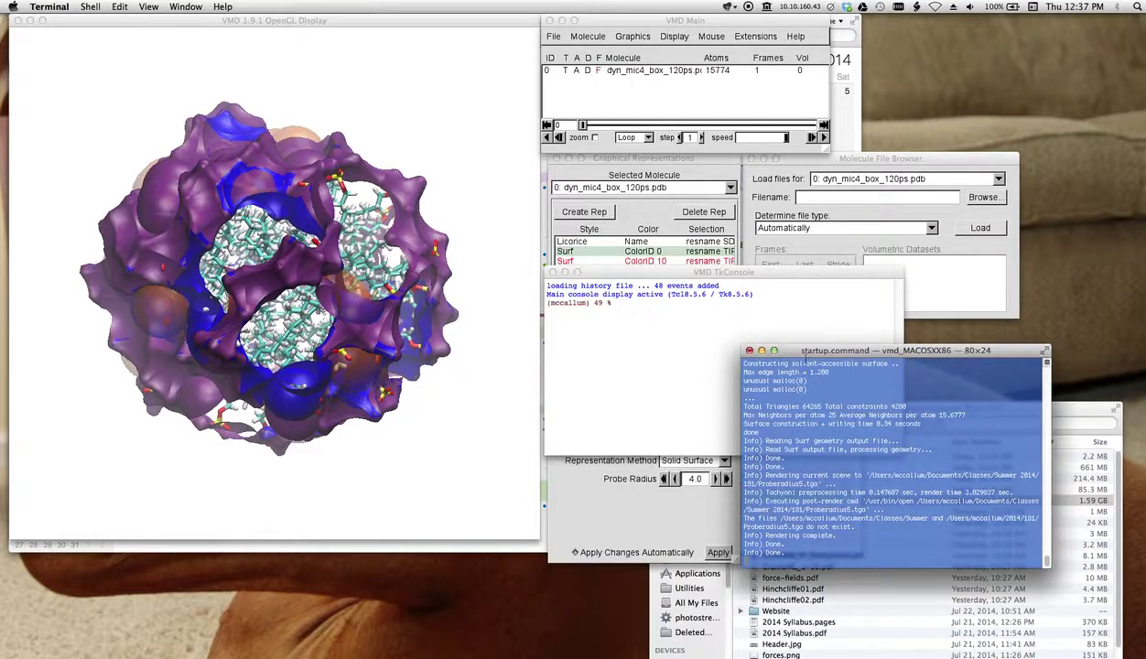
drag(845, 351, 900, 349)
click(717, 272)
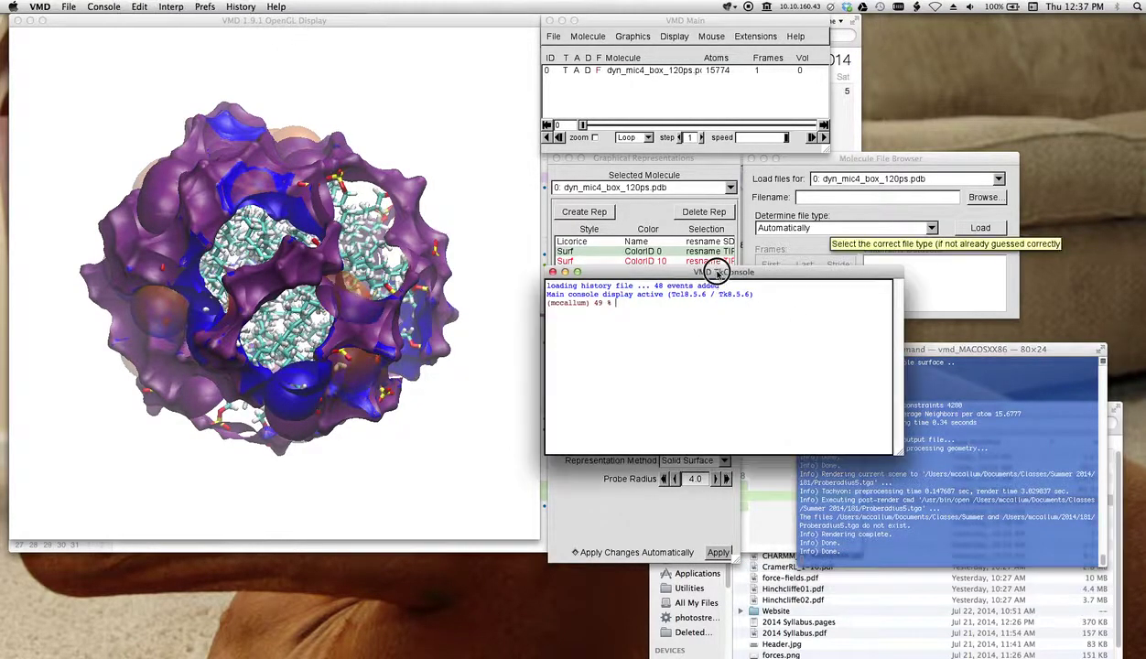
drag(717, 272, 712, 274)
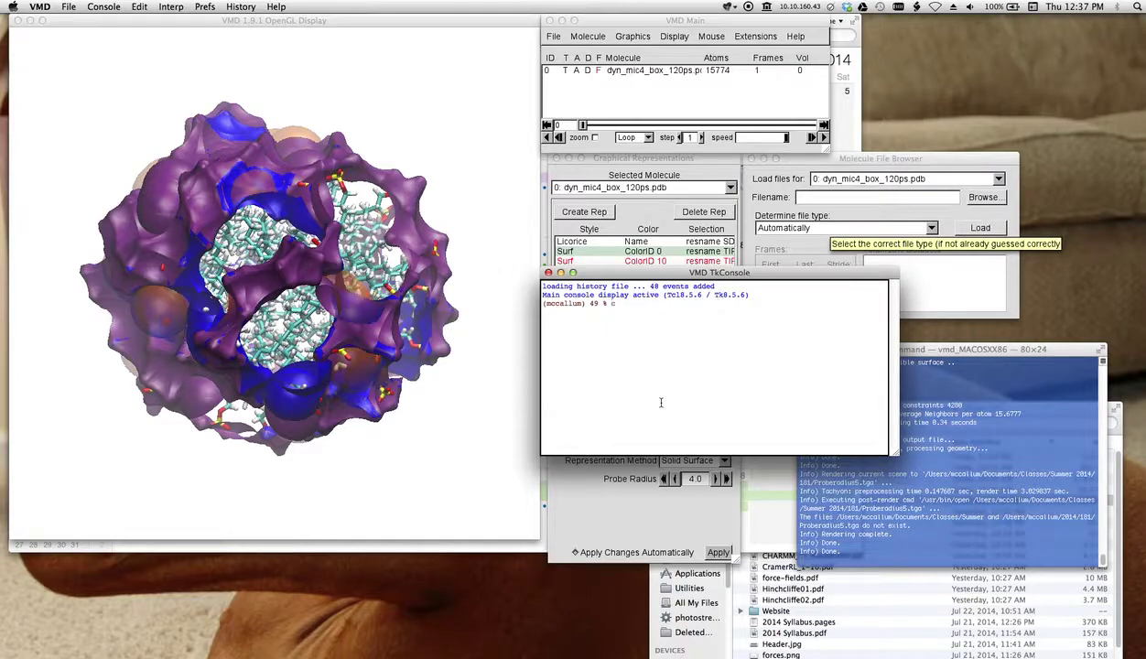
Step: Change the console's directory to Documents/Classes/Summer 2014/181 using tab completion
text(Doc)
key(Tab)
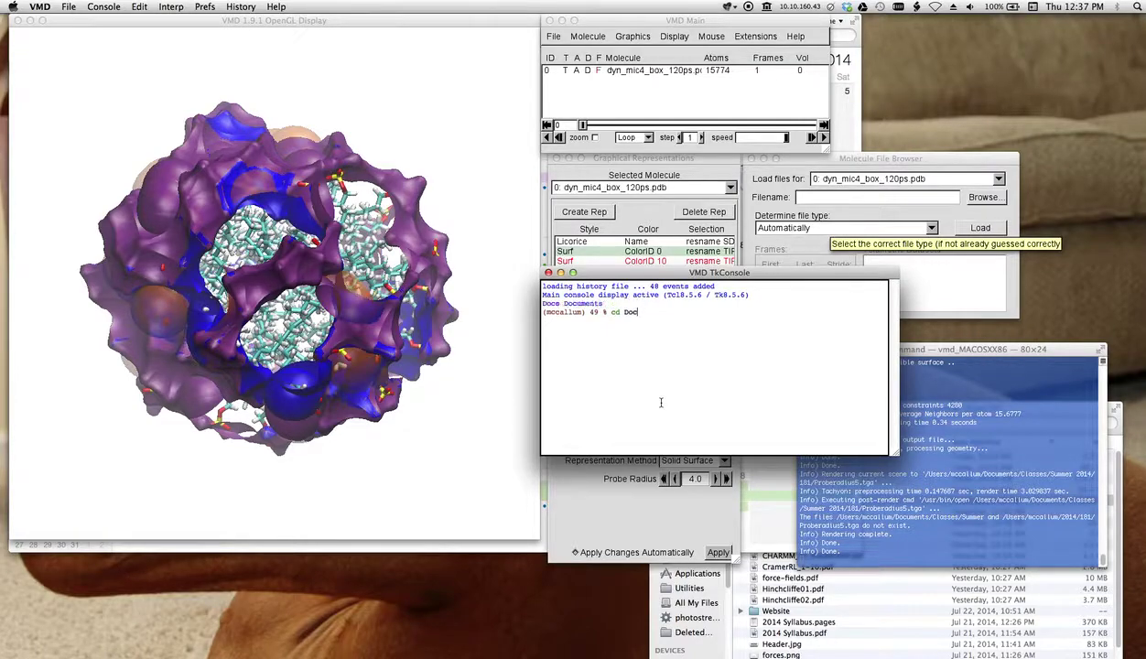
text(um)
key(Tab)
text(C)
key(Tab)
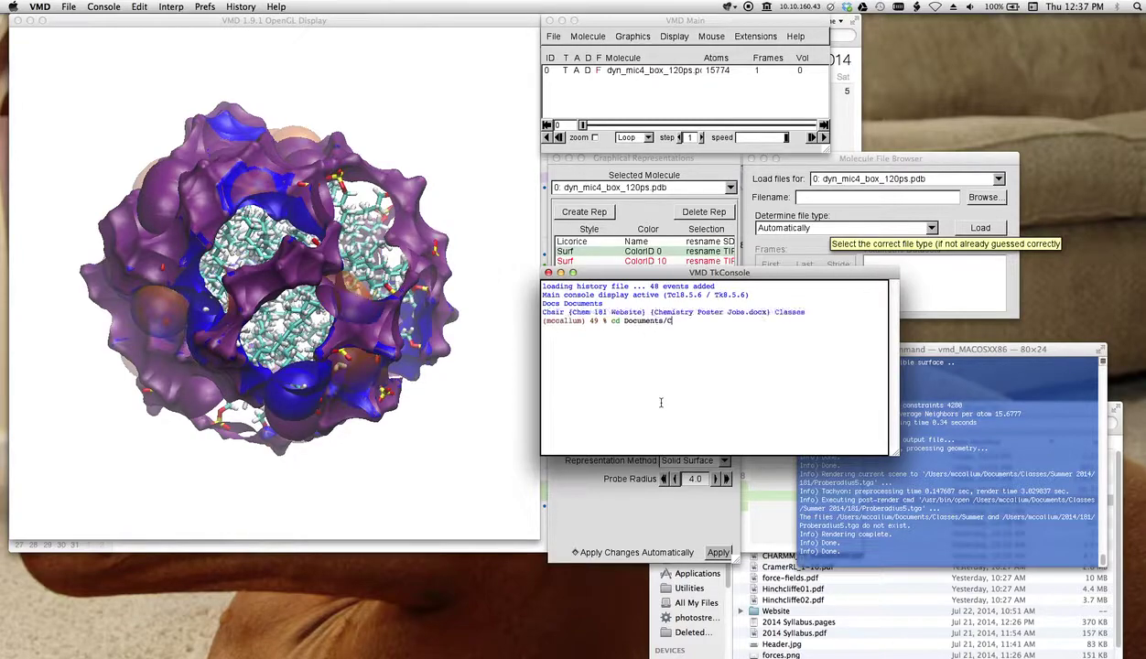
text(la)
key(Tab)
text(S)
key(Tab)
text(189)
text(14/18)
key(Return)
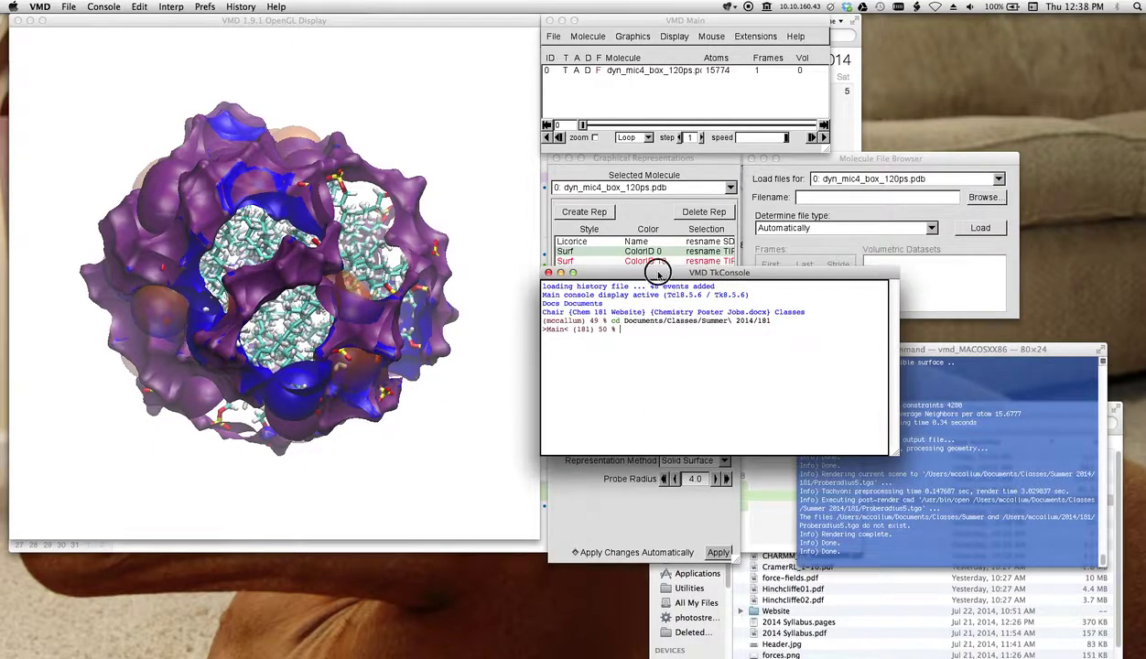
Step: Rearrange the terminal and console windows, moving the console down to uncover the representations
drag(658, 272, 660, 259)
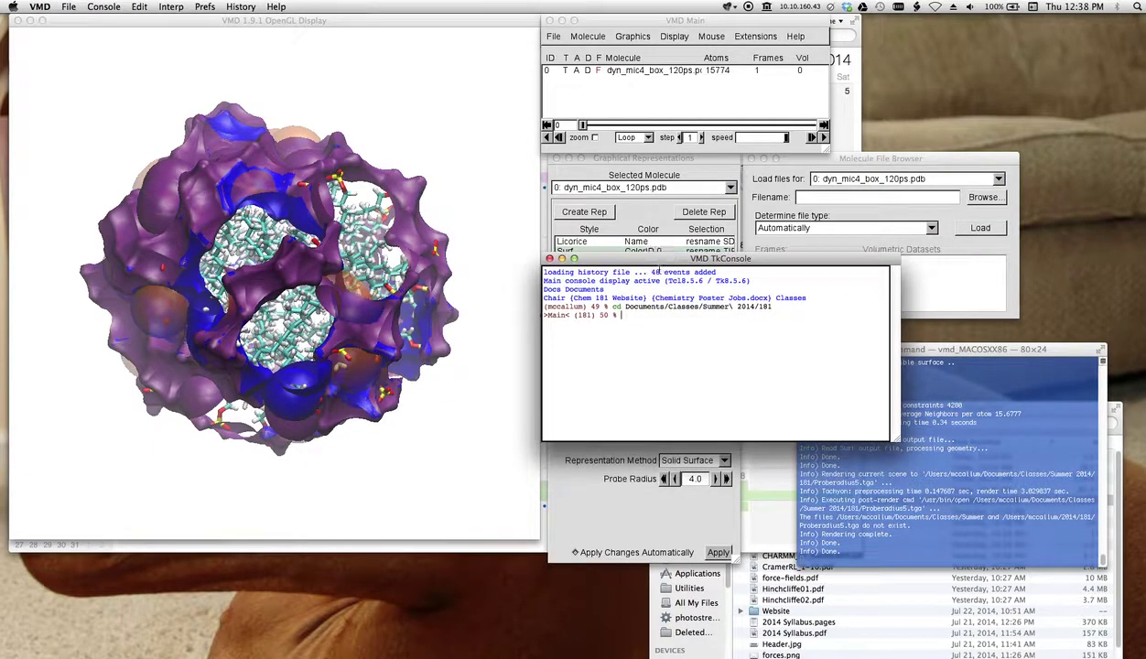
click(952, 348)
drag(952, 348, 952, 343)
click(765, 263)
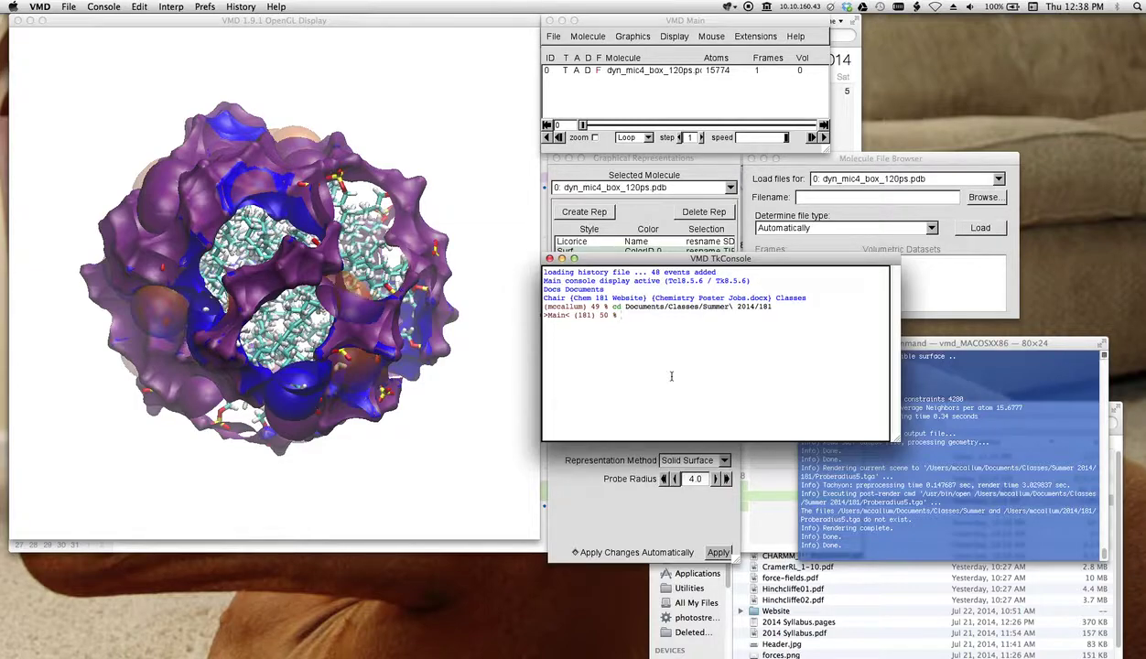
drag(679, 260, 691, 475)
Step: Run set 2wat [atomselect top "resname TIP3 and within 2 of resname SDS"] in the console
click(576, 325)
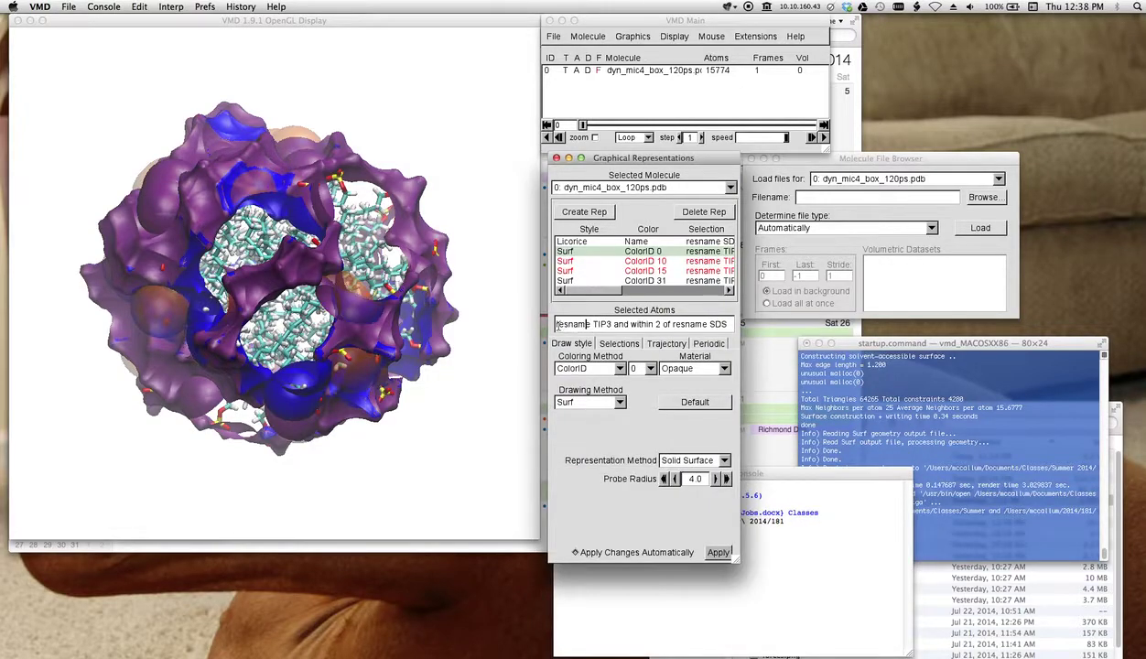
drag(559, 324, 729, 322)
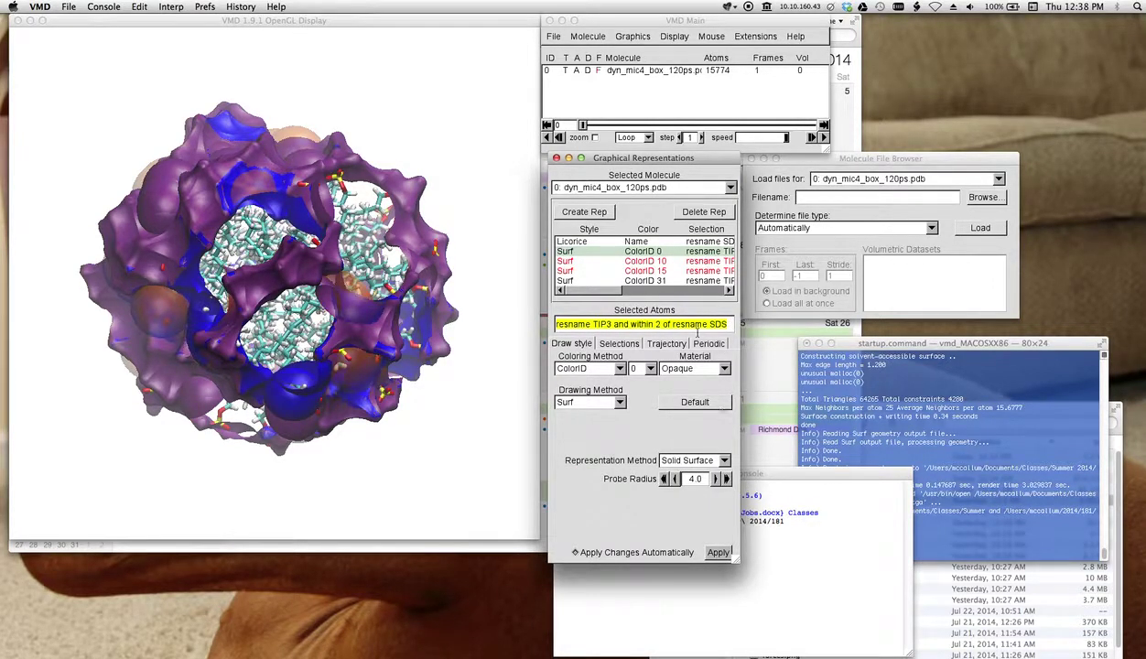
click(776, 474)
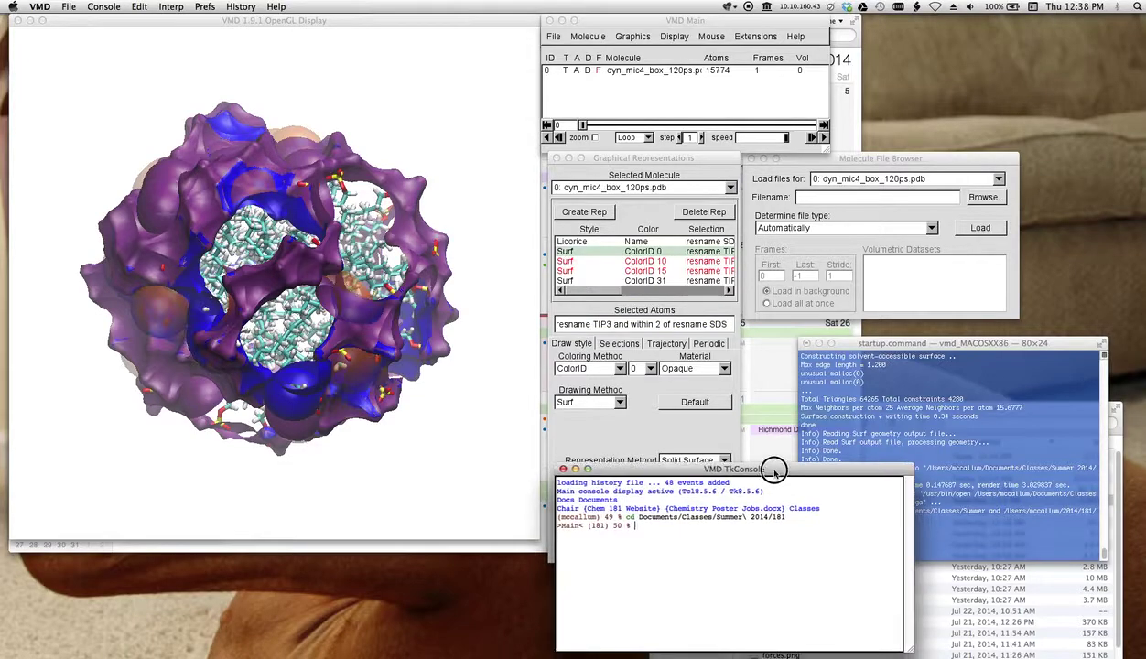
drag(778, 465, 789, 418)
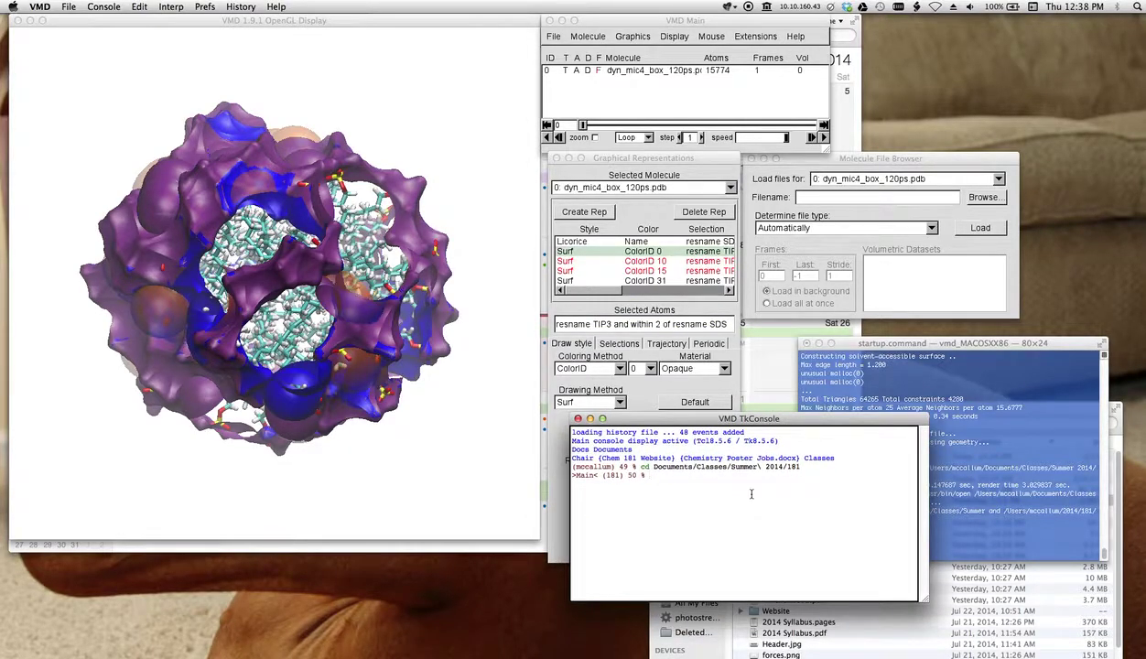
text(set 2wat [a)
text(t [at)
text(omselect top)
drag(732, 417, 740, 416)
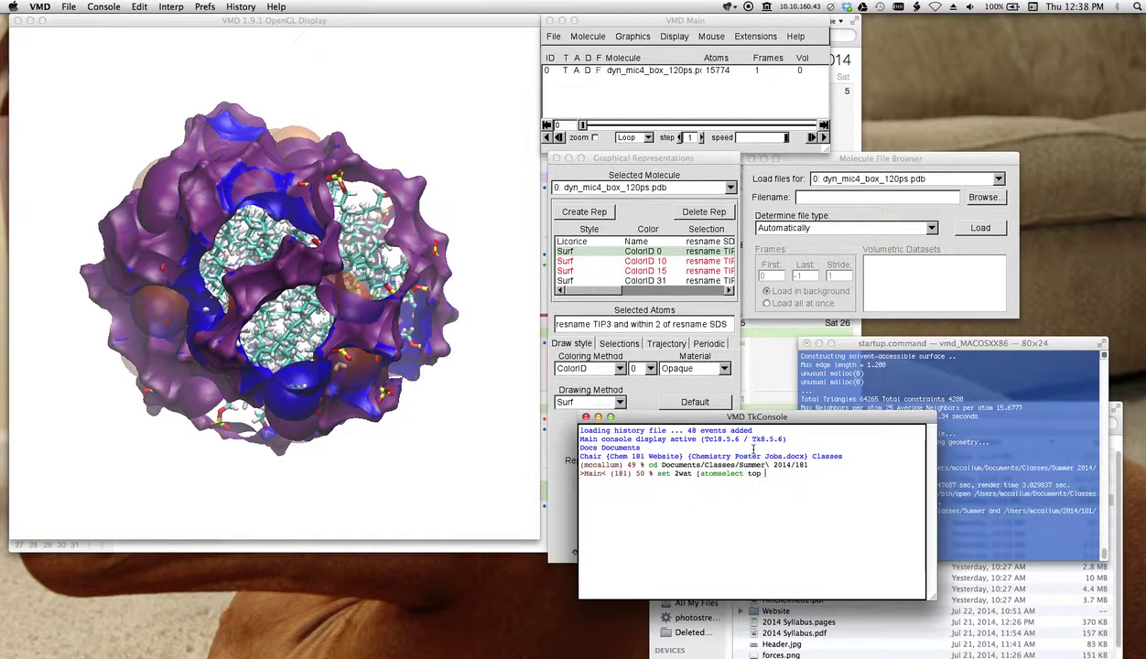
text(resname TIP3)
text(and within )
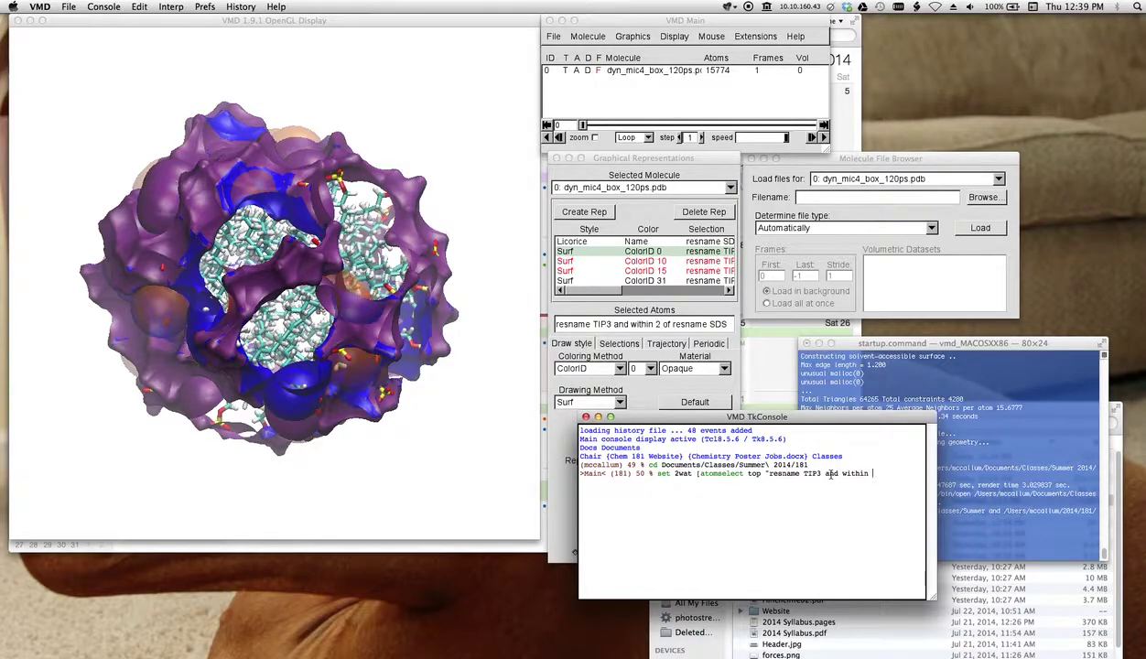
text(2 of resname SDS"])
key(Return)
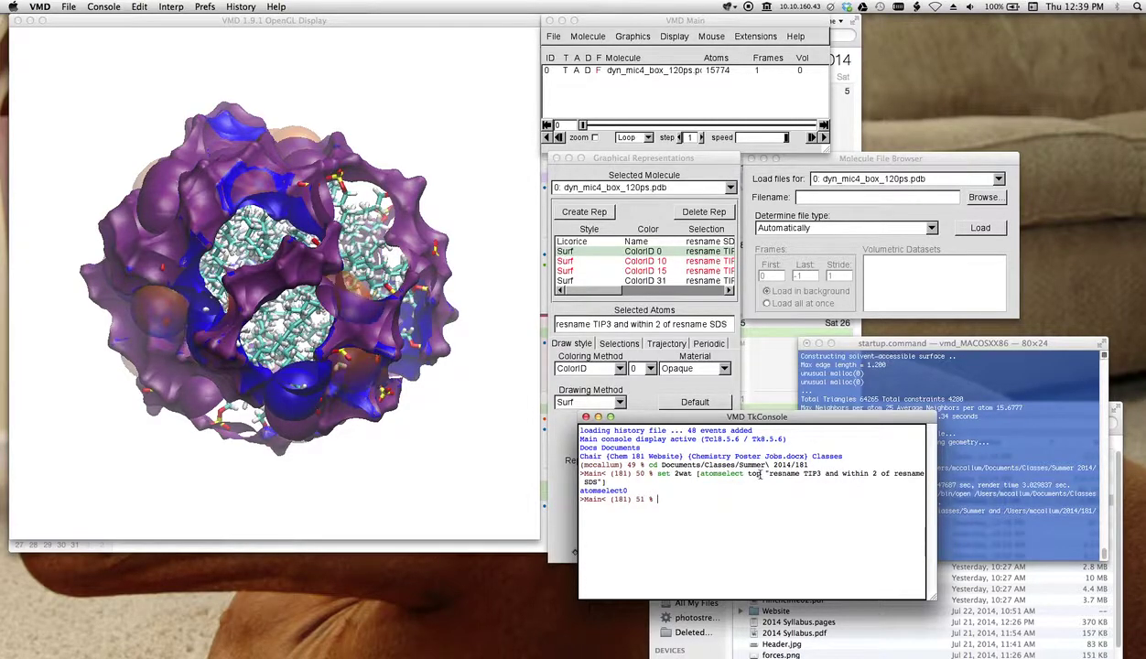
drag(632, 22, 631, 33)
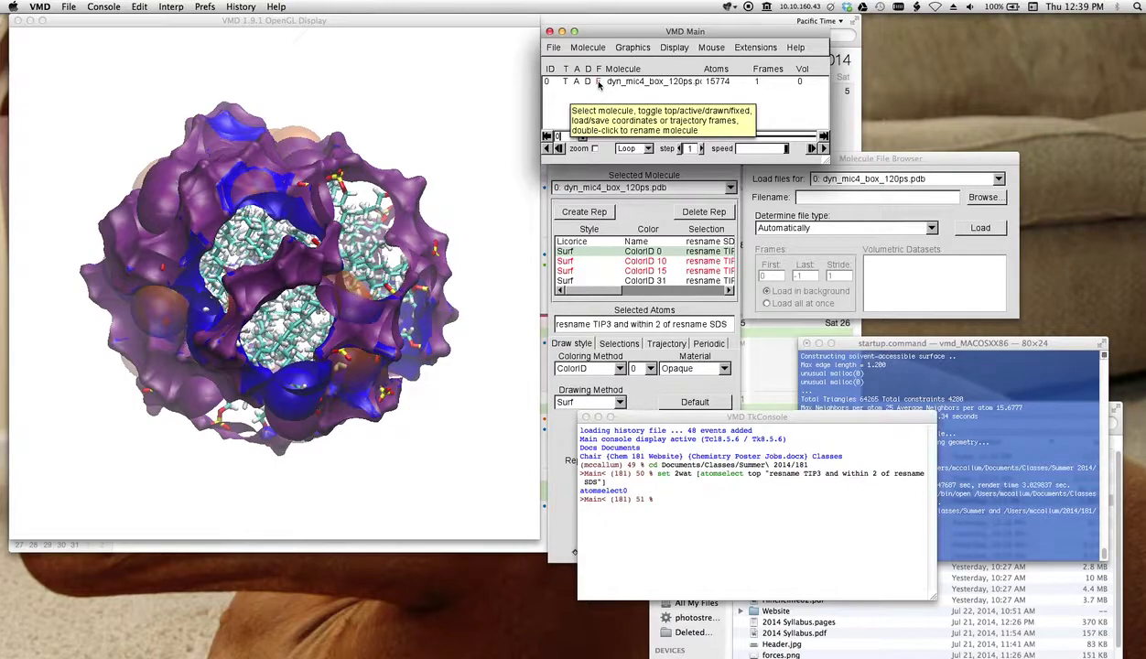
drag(604, 35, 604, 28)
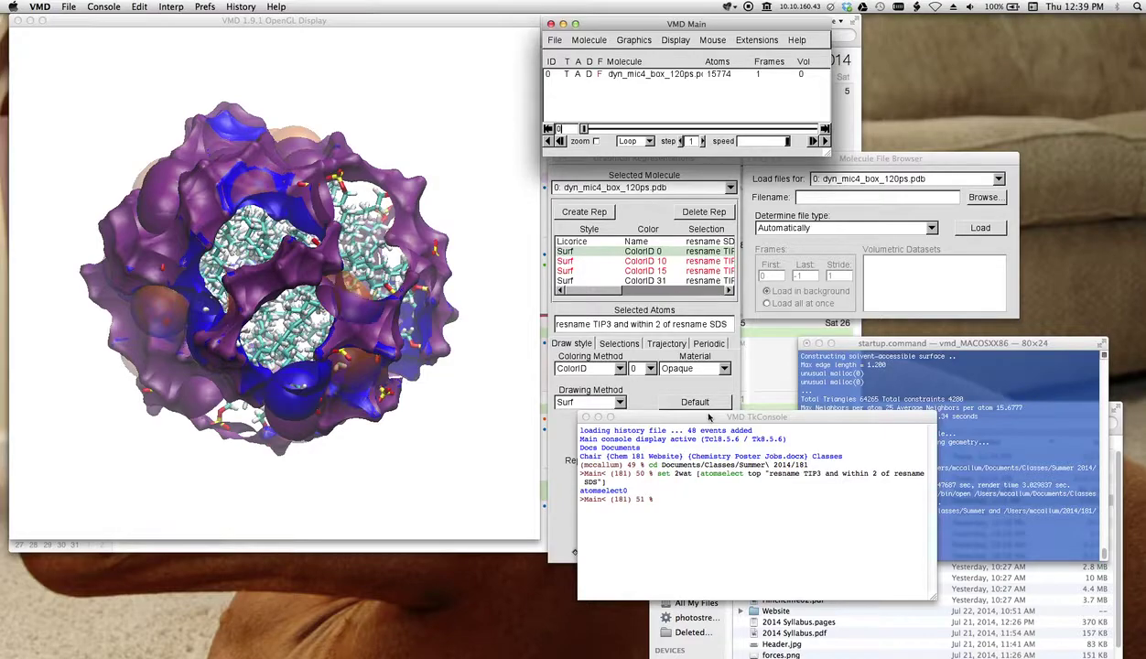
drag(708, 418, 697, 399)
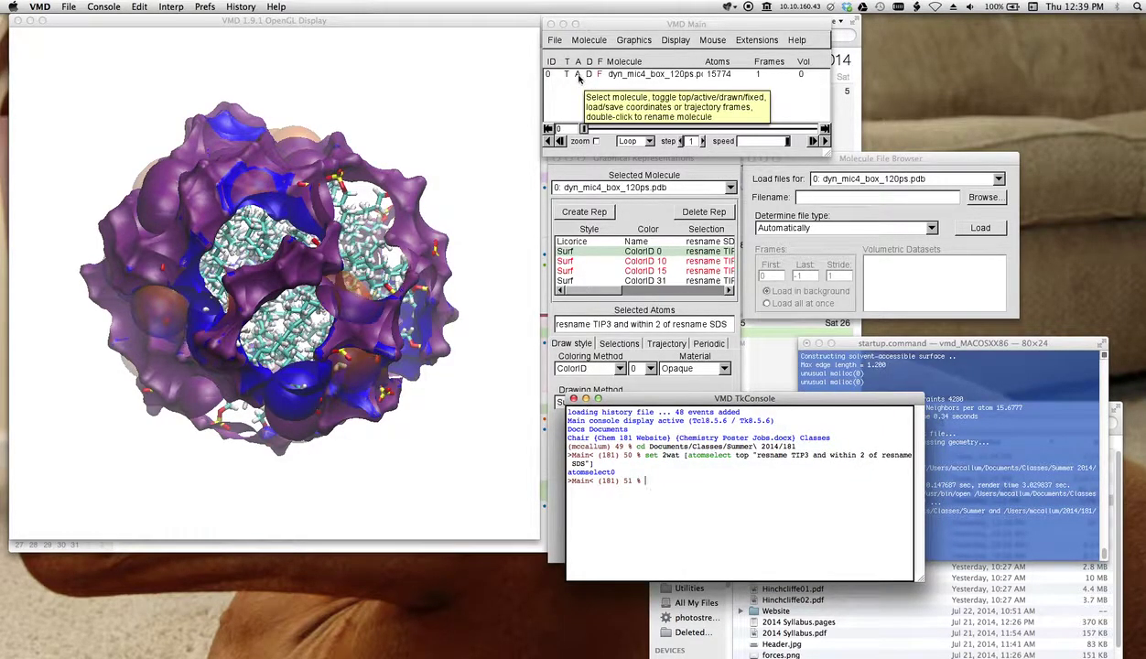
click(468, 186)
mouse_move(467, 187)
mouse_down()
mouse_move(462, 172)
mouse_move(460, 187)
mouse_up()
click(567, 77)
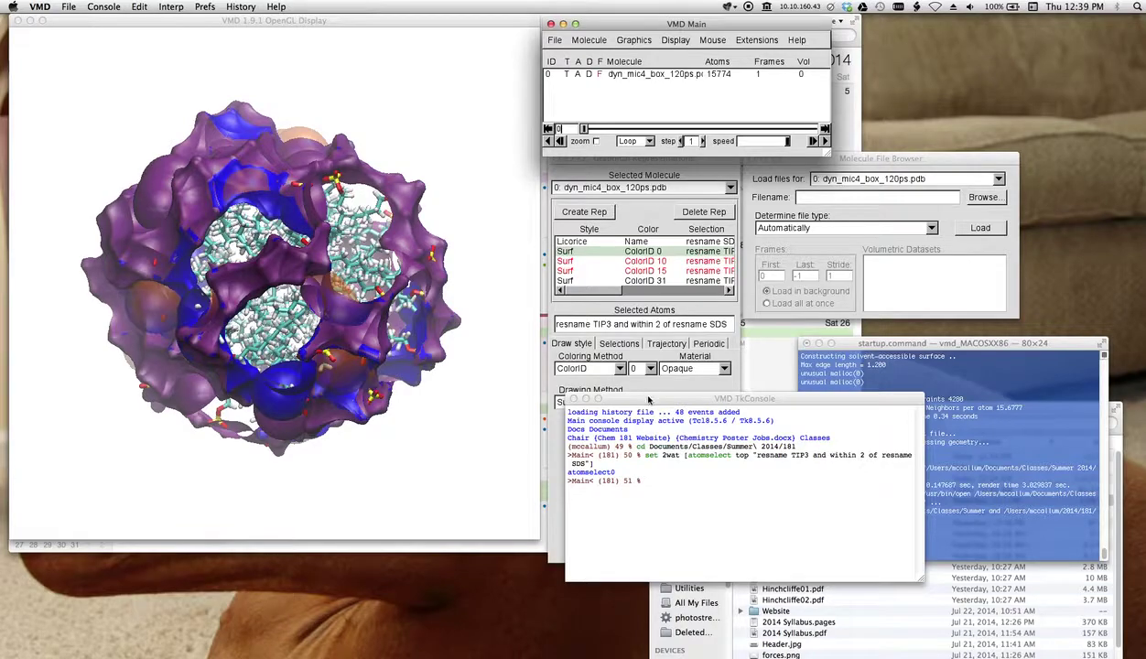
drag(648, 400, 628, 397)
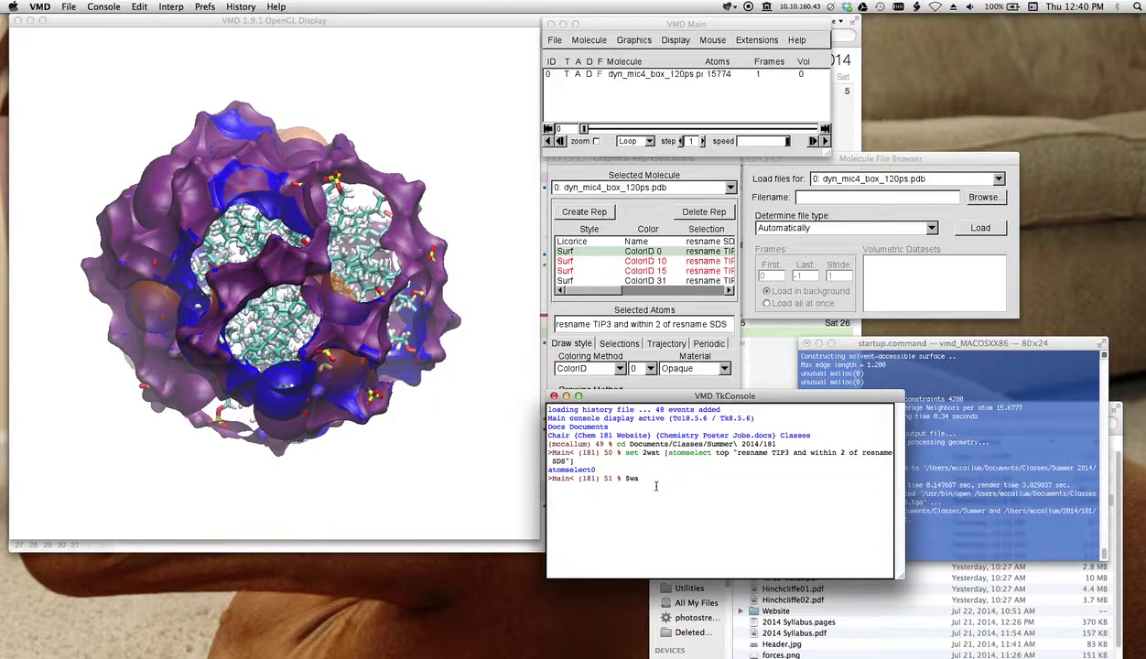
Step: Count the 2wat selection with $2wat num (273 waters), then recall the set 2wat command
text(wat)
key(ctrl+a)
click(642, 477)
key(BackSpace)
key(BackSpace)
key(BackSpace)
key(BackSpace)
key(BackSpace)
drag(735, 453, 788, 454)
click(739, 453)
click(687, 467)
text(2wat num)
key(Return)
key(Up)
key(Up)
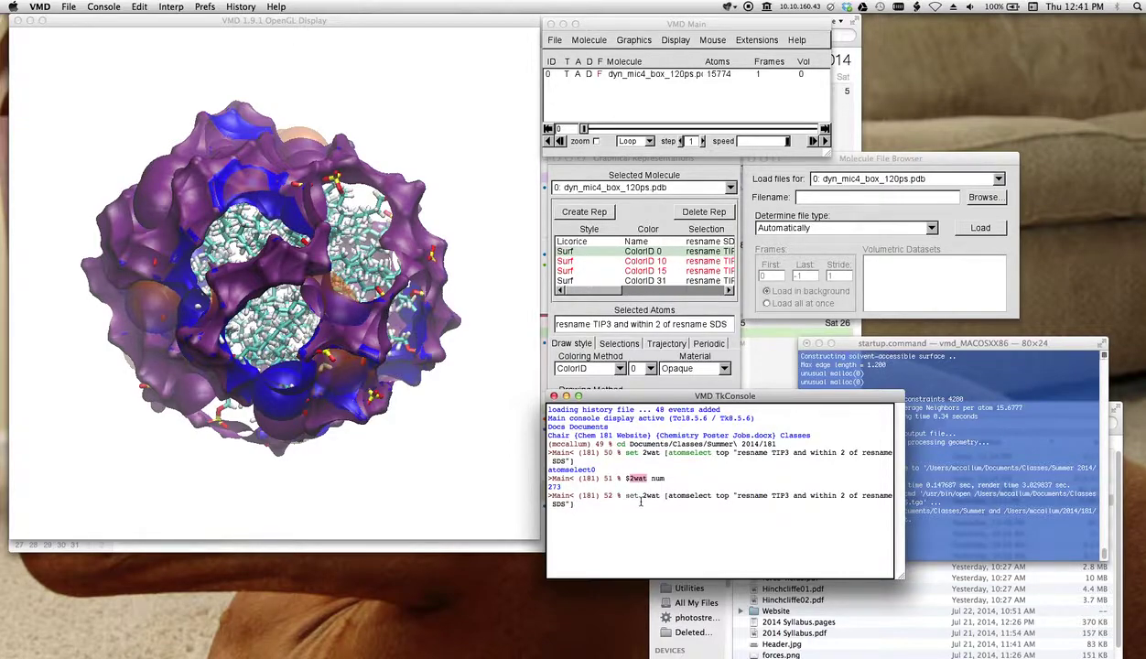
Step: Edit the recalled command to create 10wat with waters within 10 of resname SDS, and run it
click(641, 501)
key(Delete)
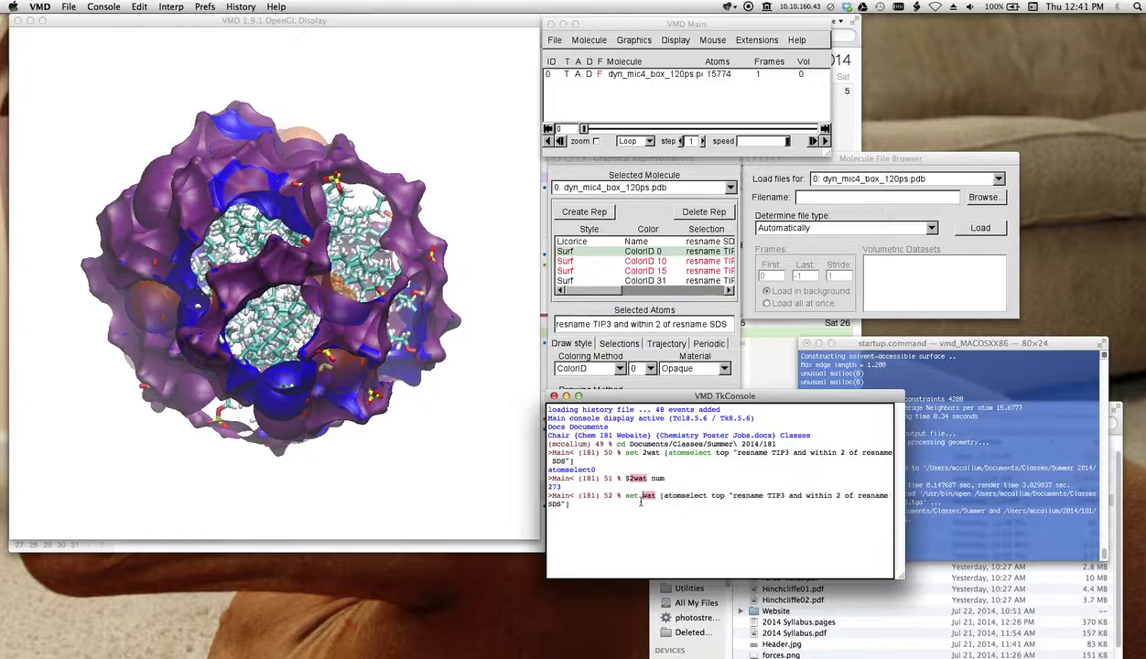
text(10)
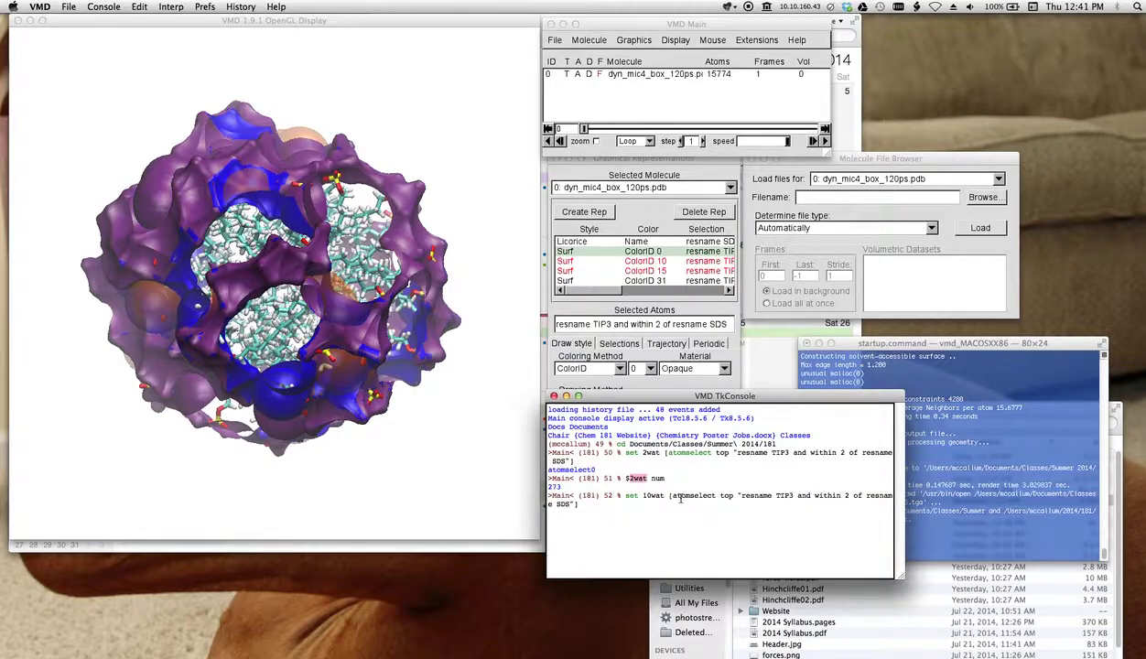
key(BackSpace)
text(10)
key(Return)
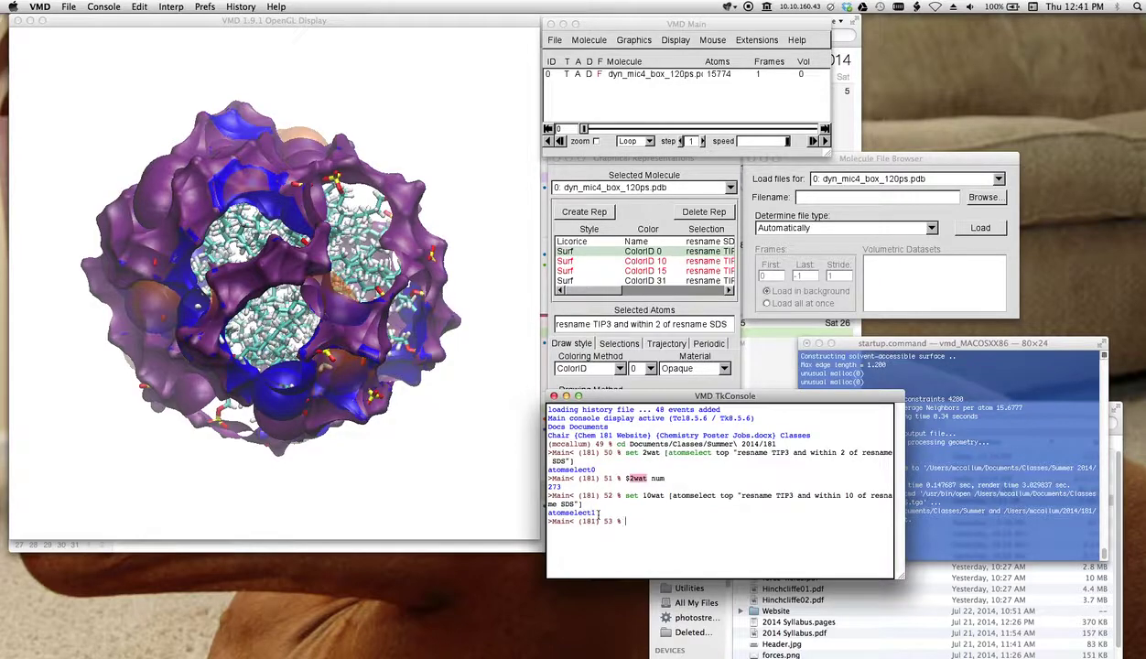
Step: Count the 10wat selection with $10wat num, giving 8164 waters
drag(548, 512, 597, 513)
click(647, 523)
key(Up)
key(Up)
double_click(647, 524)
text(10wat)
key(Return)
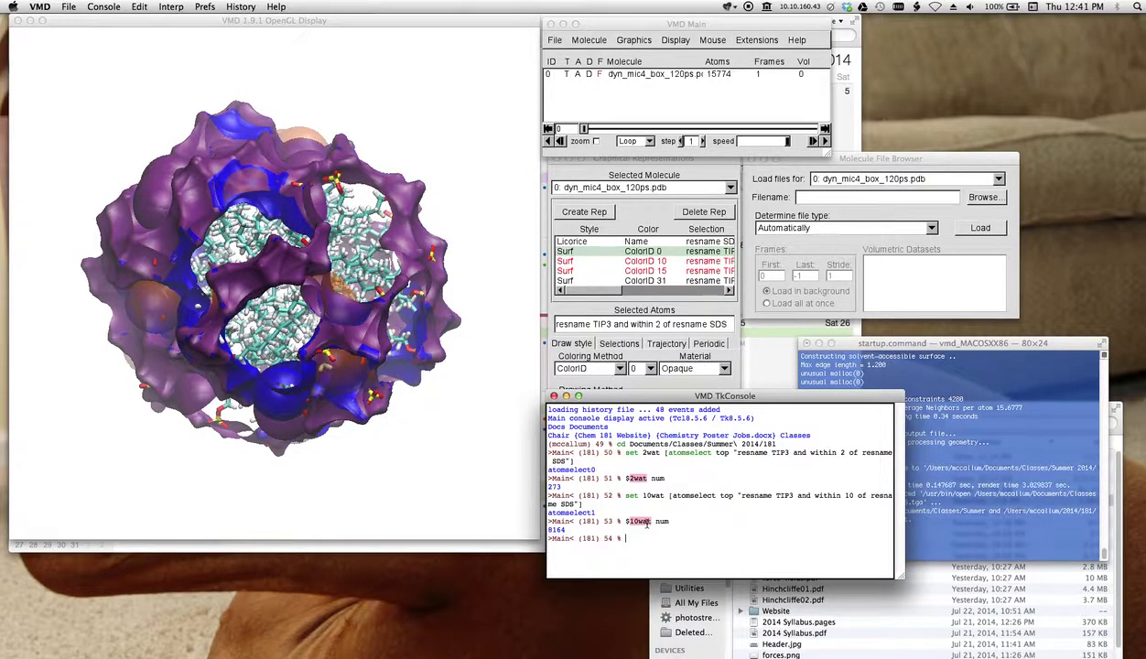
Step: Briefly show the 10 Å water surface to inspect it, then hide it again
double_click(591, 271)
drag(471, 316, 387, 305)
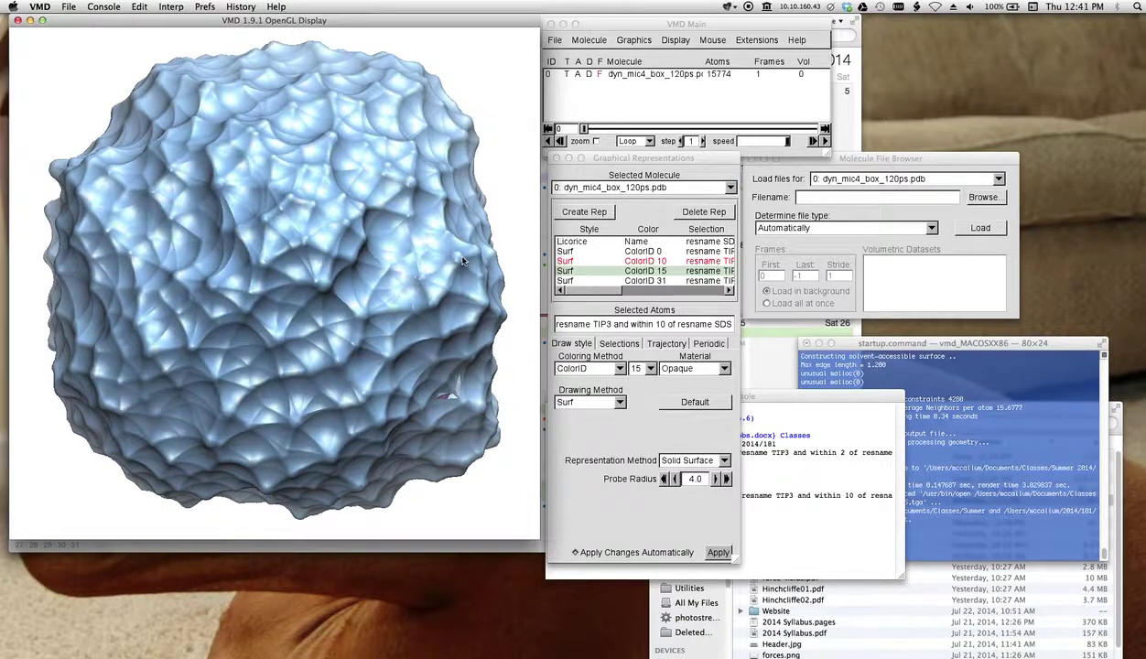
double_click(567, 271)
Step: Toggle the 2 Å surface off and on, then hide the purple surface to view the blue shell
click(575, 251)
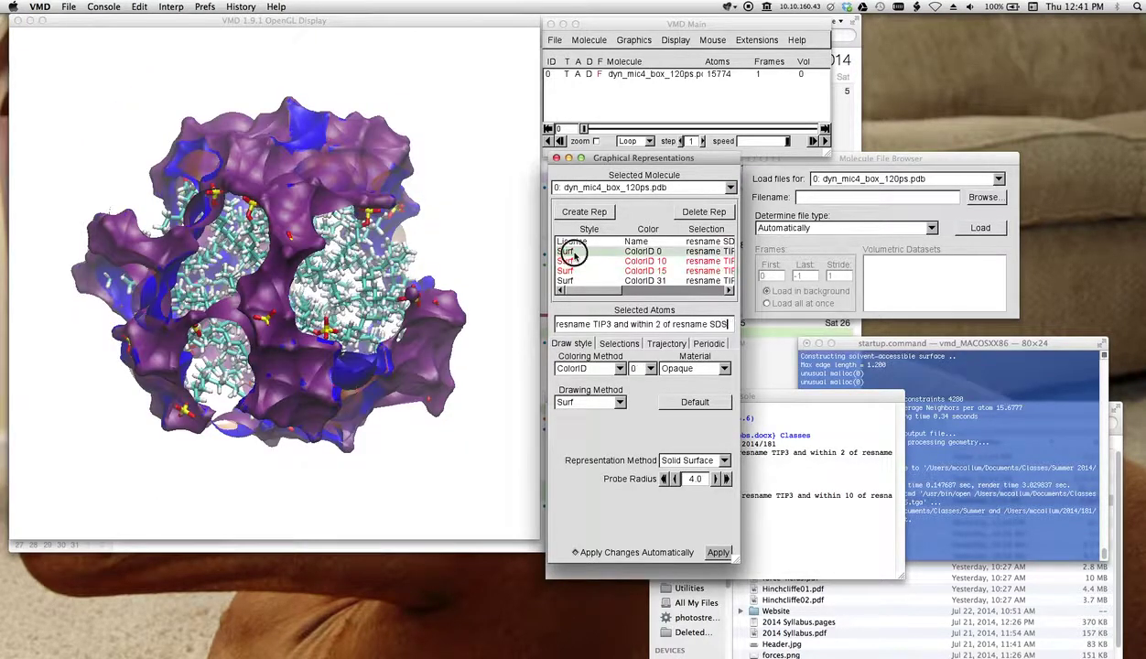
double_click(575, 252)
double_click(575, 251)
double_click(579, 280)
mouse_move(460, 300)
mouse_down()
mouse_move(491, 271)
mouse_move(465, 284)
mouse_up()
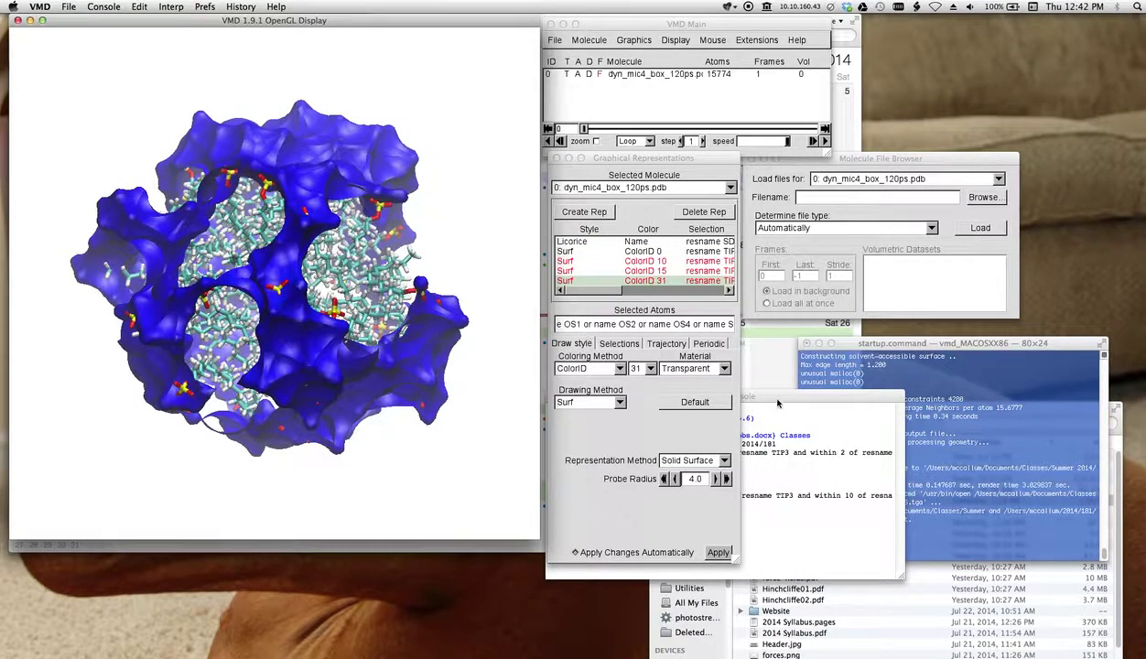
drag(438, 328, 454, 311)
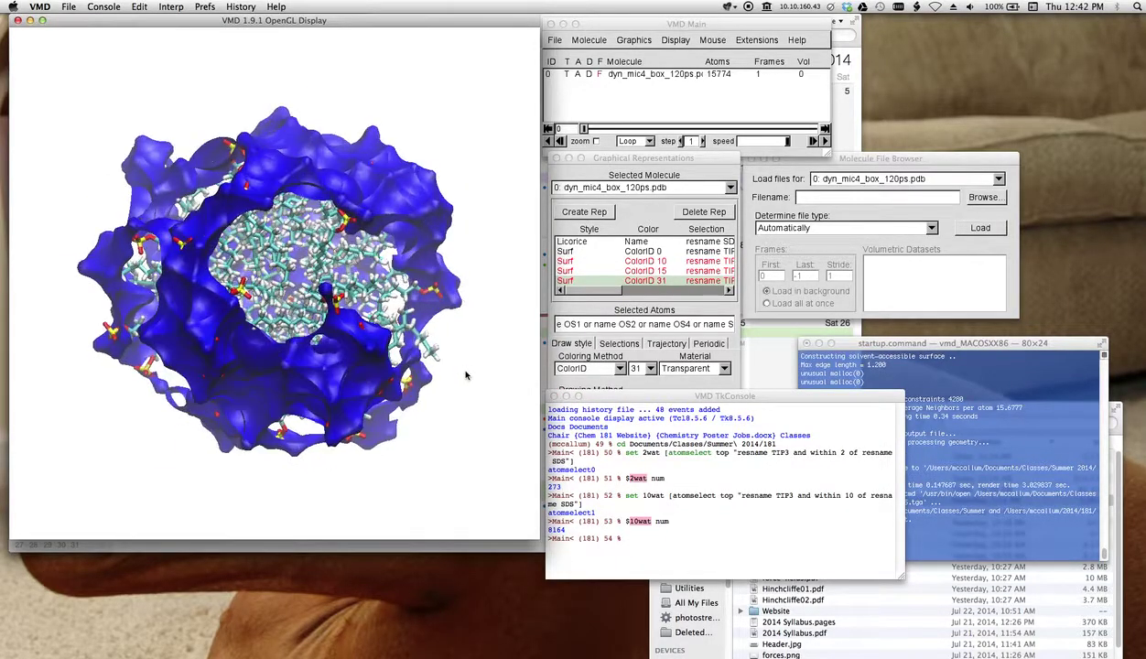
scroll(464, 375, up, 2)
click(719, 522)
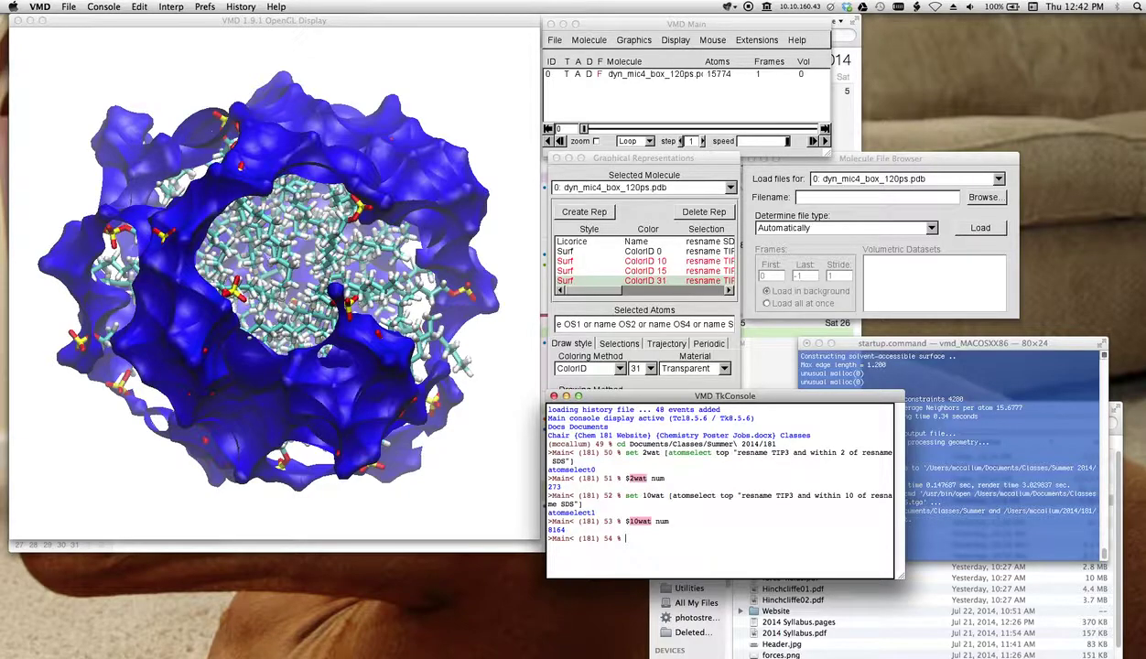
drag(655, 395, 650, 386)
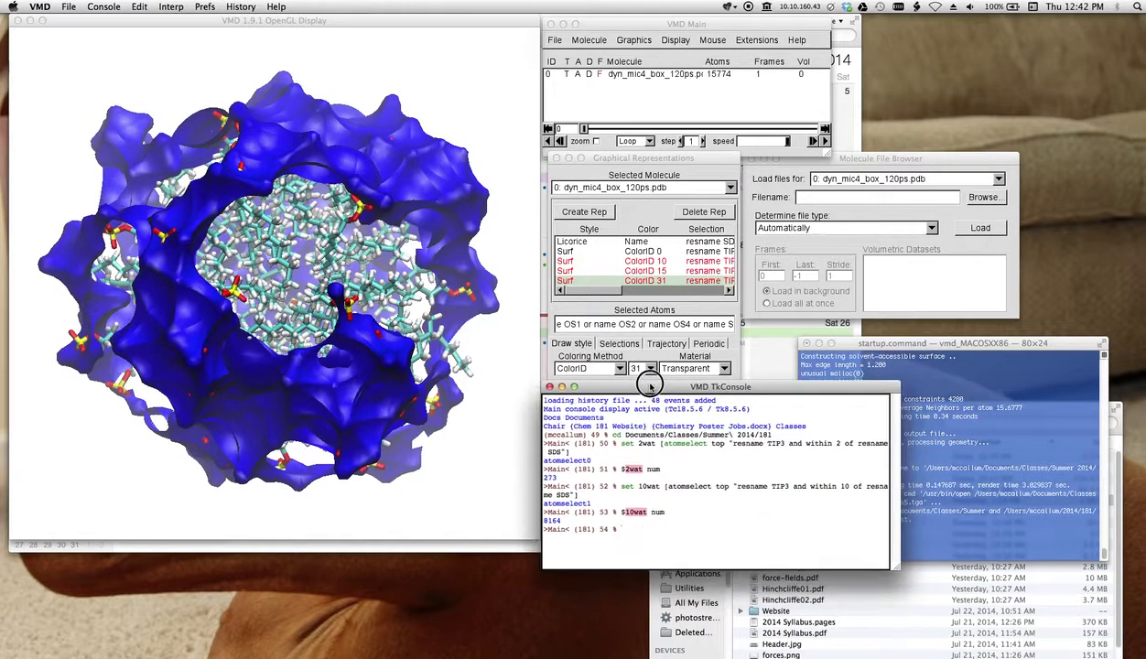